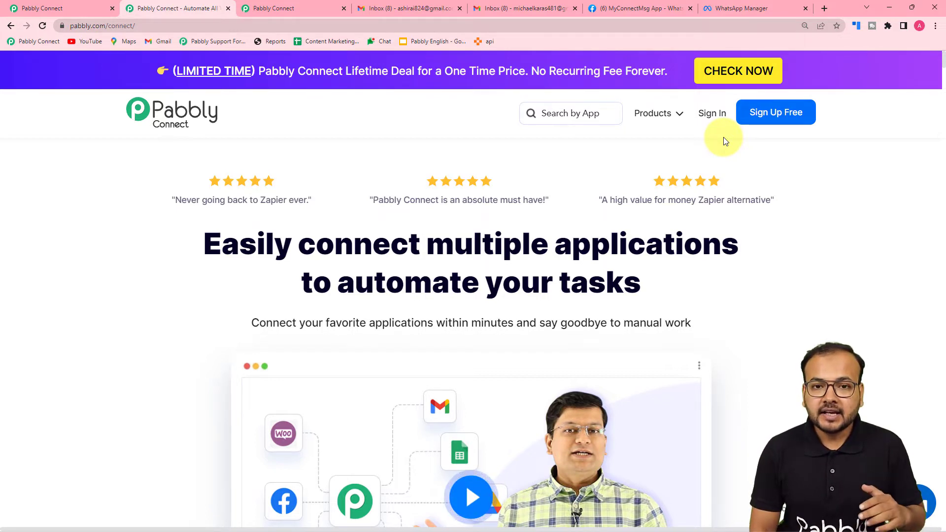
# Switch to the Pabbly Connect dashboard and create a workflow named Employee Reports
pyautogui.click(273, 12)
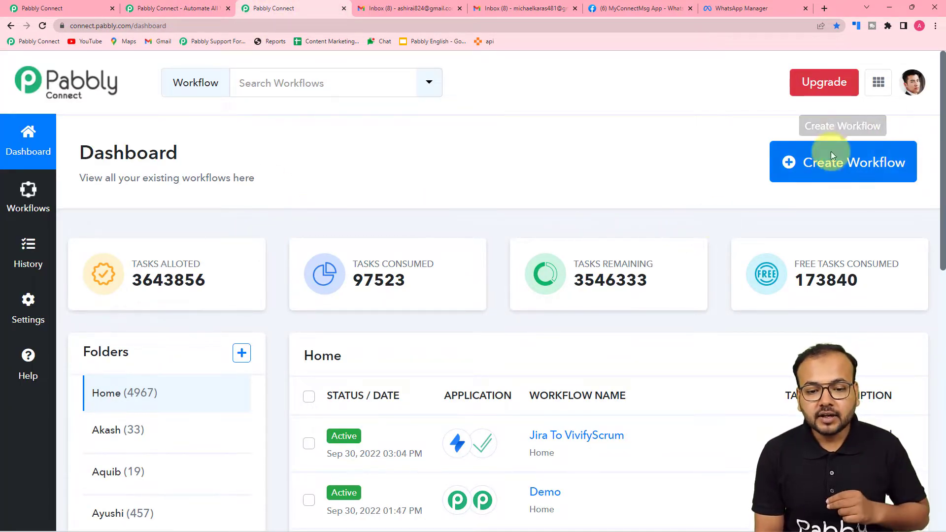
pyautogui.click(846, 162)
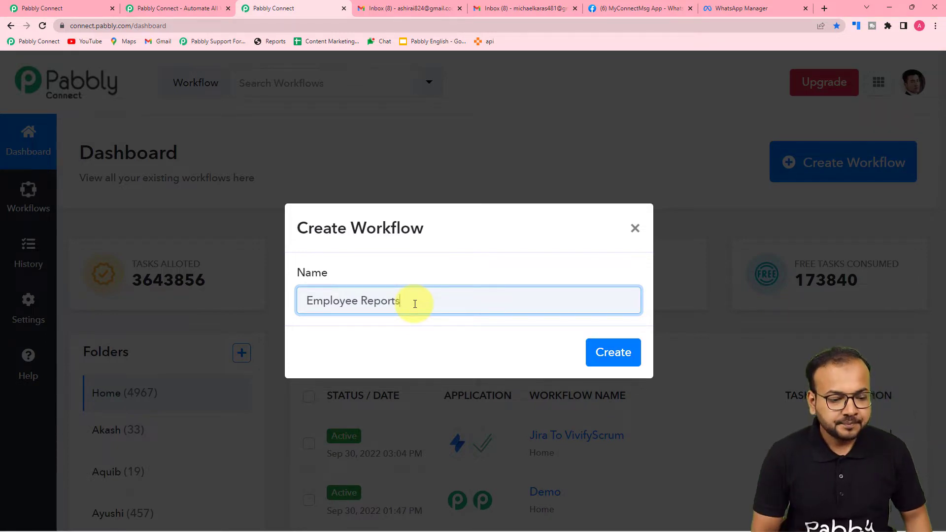
pyautogui.click(607, 362)
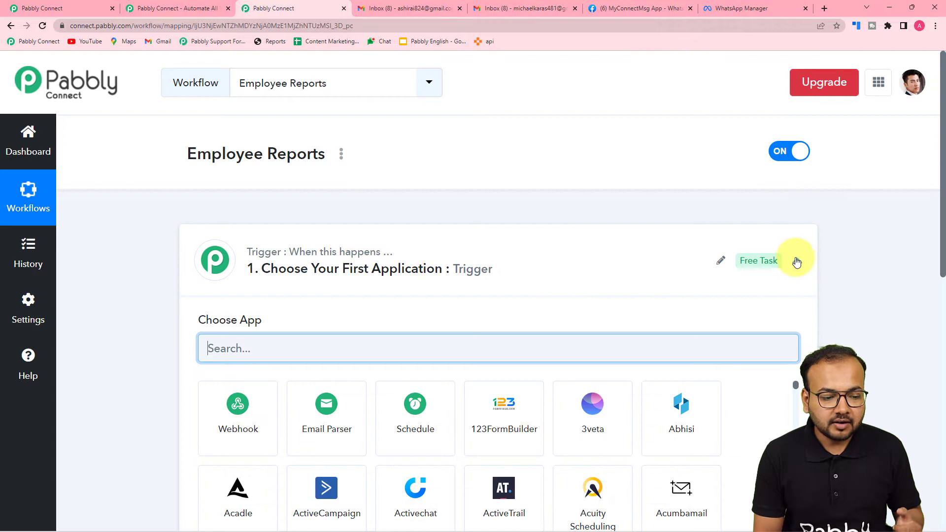
pyautogui.click(797, 261)
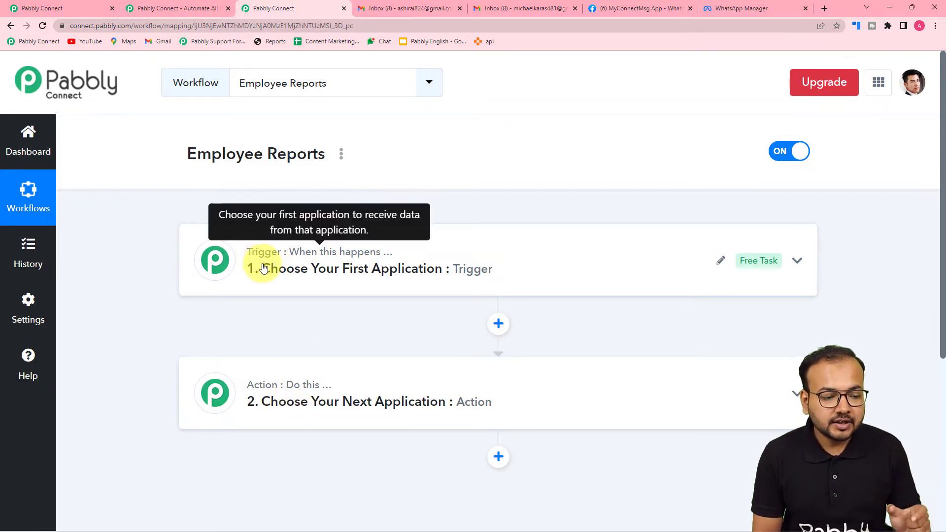
pyautogui.click(338, 268)
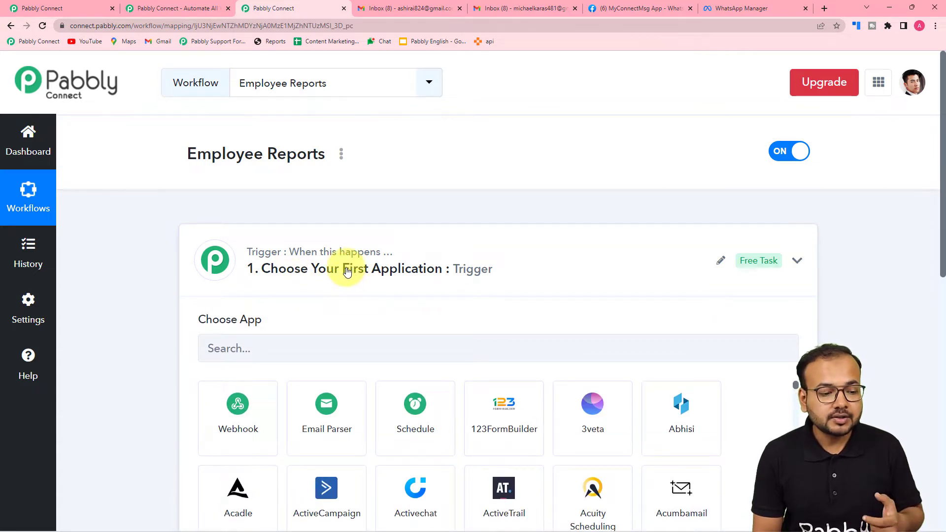
pyautogui.click(344, 262)
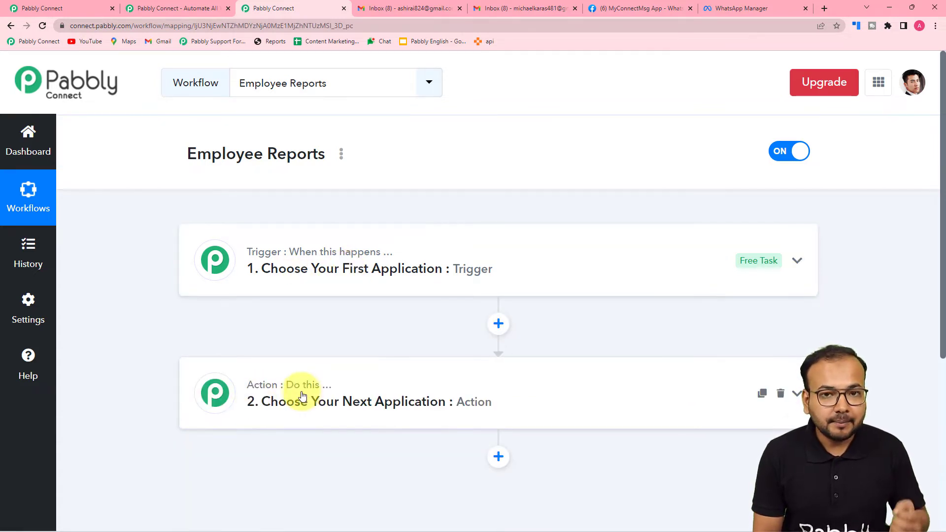
pyautogui.moveTo(269, 395)
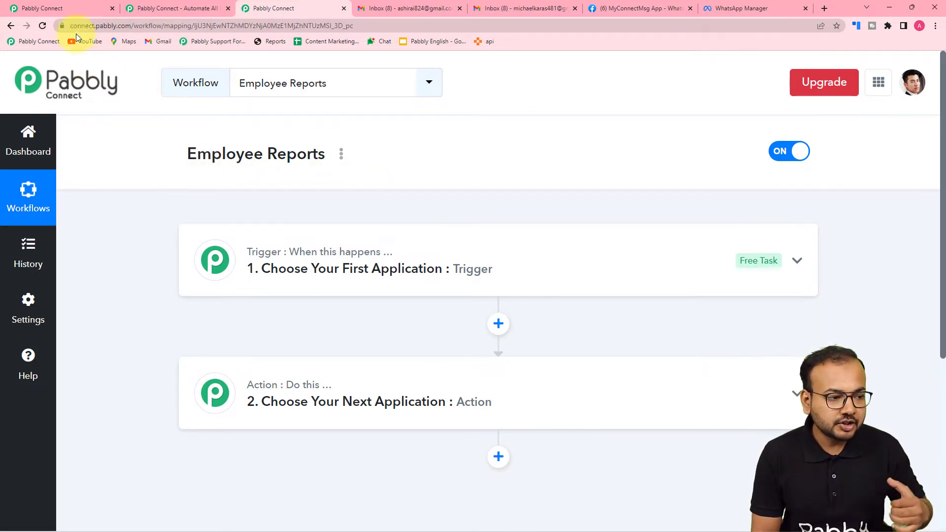
# Check the trigger of the Employee Reports on WhatsApp workflow and set Email Parser by Pabbly as the Employee Reports workflow's trigger app
pyautogui.click(88, 10)
pyautogui.scroll(-2, 154, 218)
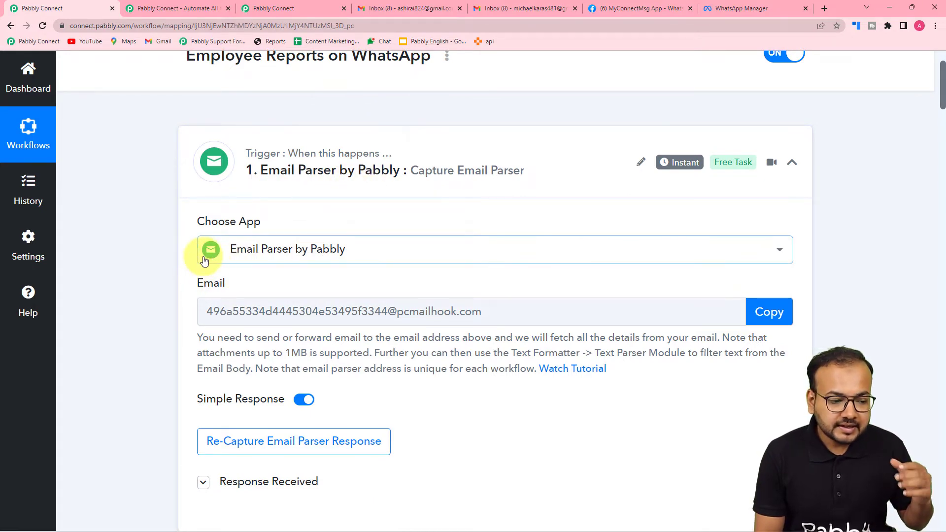
pyautogui.click(309, 14)
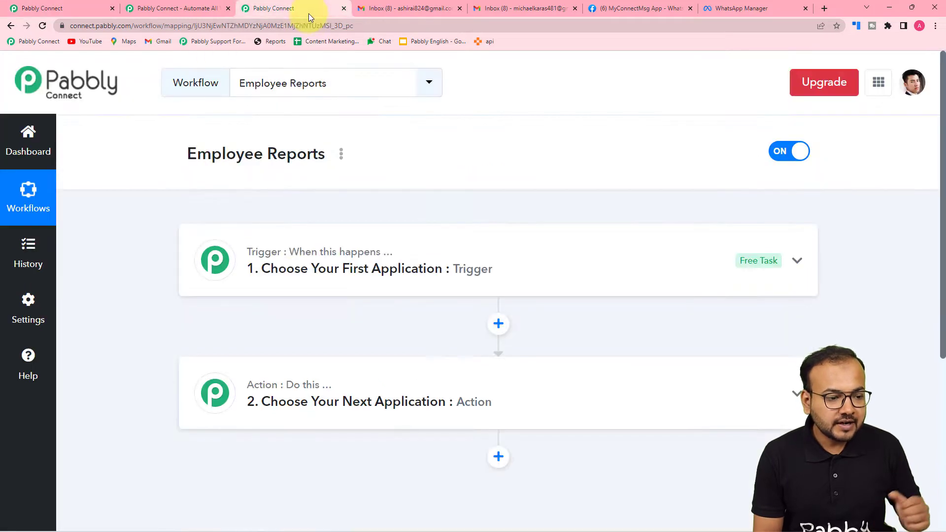
pyautogui.click(270, 263)
pyautogui.click(254, 351)
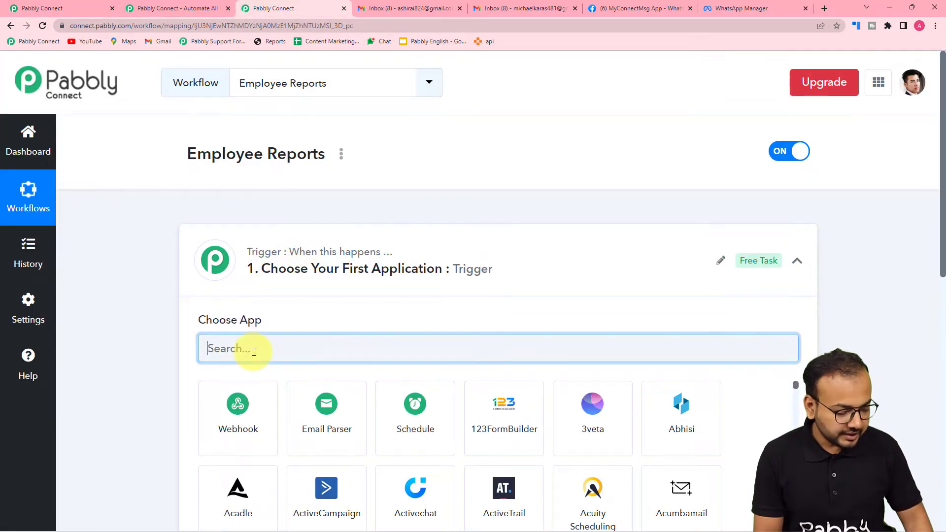
pyautogui.click(331, 425)
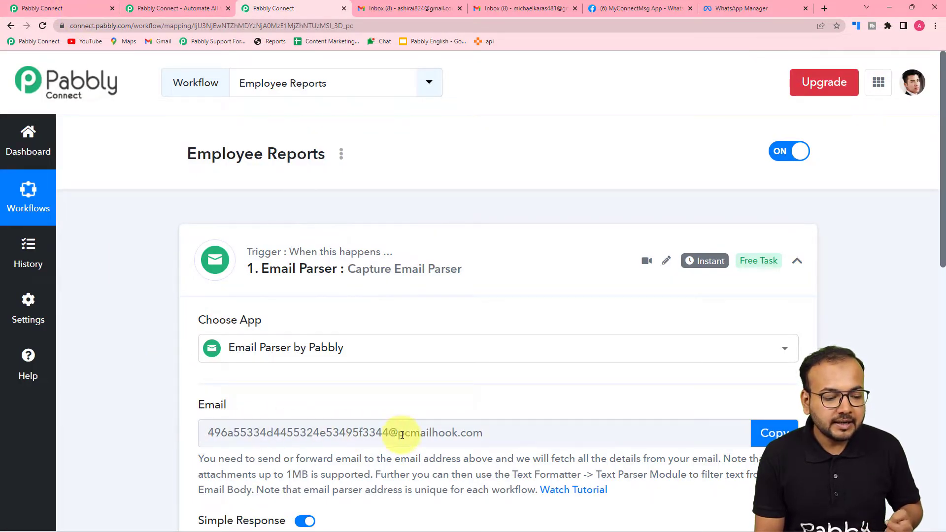
pyautogui.scroll(-1, 112, 183)
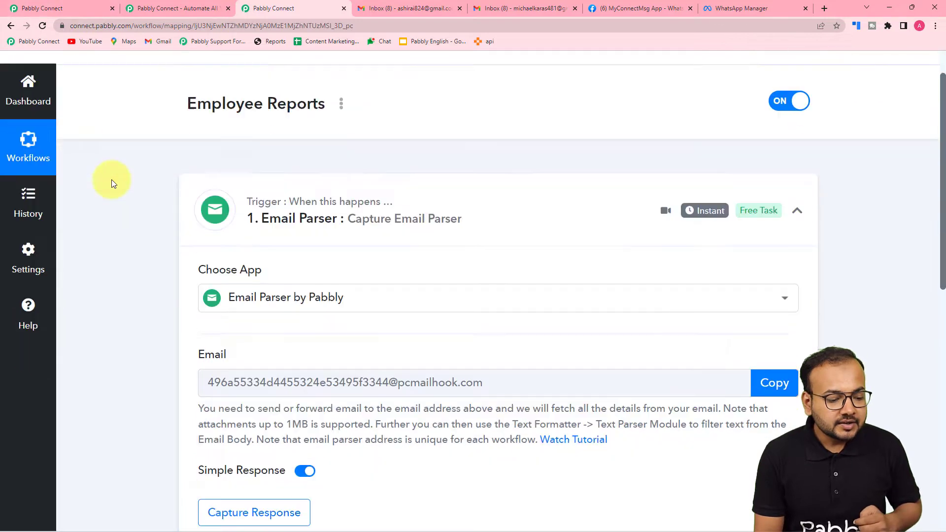
pyautogui.scroll(-1, 113, 183)
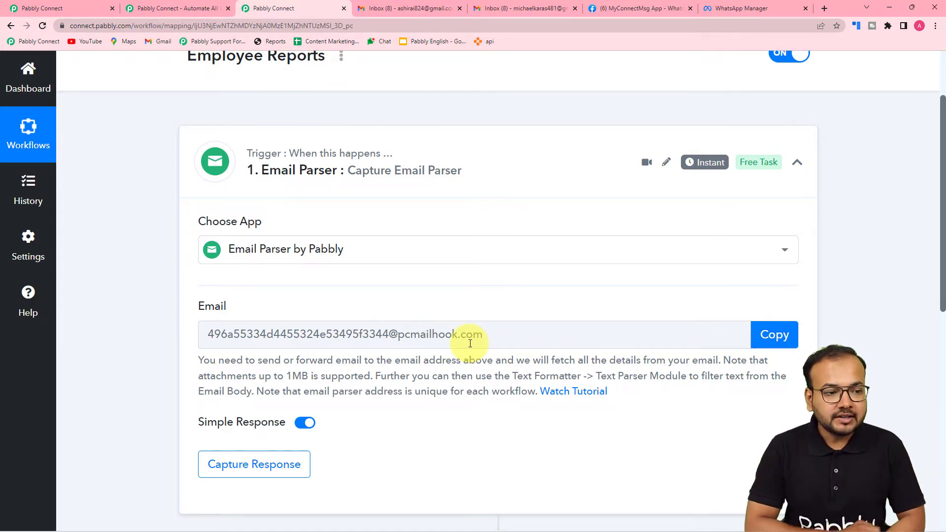
# Switch to the first Gmail account and open its Forwarding and POP/IMAP settings
pyautogui.click(421, 9)
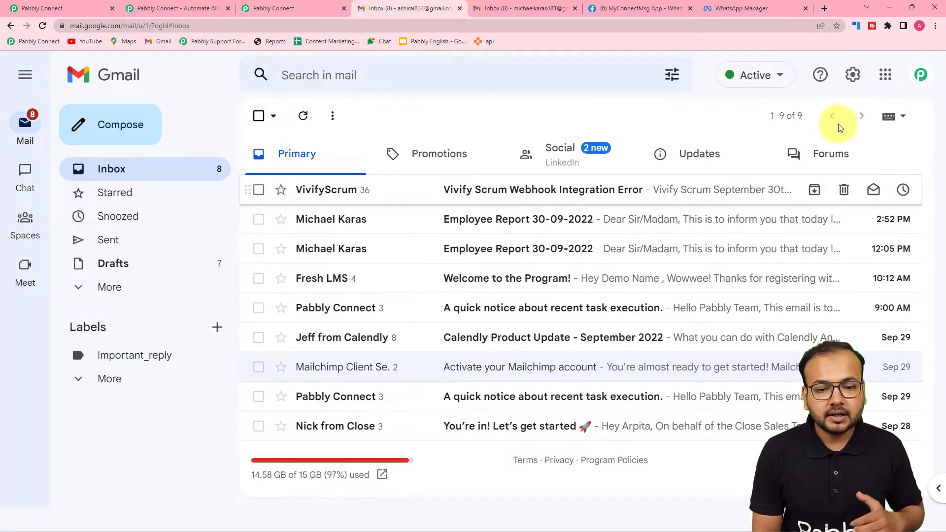
pyautogui.click(854, 74)
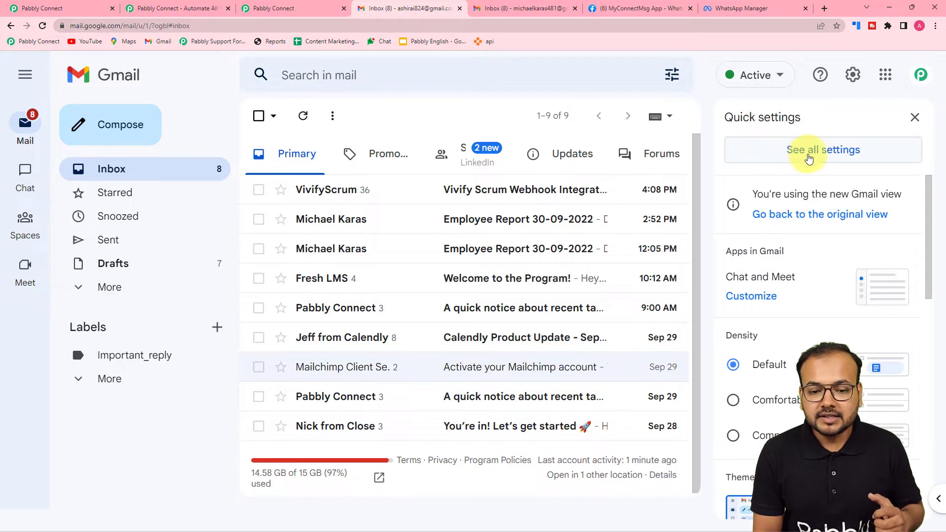
pyautogui.click(809, 157)
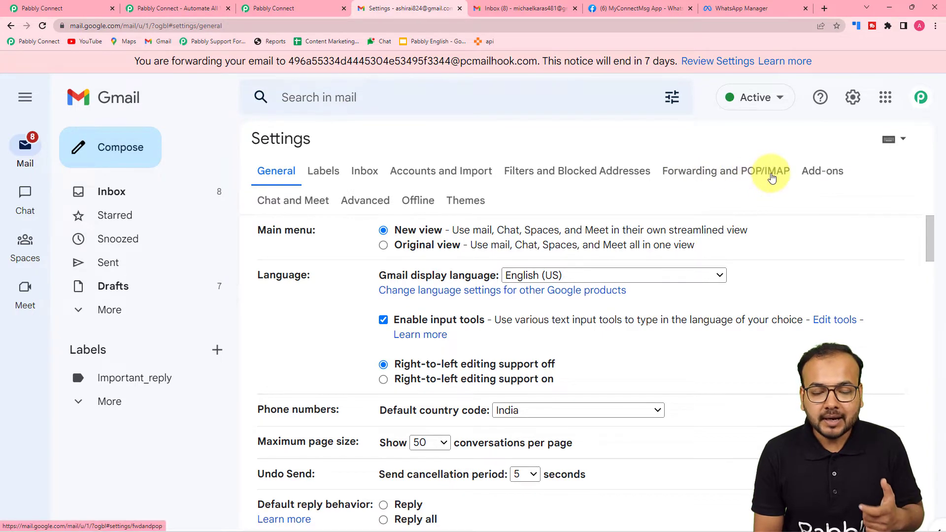
pyautogui.click(722, 176)
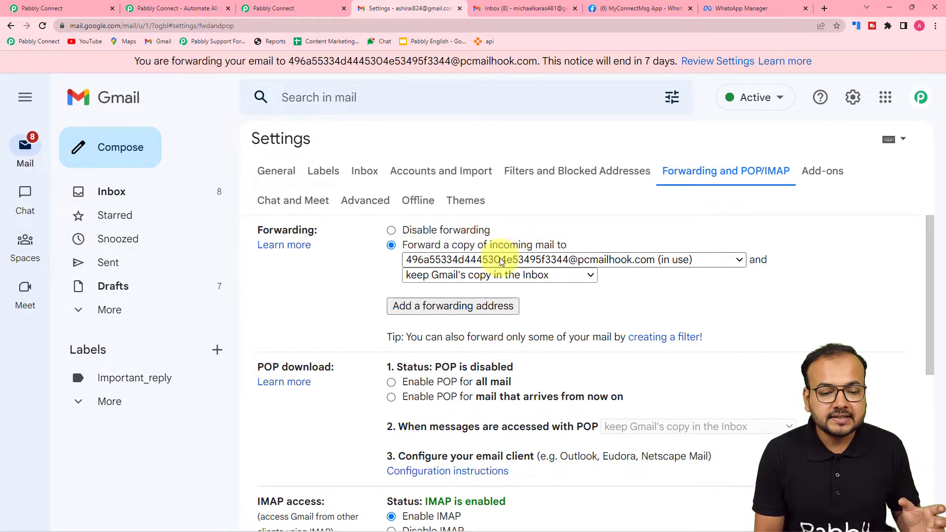
# Compare Gmail's forwarding address with both workflows' parser addresses, and remove the one in use from Gmail's forwarding settings
pyautogui.click(284, 6)
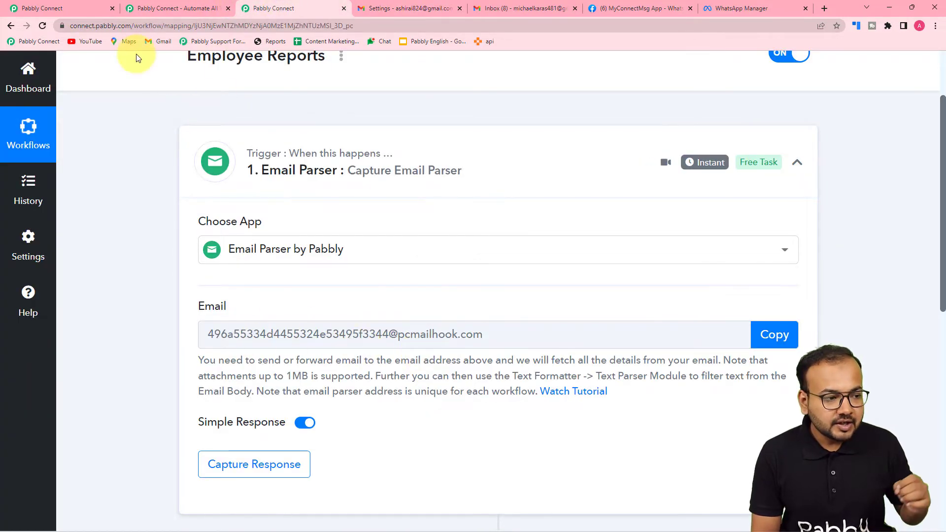
pyautogui.click(87, 5)
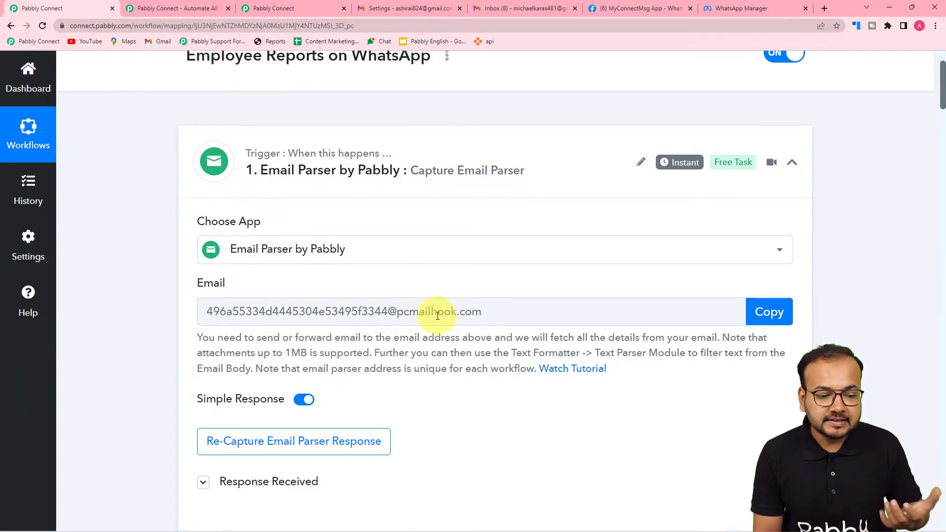
pyautogui.click(420, 8)
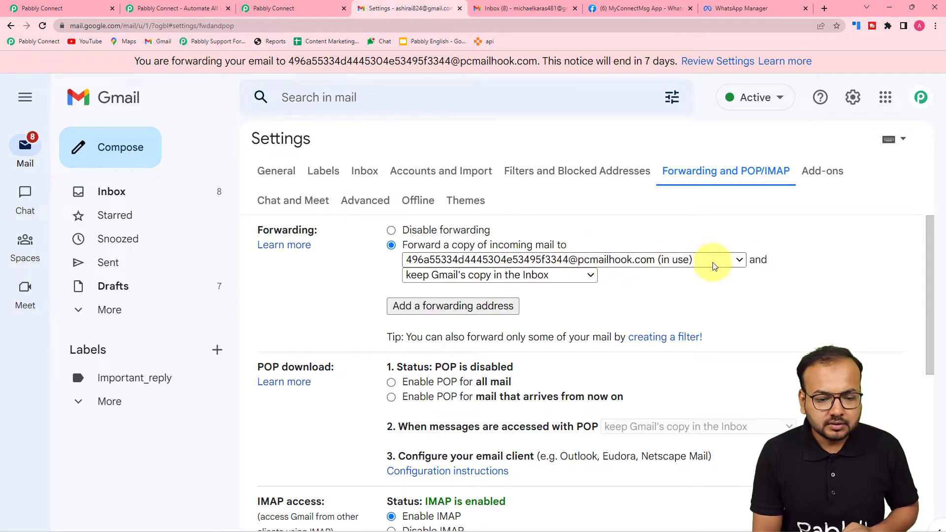
pyautogui.click(739, 262)
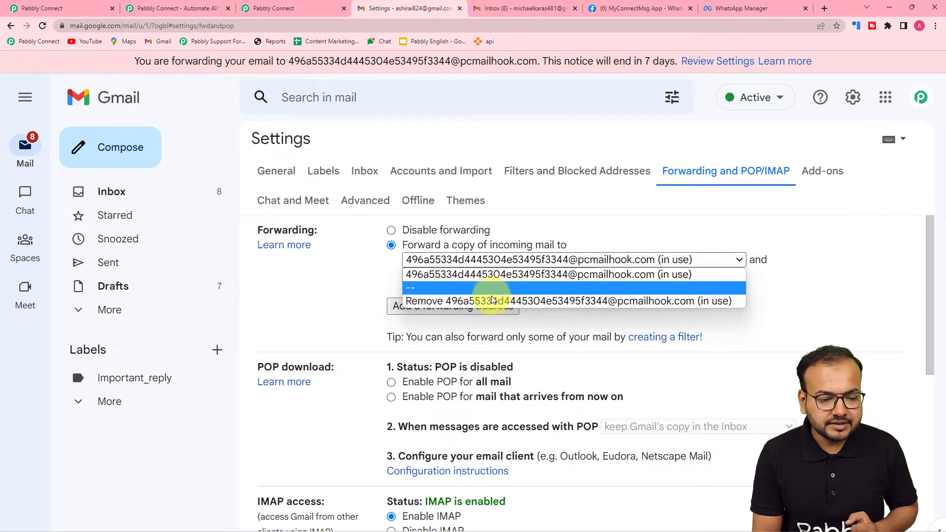
pyautogui.click(457, 302)
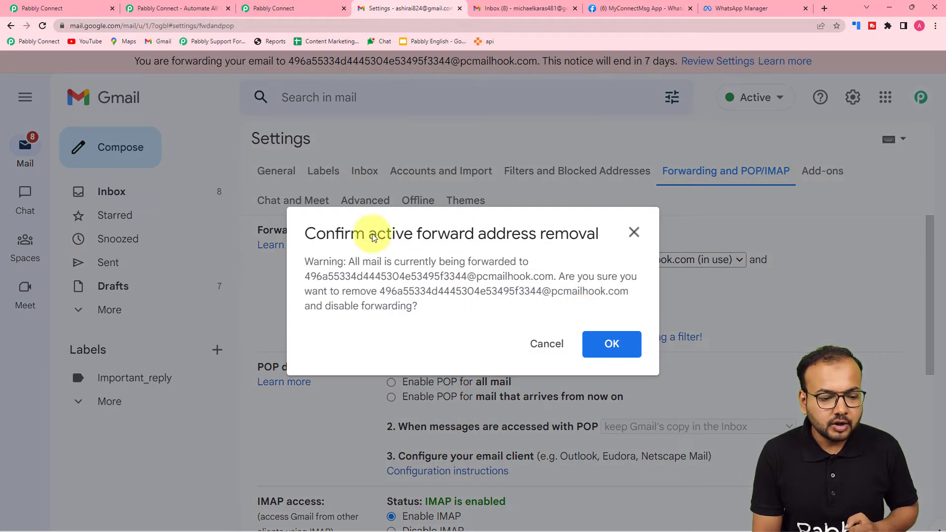
pyautogui.click(615, 355)
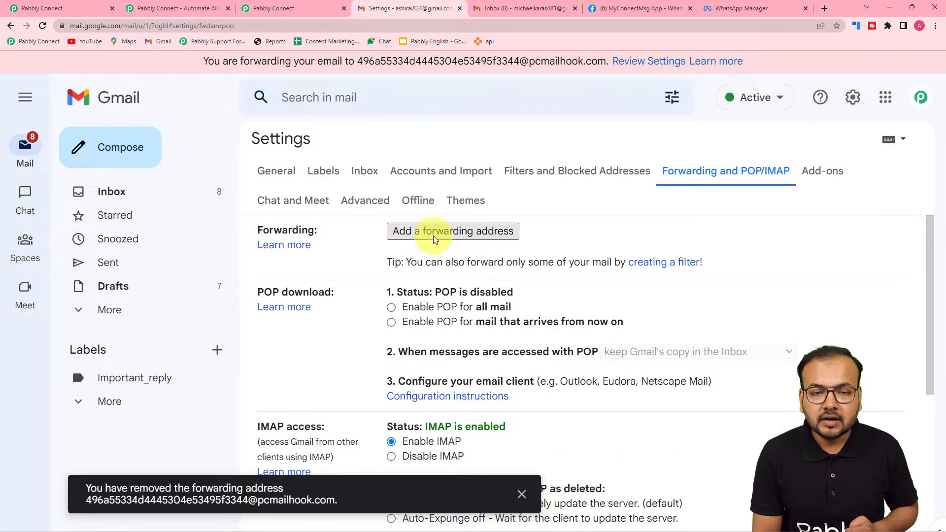
# Copy the Employee Reports workflow's parser email address, add it as a new Gmail forwarding address, and proceed with the forwarding confirmation
pyautogui.click(459, 238)
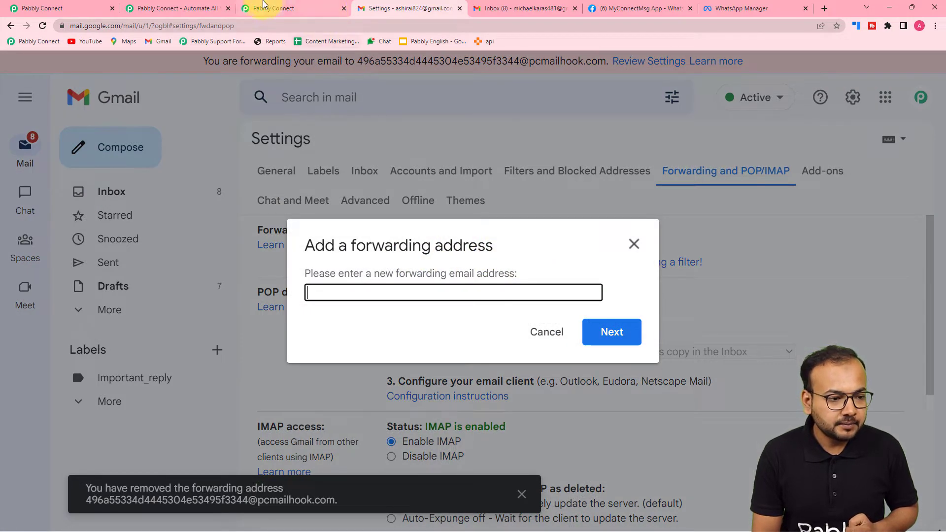
pyautogui.click(274, 8)
pyautogui.click(774, 336)
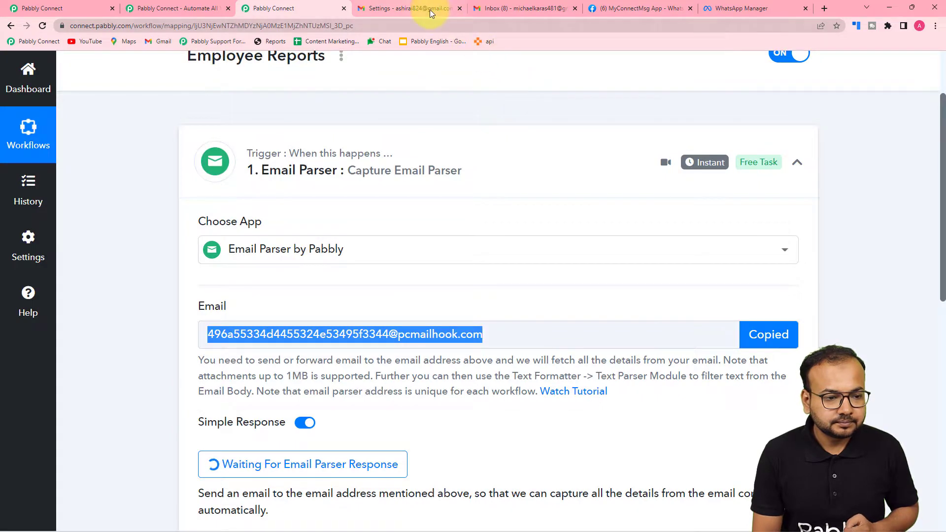
pyautogui.click(429, 10)
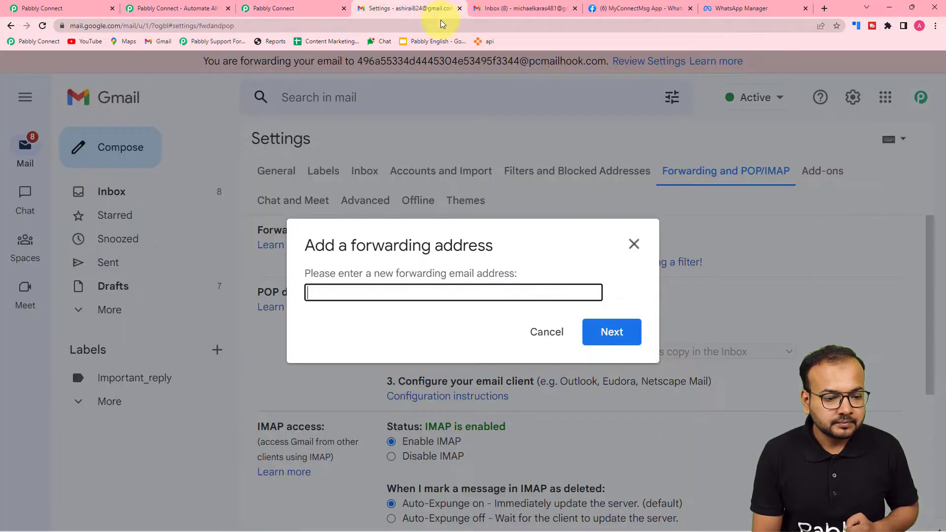
pyautogui.rightClick(445, 294)
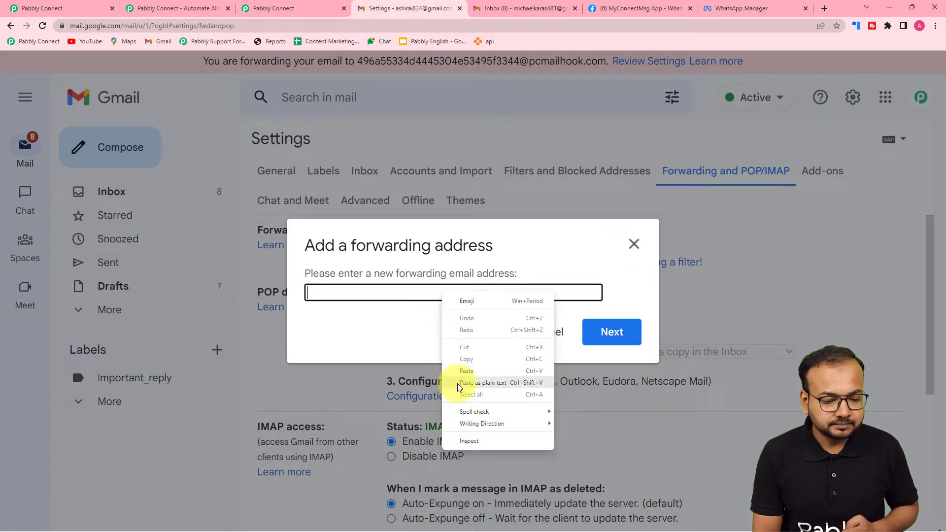
pyautogui.click(473, 383)
pyautogui.click(618, 335)
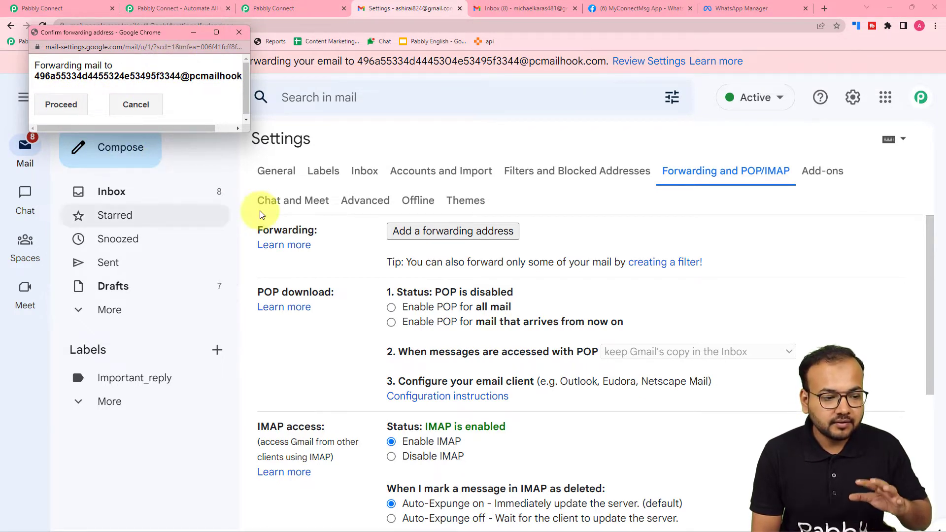
pyautogui.click(63, 103)
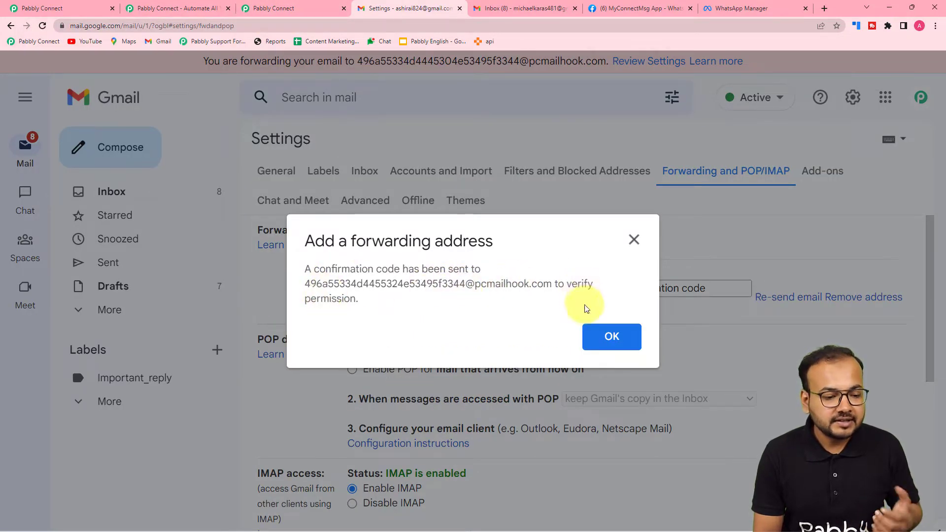
# Examine the Employee Reports workflow's Email Parser response for the Gmail forwarding confirmation email and its body text
pyautogui.click(273, 9)
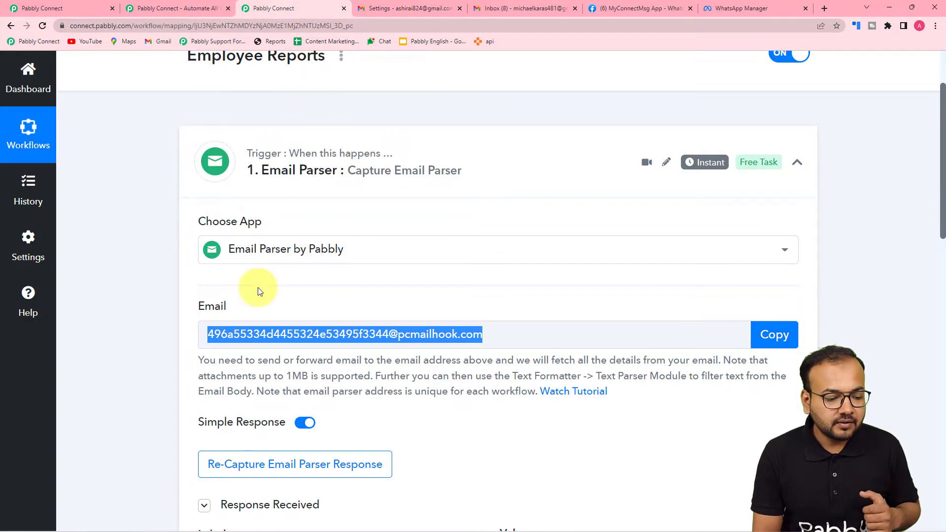
pyautogui.scroll(-6, 197, 339)
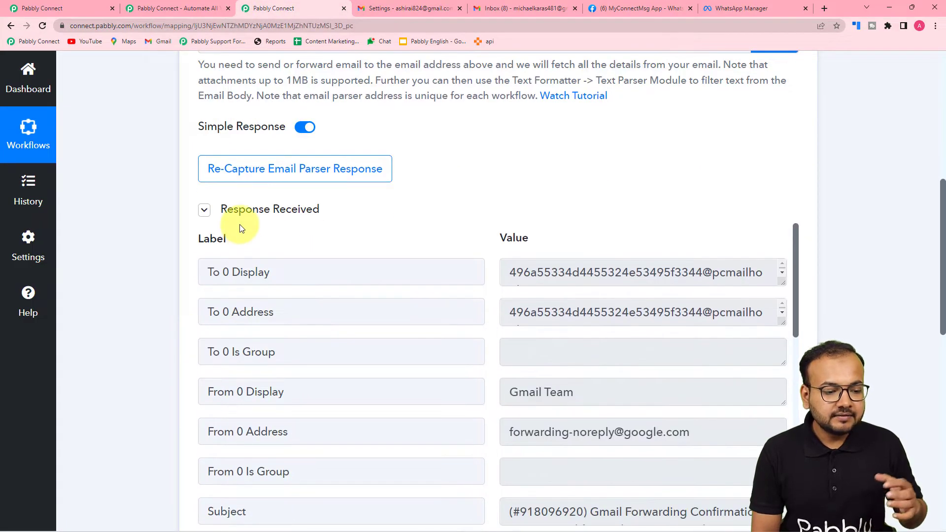
pyautogui.scroll(-2, 239, 254)
pyautogui.scroll(-3, 169, 276)
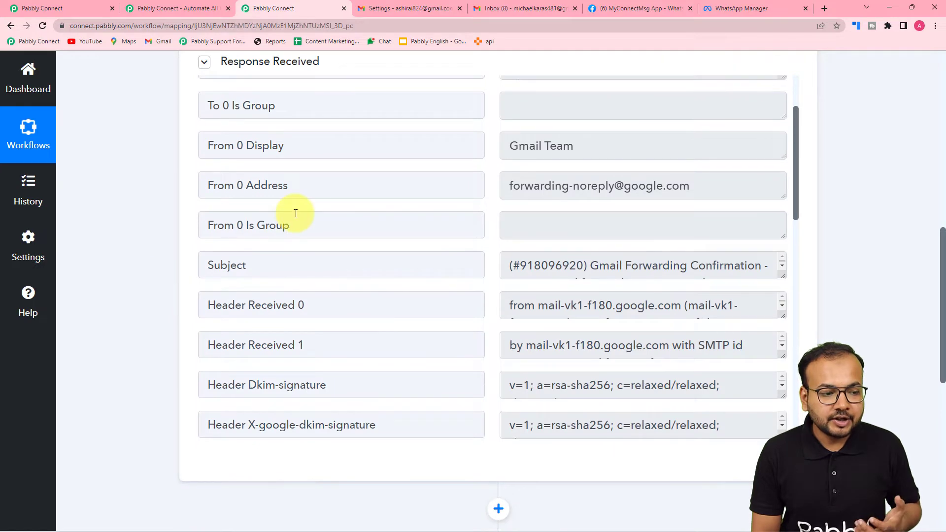
pyautogui.scroll(-3, 547, 310)
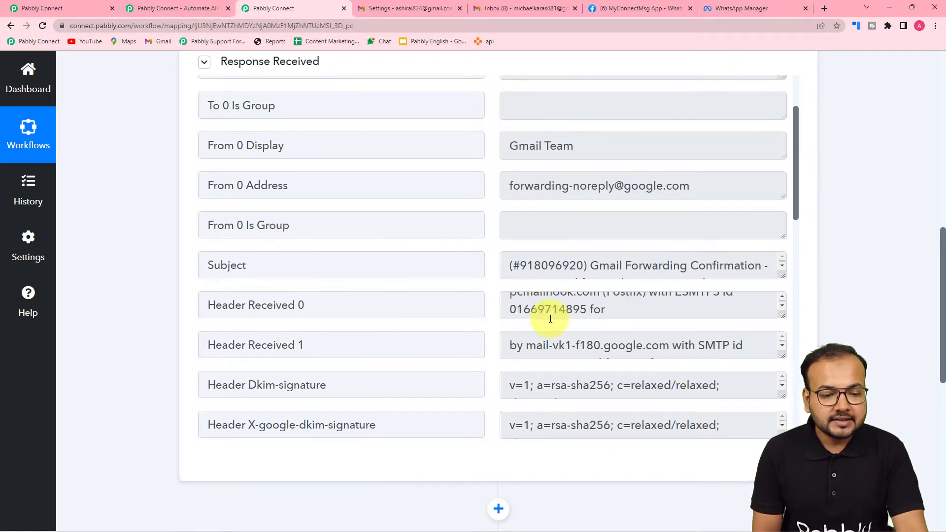
pyautogui.scroll(-3, 407, 291)
pyautogui.scroll(-7, 407, 289)
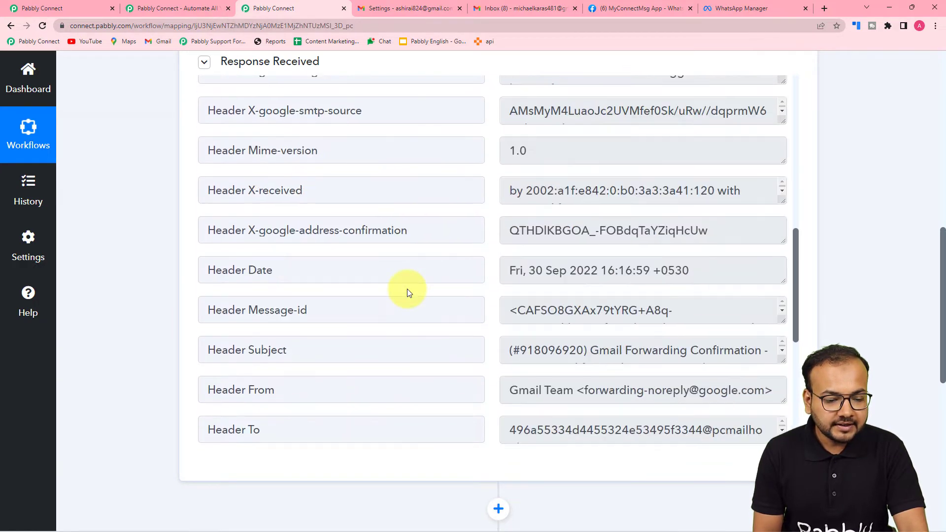
pyautogui.scroll(-5, 407, 288)
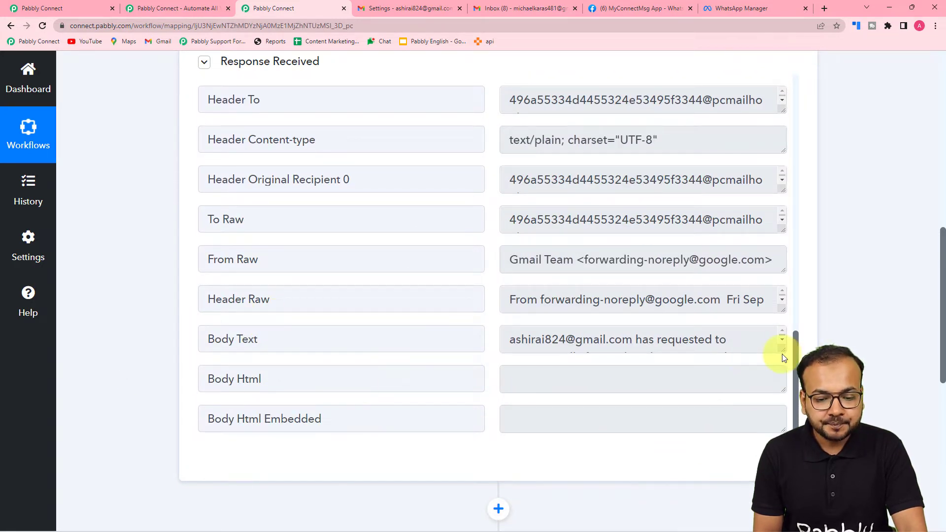
pyautogui.scroll(15, 425, 354)
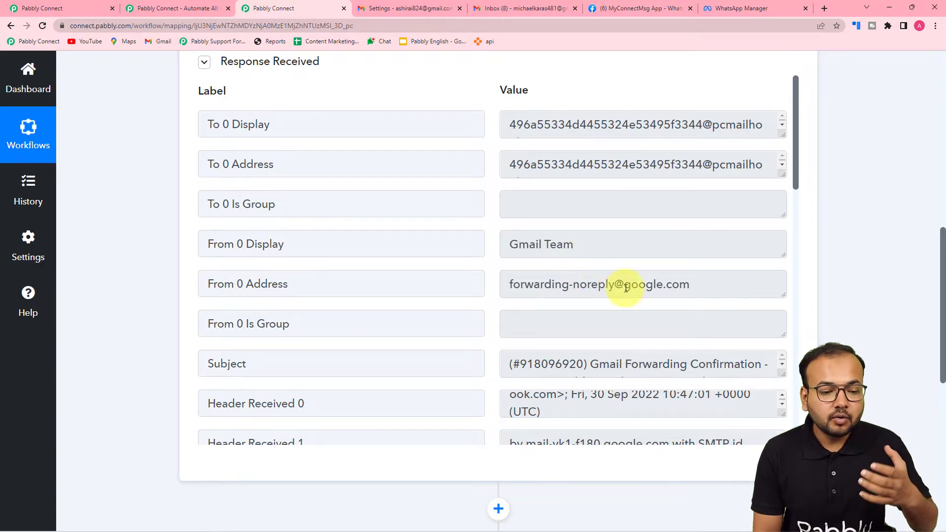
pyautogui.scroll(-6, 640, 275)
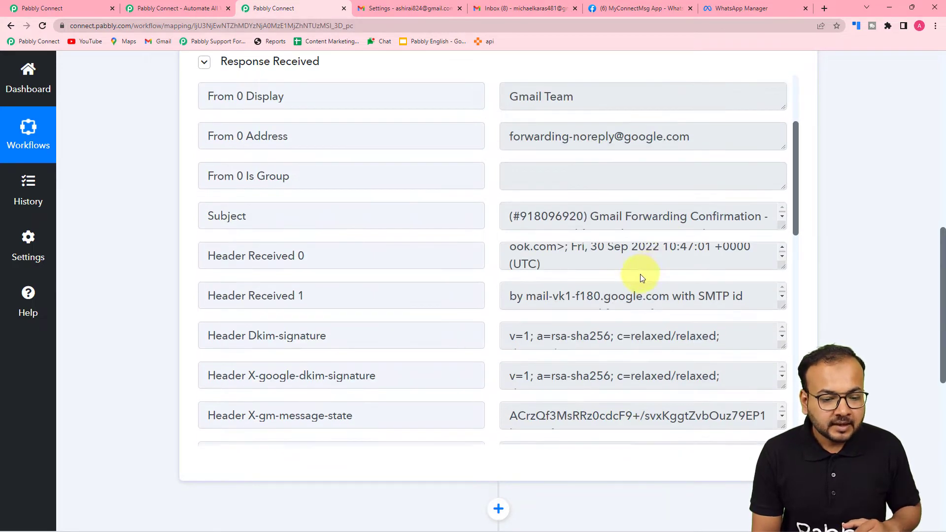
pyautogui.scroll(-5, 406, 246)
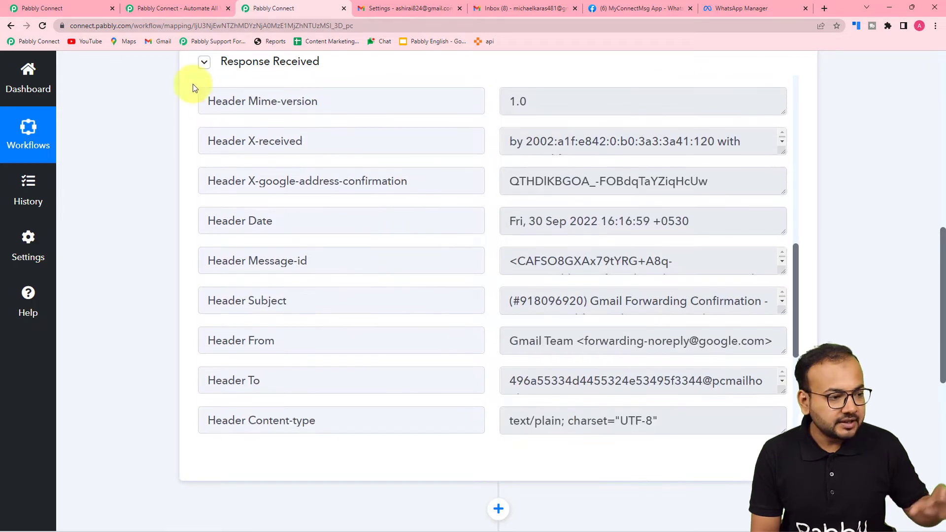
pyautogui.scroll(-9, 492, 275)
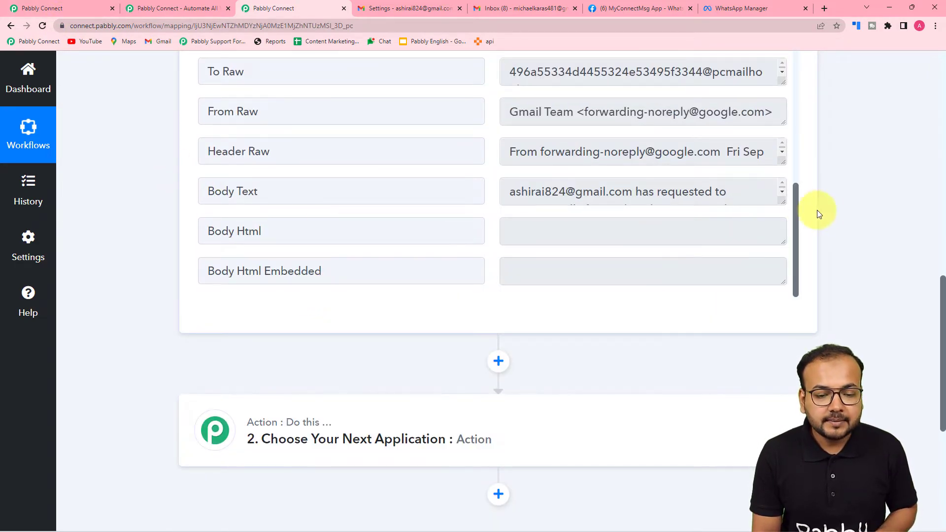
# Enlarge the Body Text value of the captured response and copy the forwarding confirmation code from it
pyautogui.moveTo(782, 202); pyautogui.dragTo(733, 312)
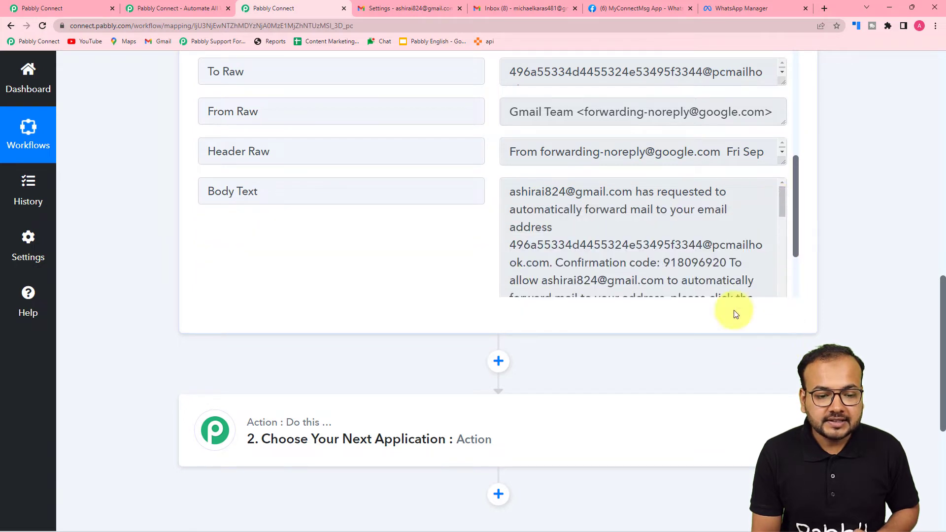
pyautogui.scroll(-1, 605, 216)
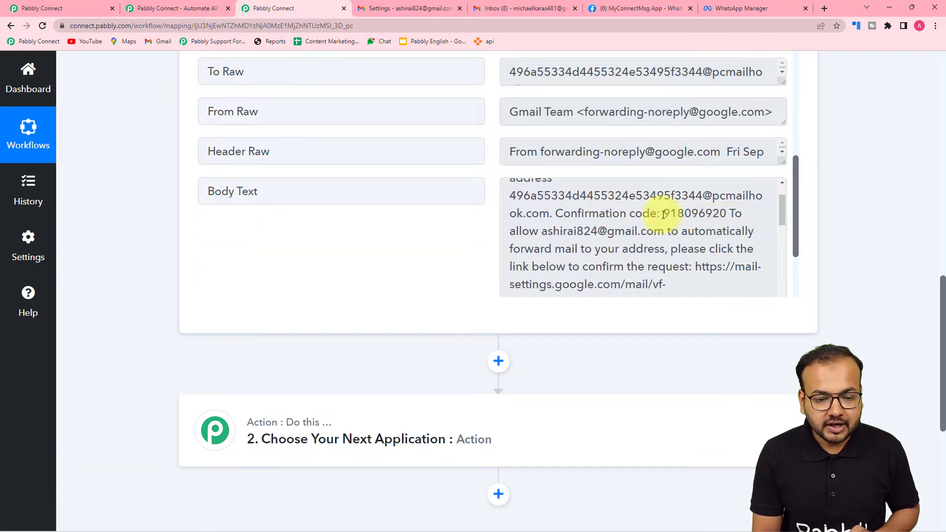
pyautogui.moveTo(664, 215); pyautogui.dragTo(727, 213)
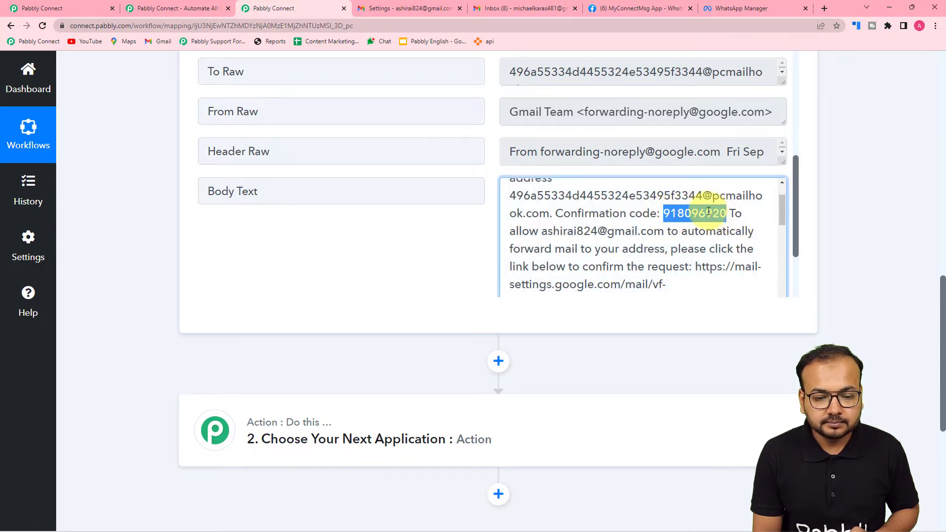
pyautogui.rightClick(709, 212)
pyautogui.click(730, 227)
# Dismiss Gmail's forwarding address notice, paste the confirmation code for the new parser address, and verify it
pyautogui.click(434, 8)
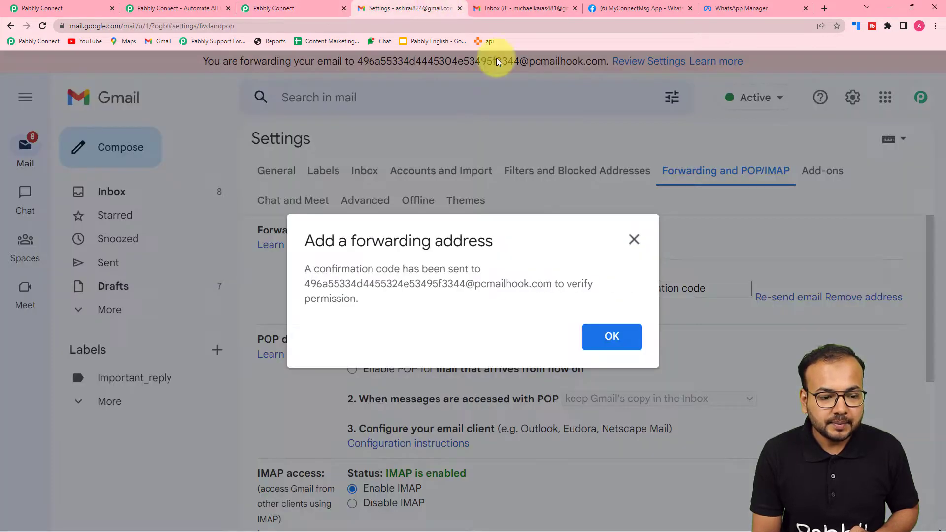
pyautogui.click(607, 334)
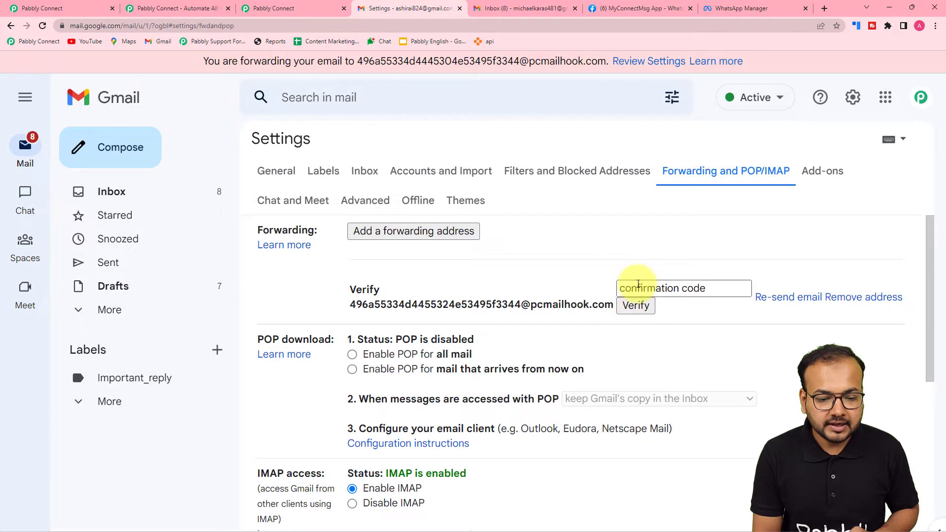
pyautogui.click(640, 285)
pyautogui.rightClick(648, 286)
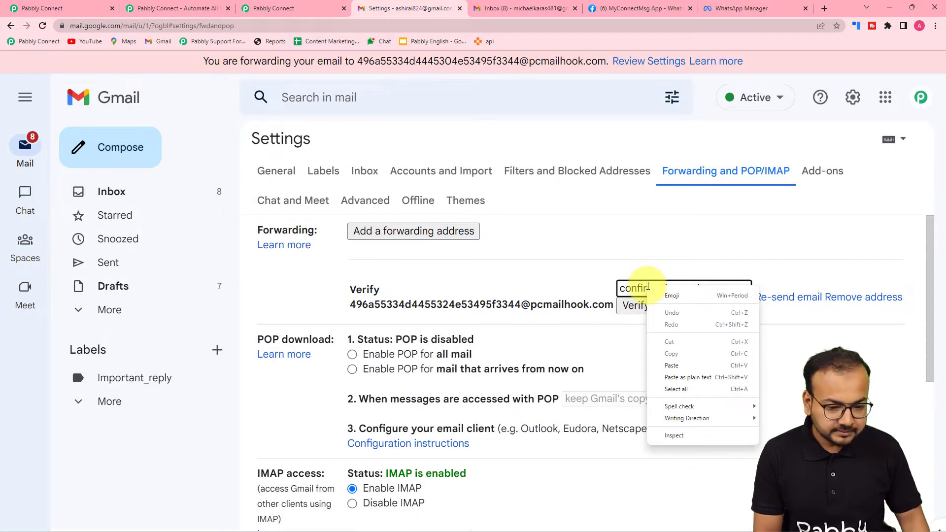
pyautogui.click(672, 269)
pyautogui.click(664, 287)
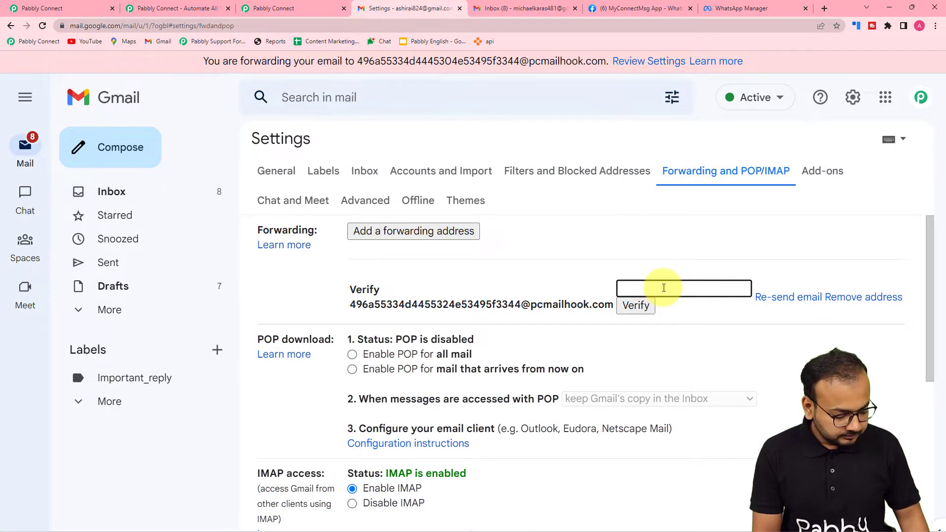
pyautogui.rightClick(663, 287)
pyautogui.click(680, 362)
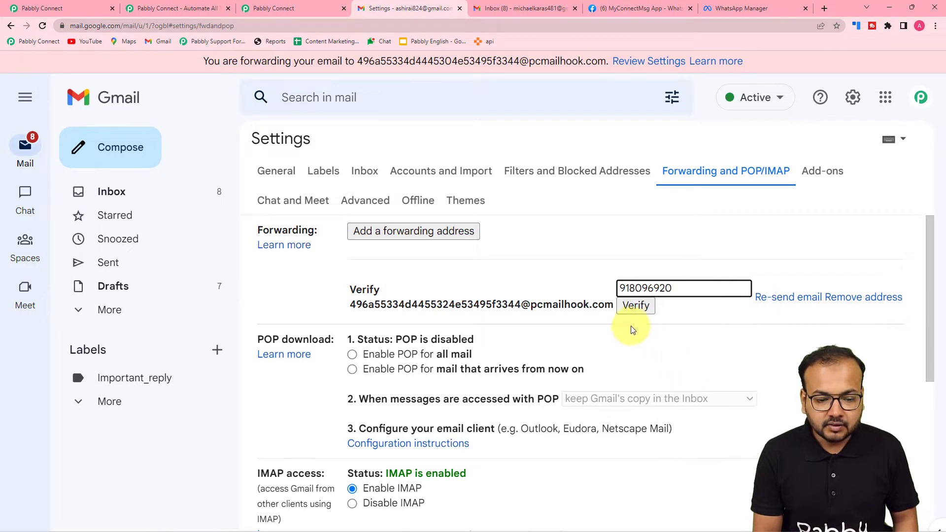
pyautogui.click(635, 305)
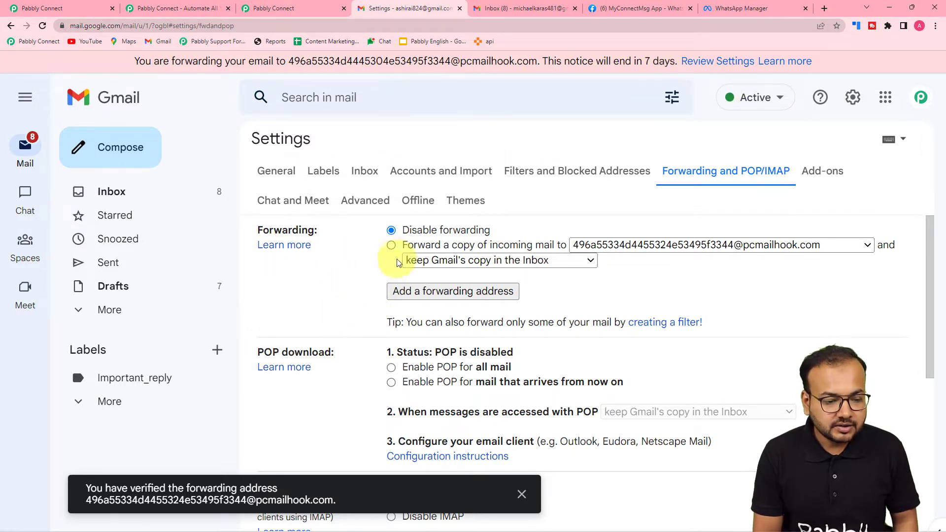
# Enable forwarding a copy of incoming mail to the verified parser address and save the Gmail settings
pyautogui.click(390, 246)
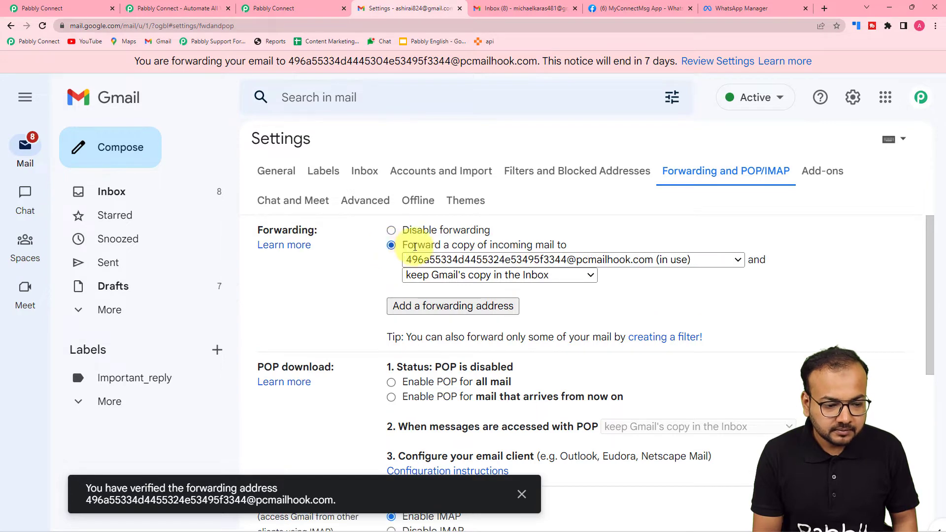
pyautogui.scroll(-7, 359, 256)
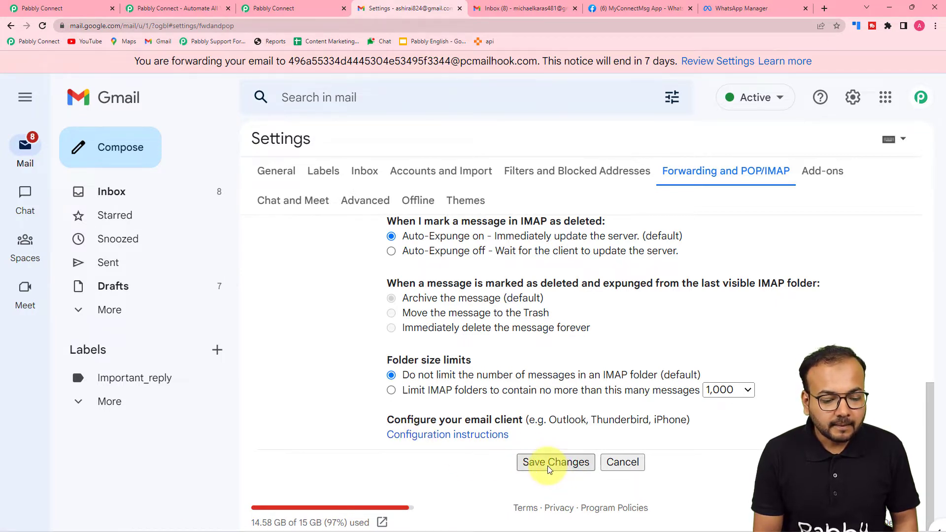
pyautogui.click(550, 466)
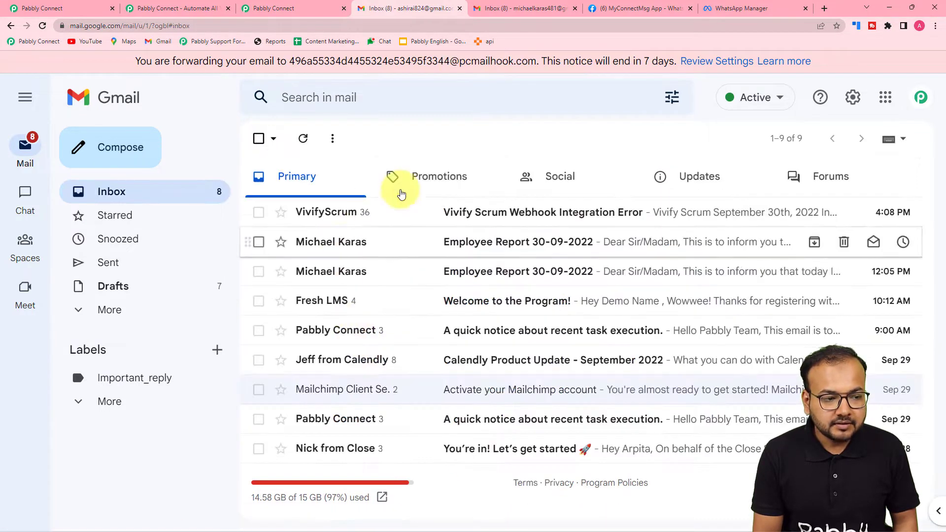
# Review the Employee Reports trigger, then expand the Employee Reports on WhatsApp trigger's received response and examine its sender and subject fields
pyautogui.click(275, 8)
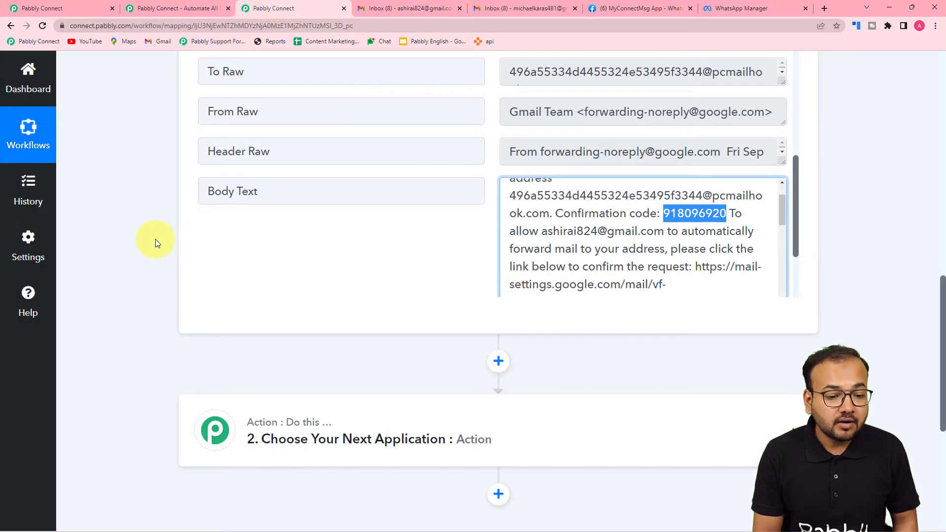
pyautogui.scroll(7, 156, 238)
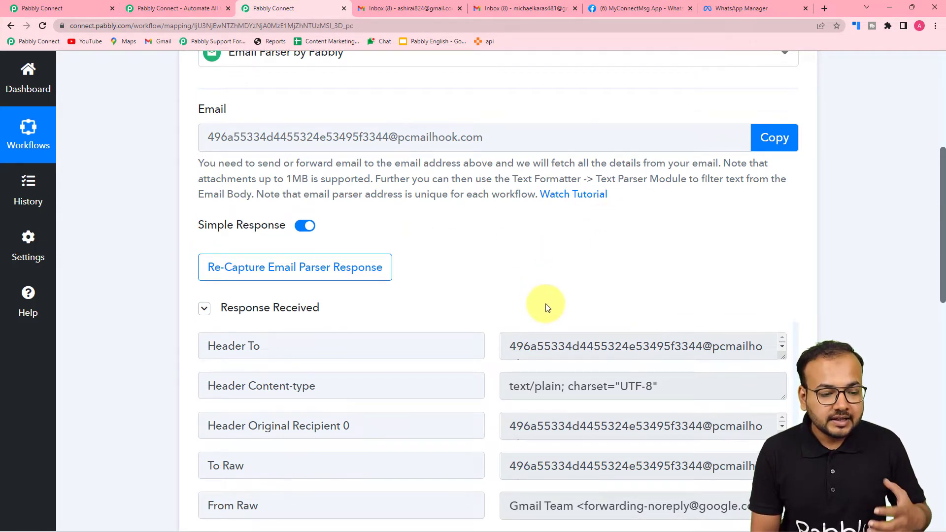
pyautogui.scroll(-1, 508, 343)
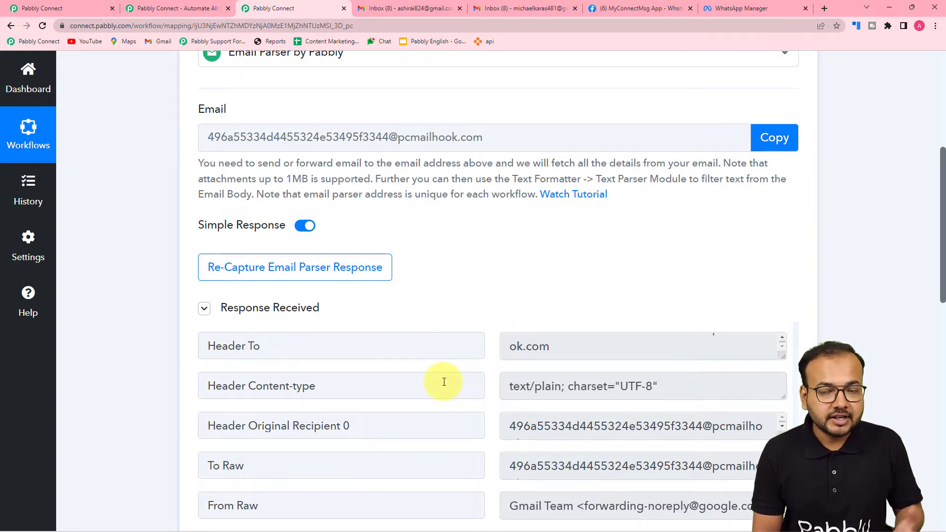
pyautogui.click(76, 9)
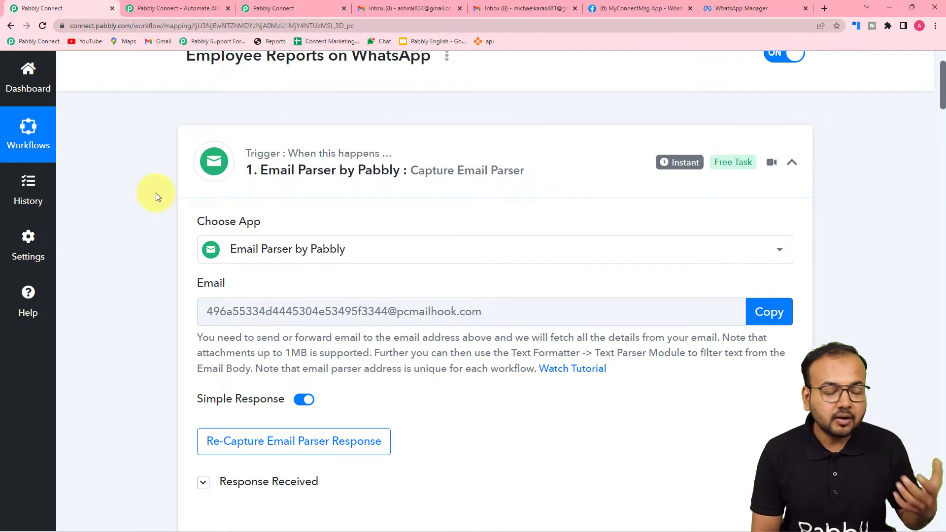
pyautogui.scroll(-5, 157, 232)
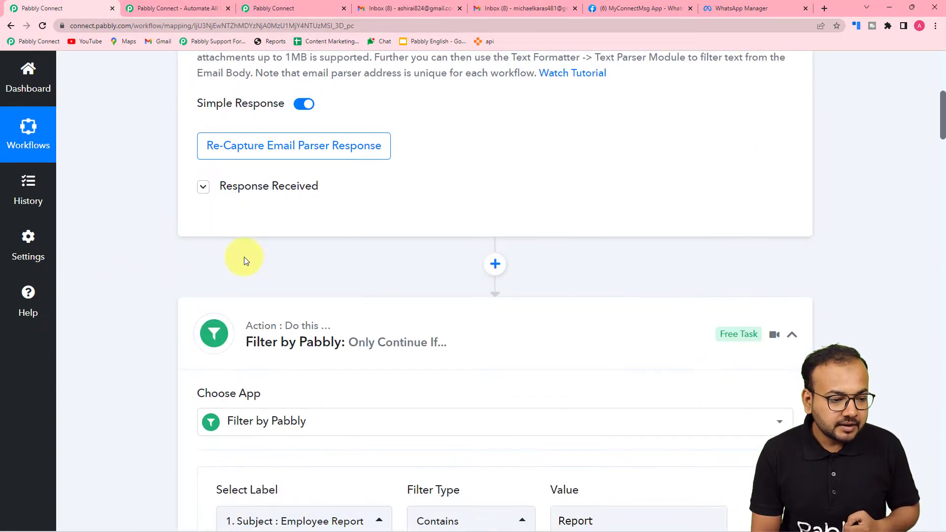
pyautogui.click(241, 192)
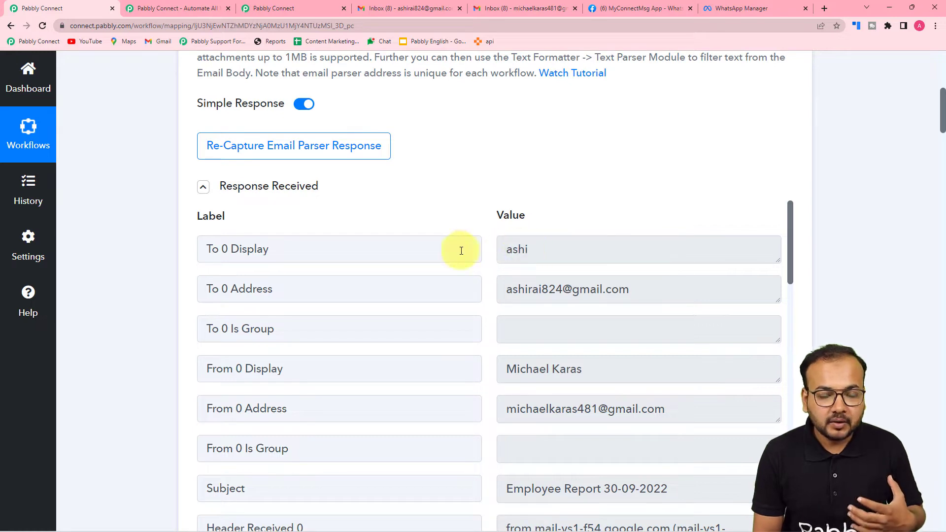
pyautogui.scroll(-1, 377, 273)
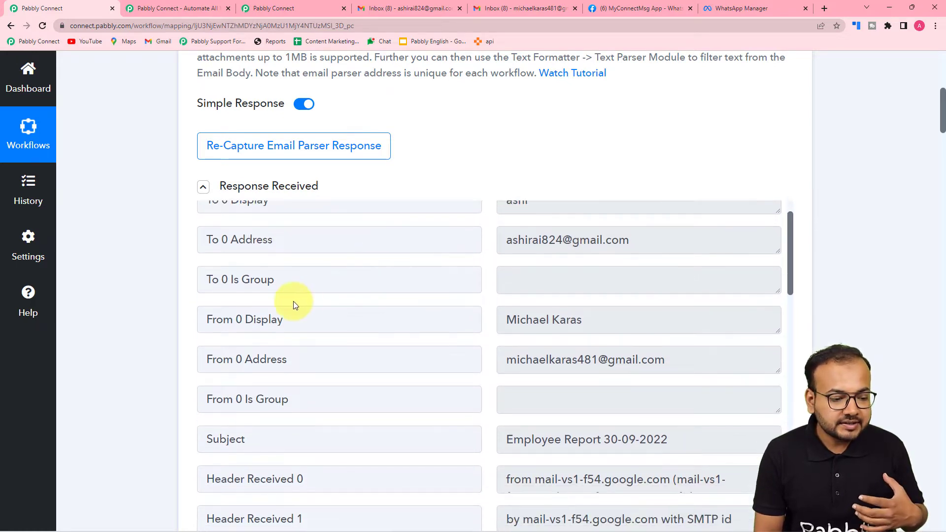
pyautogui.scroll(-2, 294, 301)
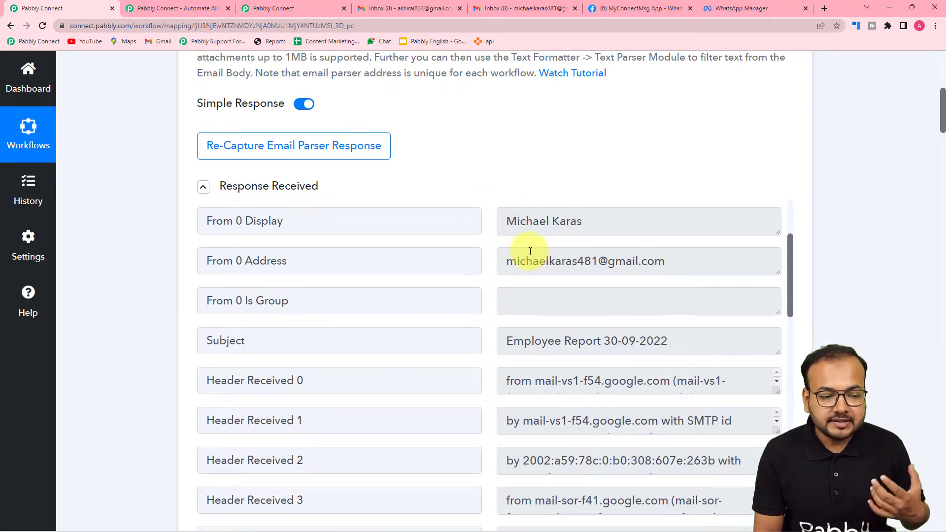
pyautogui.scroll(-3, 318, 286)
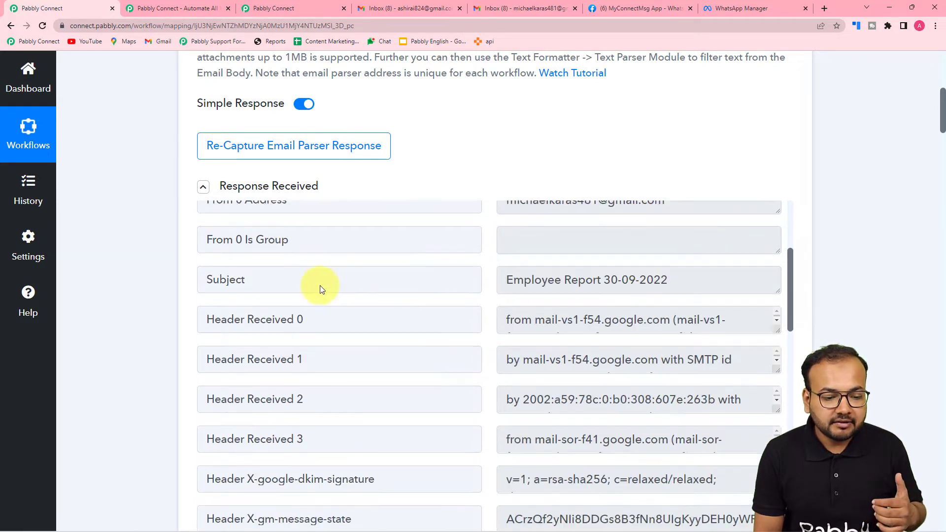
pyautogui.scroll(2, 317, 290)
pyautogui.scroll(-1, 317, 294)
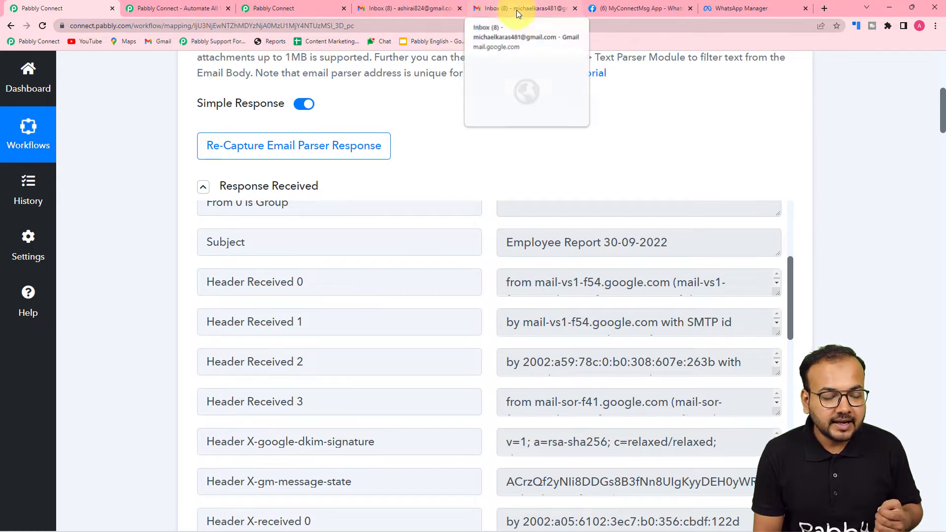
# Open the 2:52 PM Employee Report 30-09-2022 email in Gmail and compare it with the sender and subject fields of the captured parser response
pyautogui.click(441, 7)
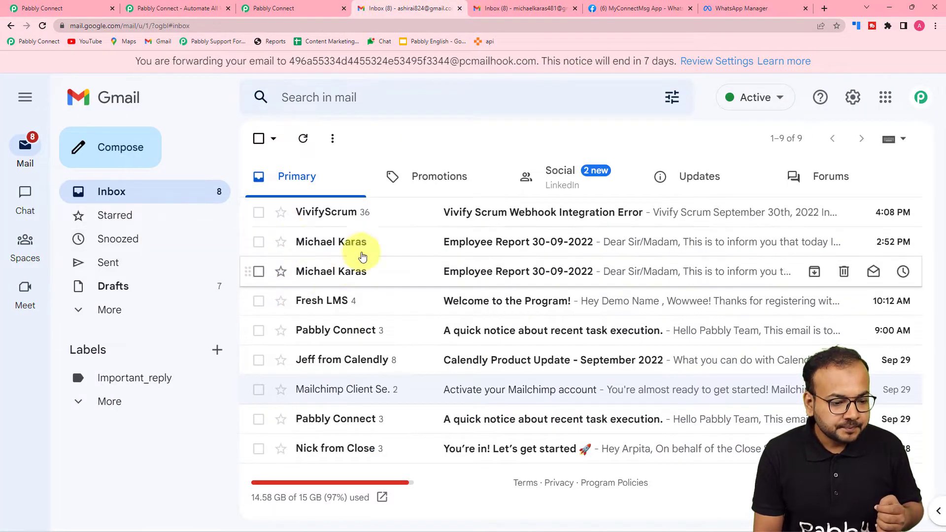
pyautogui.click(379, 241)
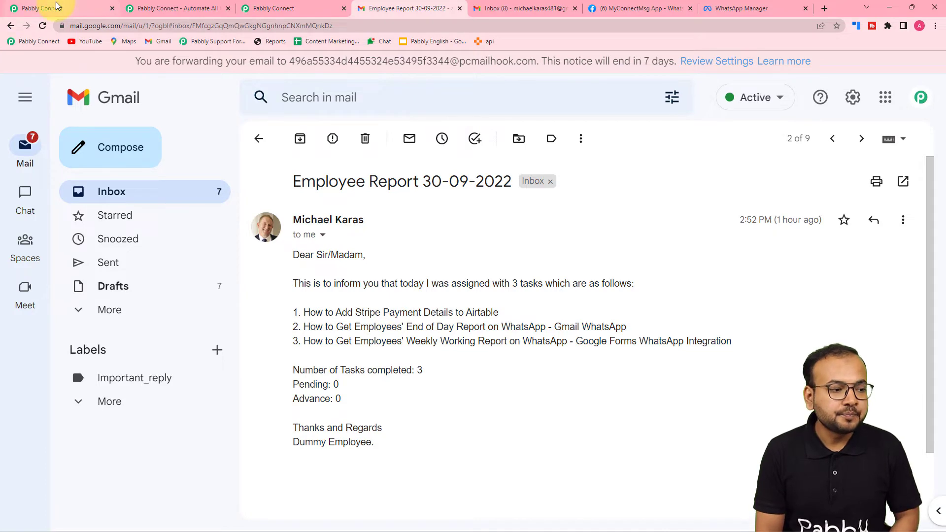
pyautogui.click(44, 8)
pyautogui.scroll(-3, 199, 241)
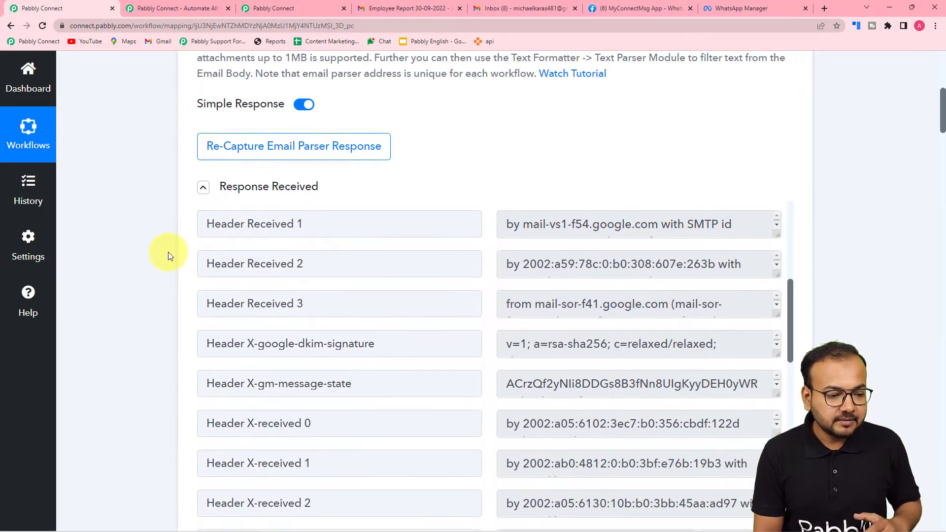
pyautogui.scroll(7, 168, 252)
pyautogui.scroll(-5, 271, 369)
pyautogui.scroll(3, 441, 427)
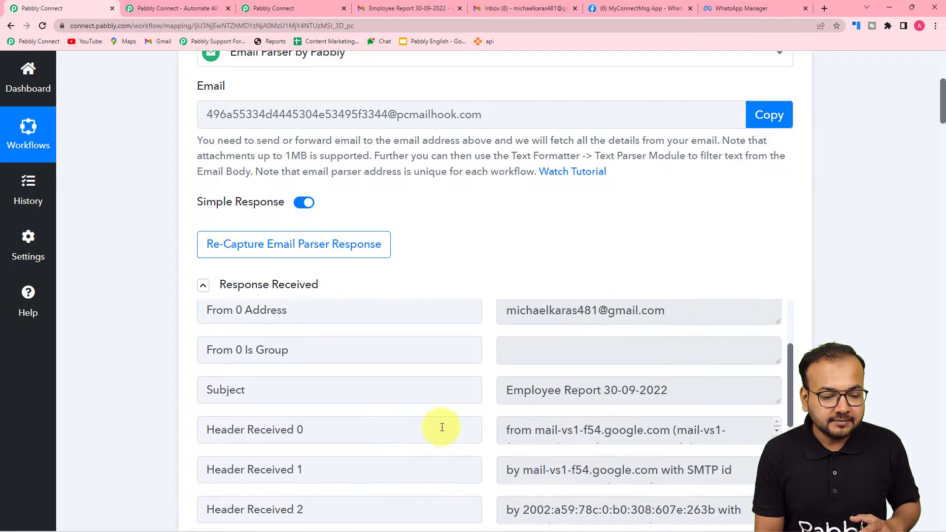
pyautogui.click(417, 8)
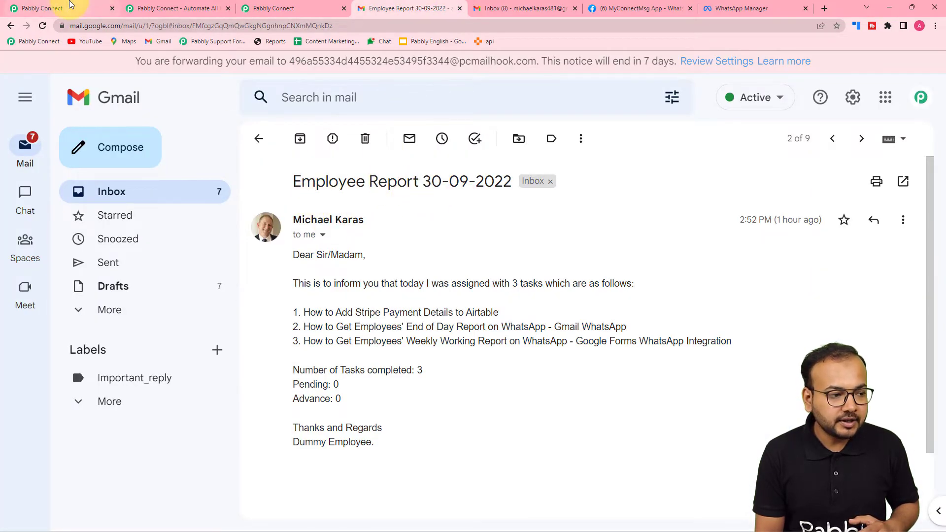
# Enlarge the Body Text value in the completed workflow's captured response and read the employee report
pyautogui.click(54, 8)
pyautogui.scroll(-3, 99, 233)
pyautogui.scroll(-10, 380, 257)
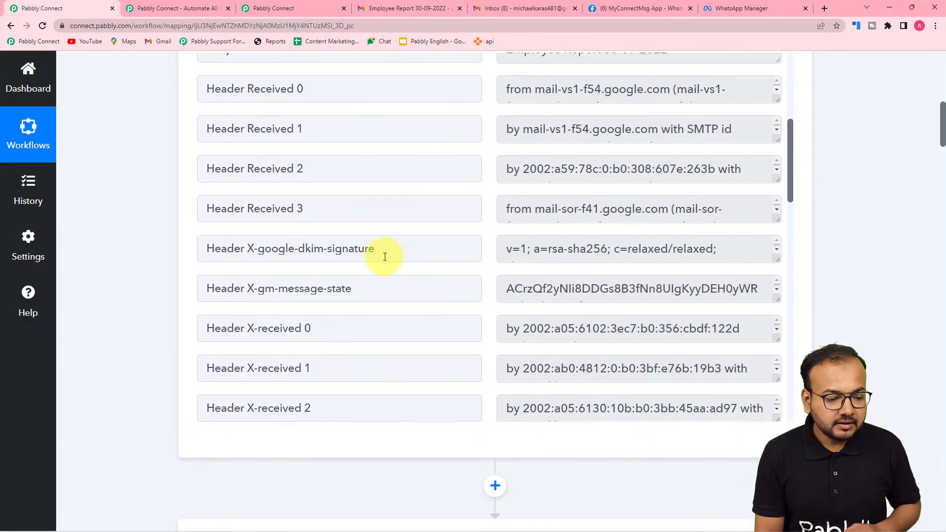
pyautogui.scroll(-10, 302, 254)
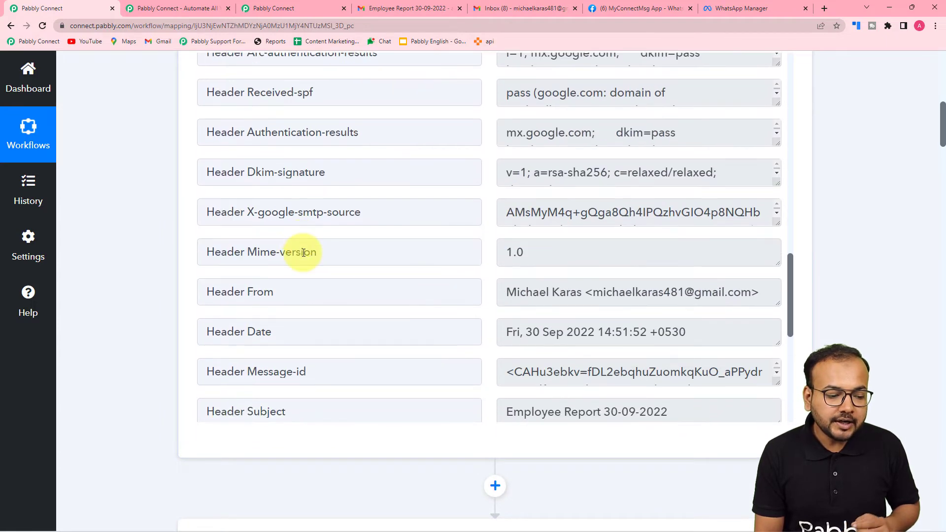
pyautogui.scroll(-5, 304, 253)
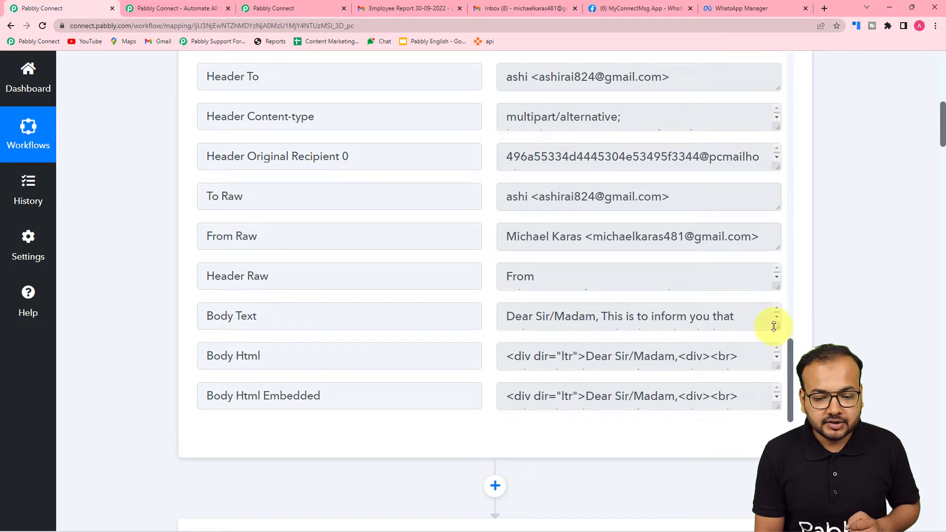
pyautogui.moveTo(773, 326); pyautogui.dragTo(776, 463)
pyautogui.scroll(-2, 439, 321)
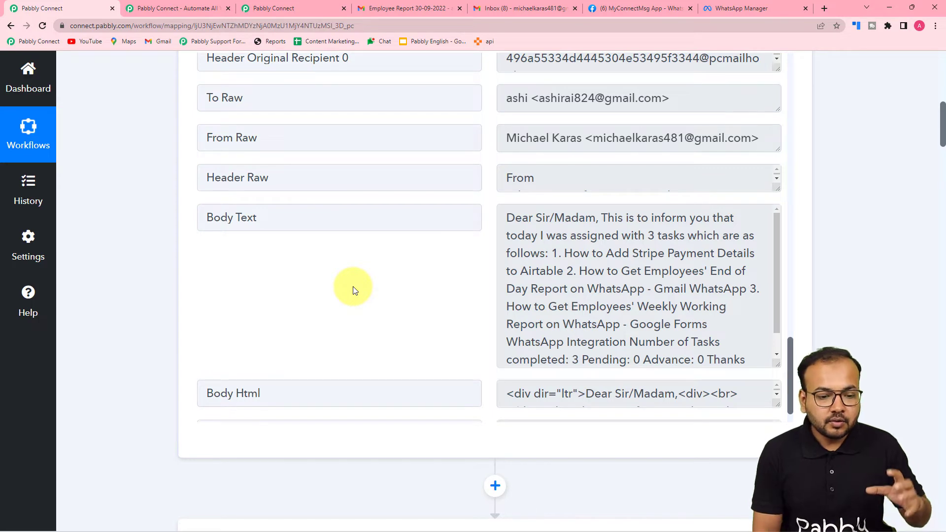
# Examine the completed workflow's Filter by Pabbly action and its subject condition, checking it against the captured email body
pyautogui.scroll(-6, 110, 251)
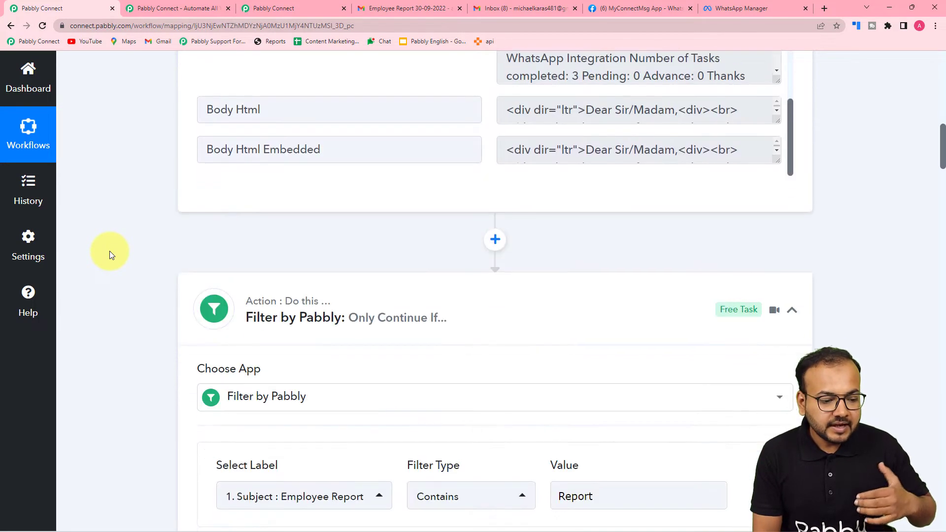
pyautogui.scroll(-3, 109, 251)
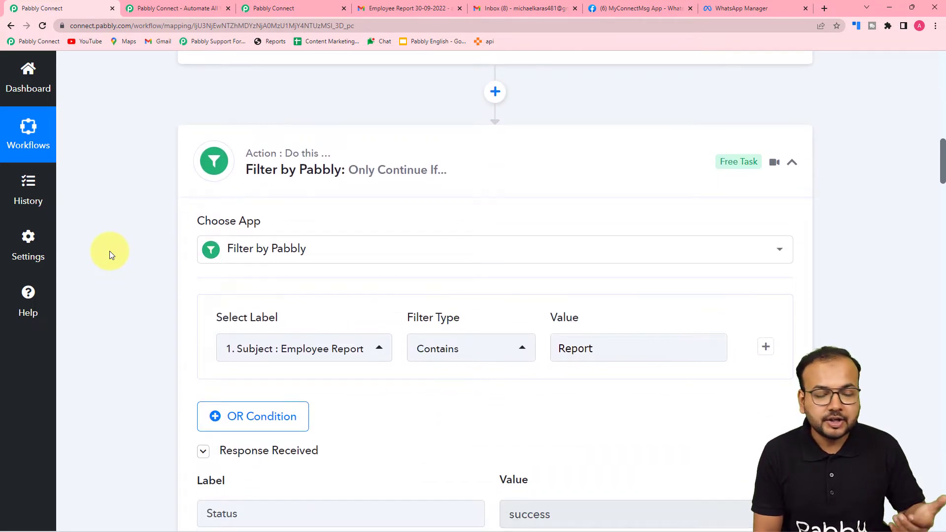
pyautogui.scroll(-1, 109, 251)
pyautogui.scroll(2, 109, 251)
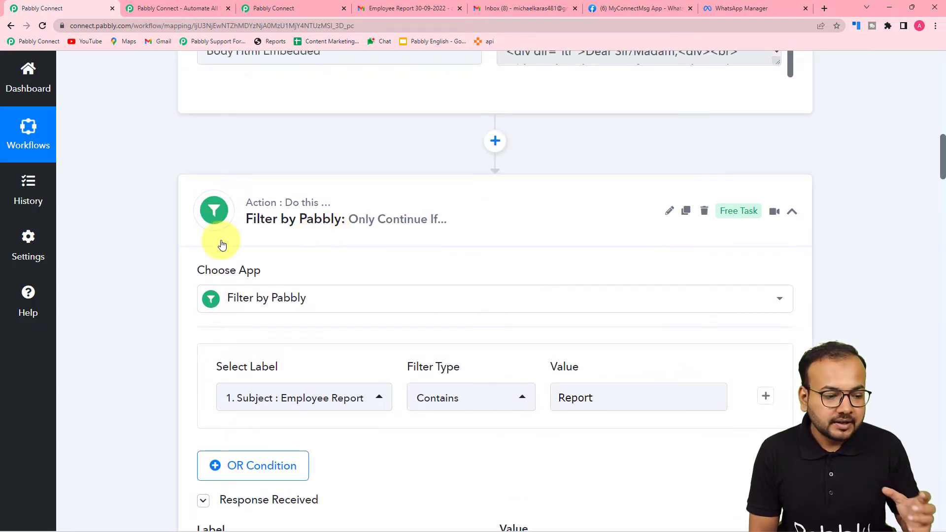
pyautogui.scroll(-2, 164, 250)
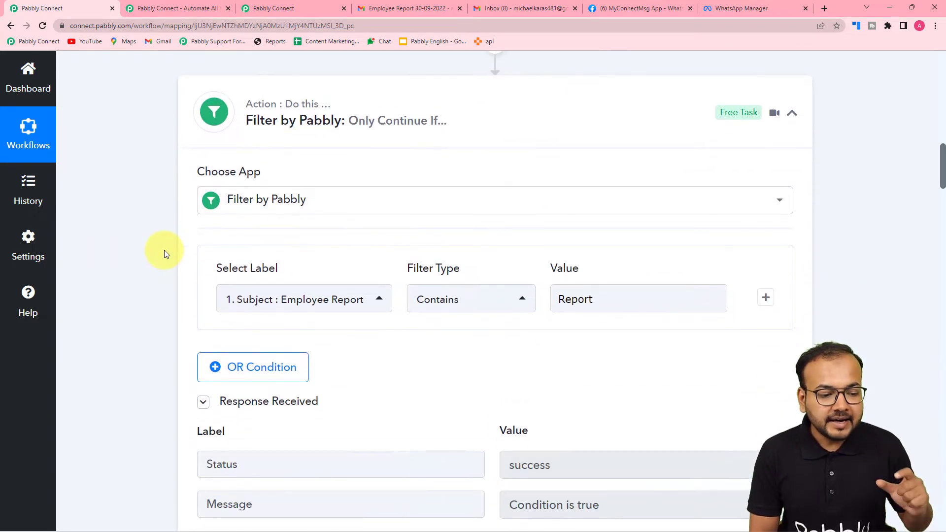
pyautogui.scroll(8, 164, 250)
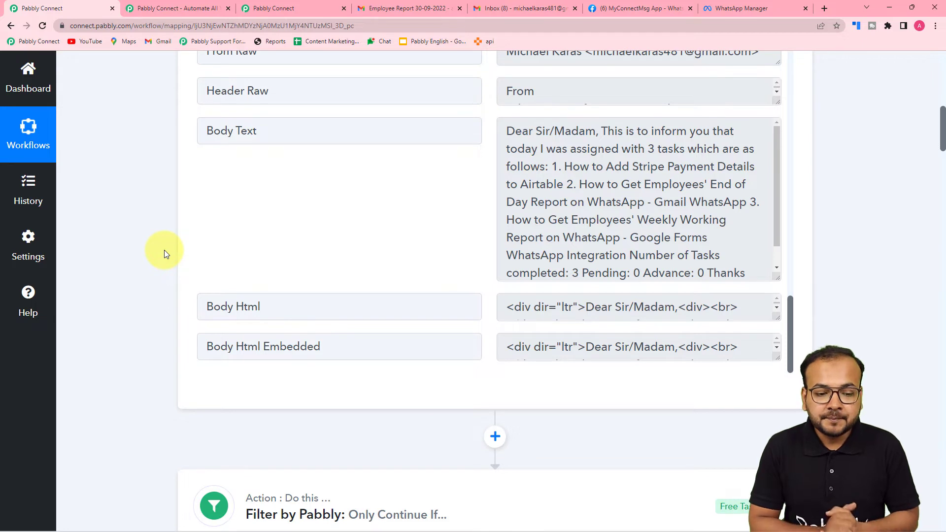
pyautogui.scroll(-6, 164, 250)
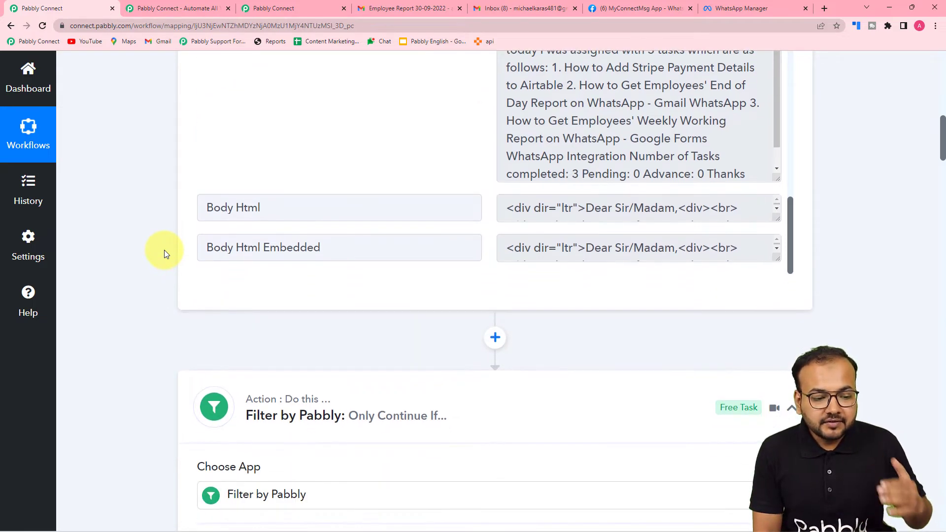
pyautogui.scroll(-1, 232, 264)
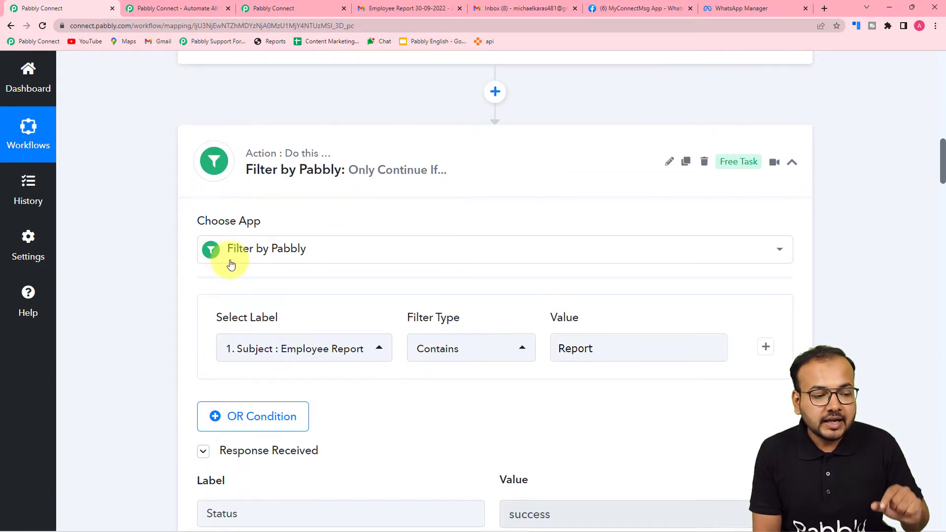
pyautogui.scroll(-1, 283, 270)
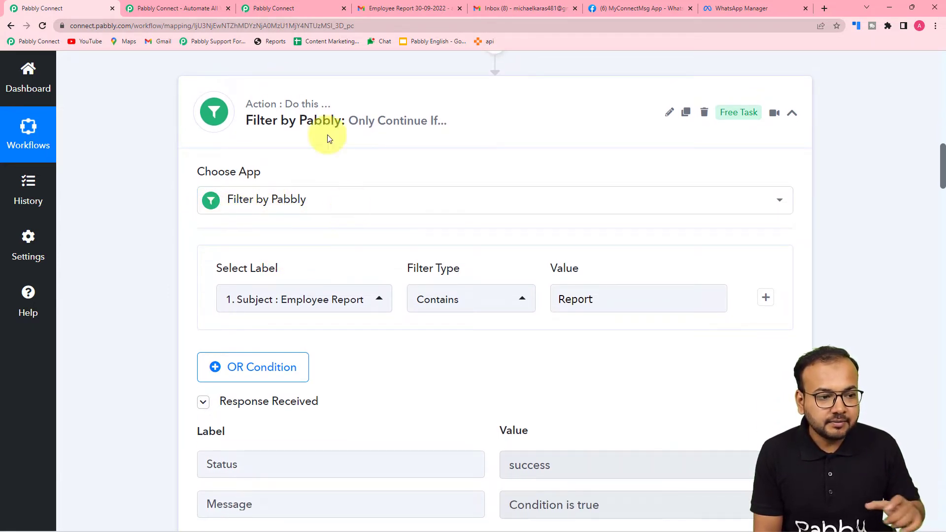
# Switch to the workflow being built and choose Filter by Pabbly as the app for its second step
pyautogui.click(305, 8)
pyautogui.scroll(-10, 144, 207)
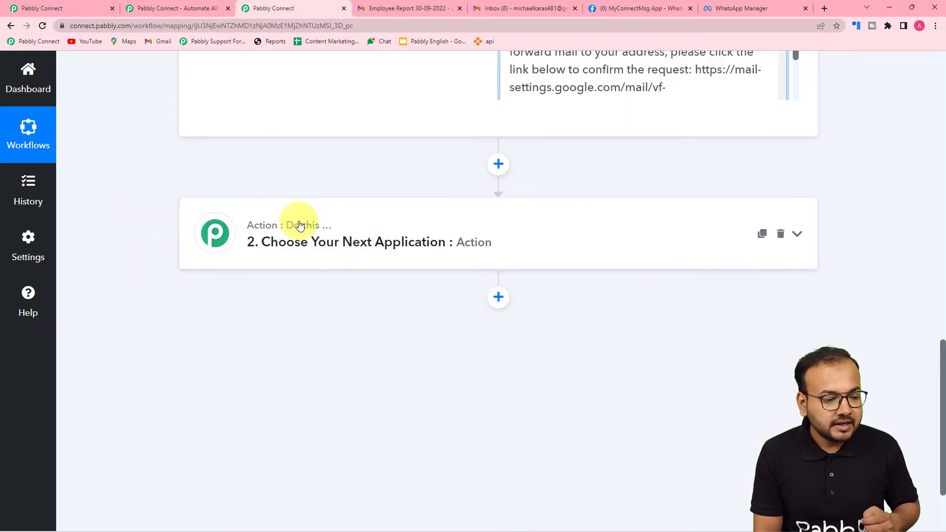
pyautogui.click(324, 256)
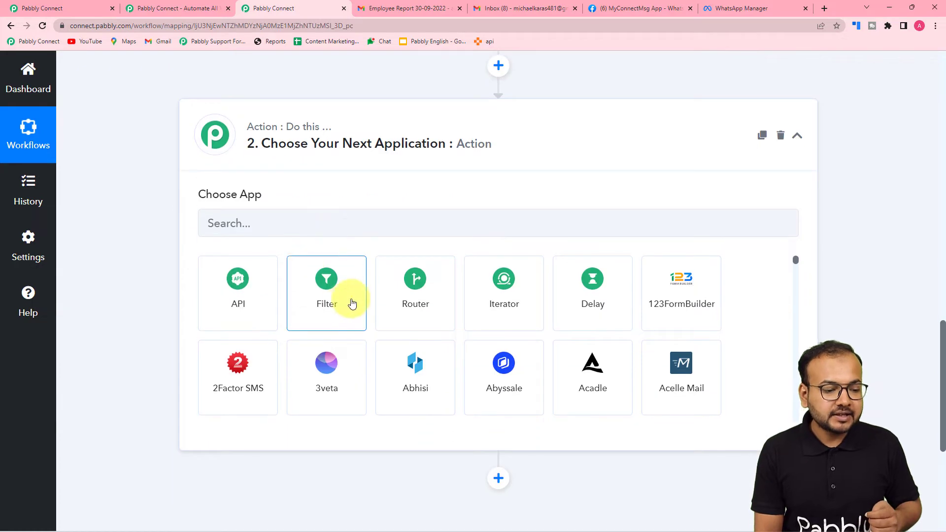
pyautogui.click(315, 302)
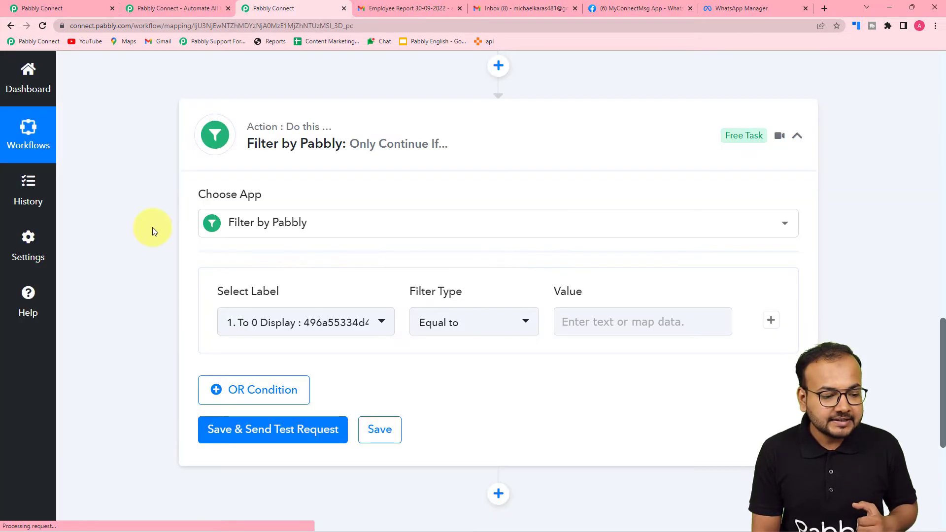
pyautogui.scroll(-3, 152, 231)
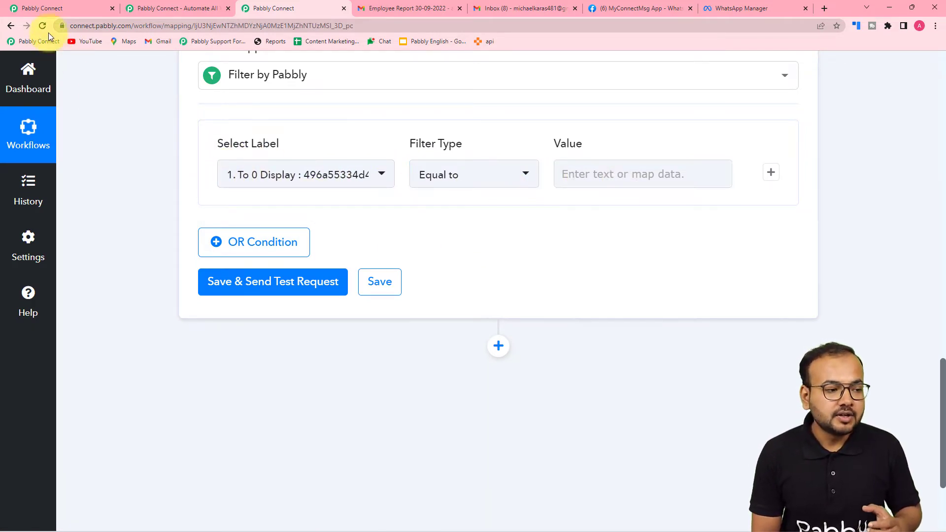
# Examine which labels the completed workflow's filter offers and collapse the Email Parser group in that list
pyautogui.click(52, 8)
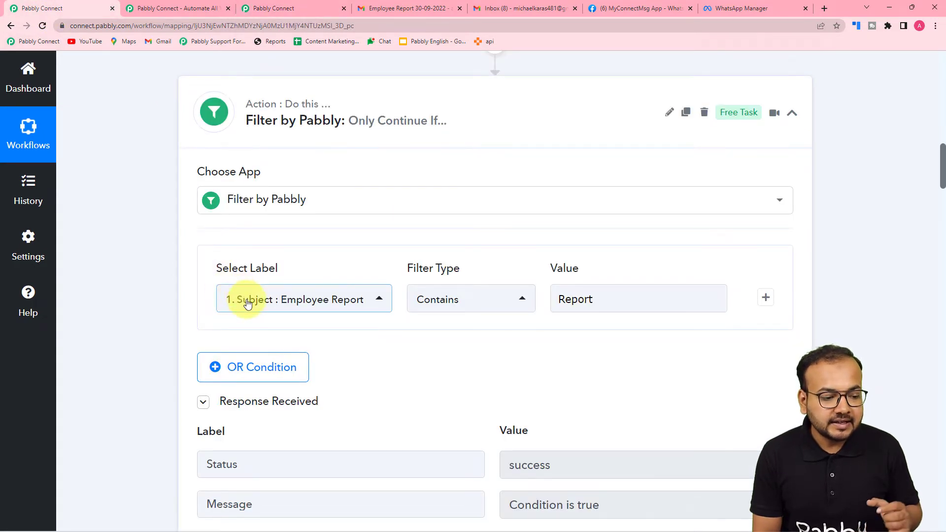
pyautogui.scroll(3, 347, 304)
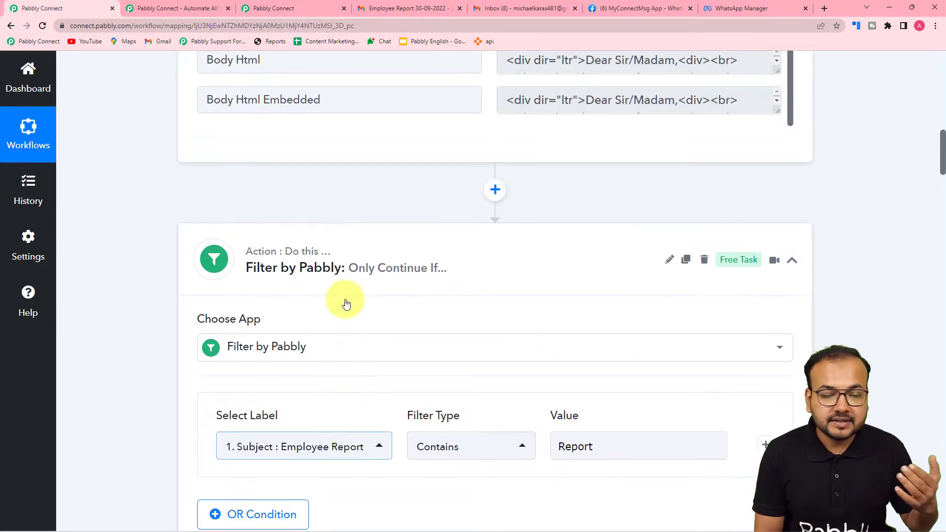
pyautogui.scroll(-3, 346, 304)
pyautogui.click(337, 308)
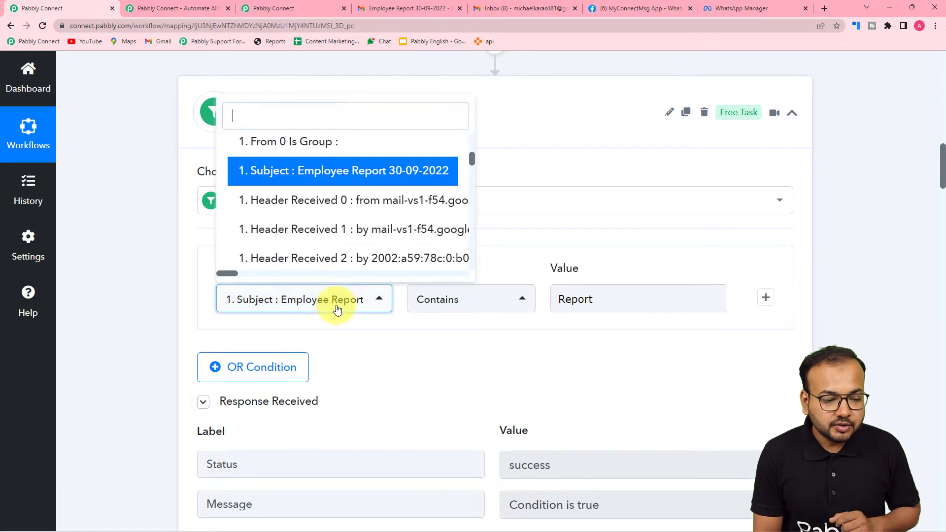
pyautogui.scroll(3, 334, 245)
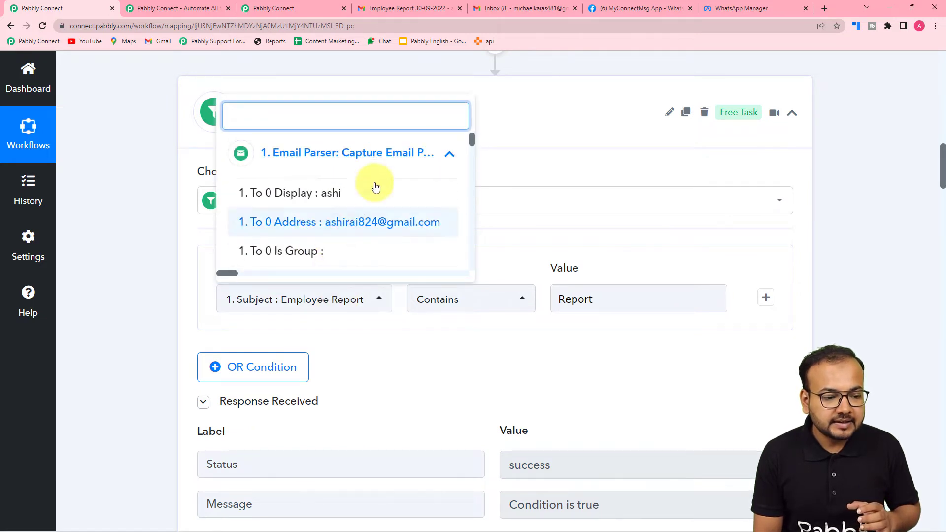
pyautogui.click(409, 169)
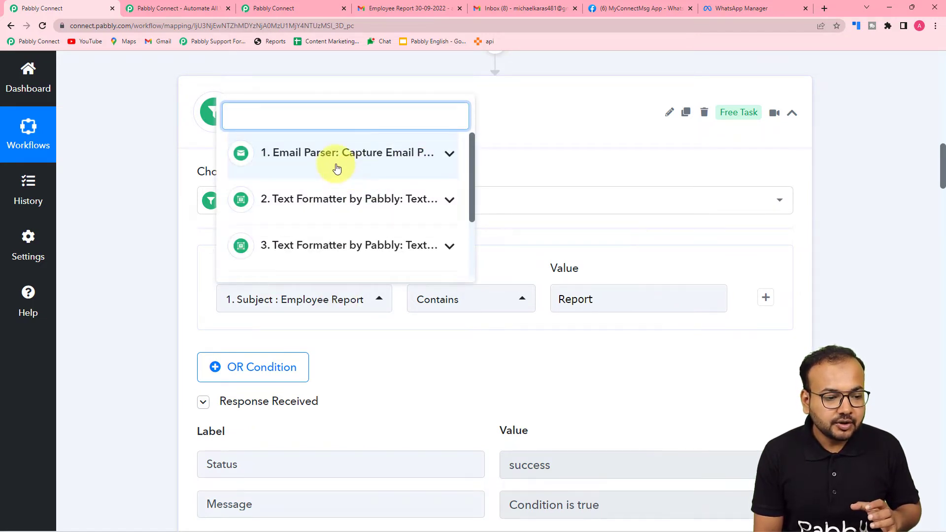
# In the workflow being built, set the filter condition's label to the Subject field from the Email Parser response
pyautogui.click(272, 7)
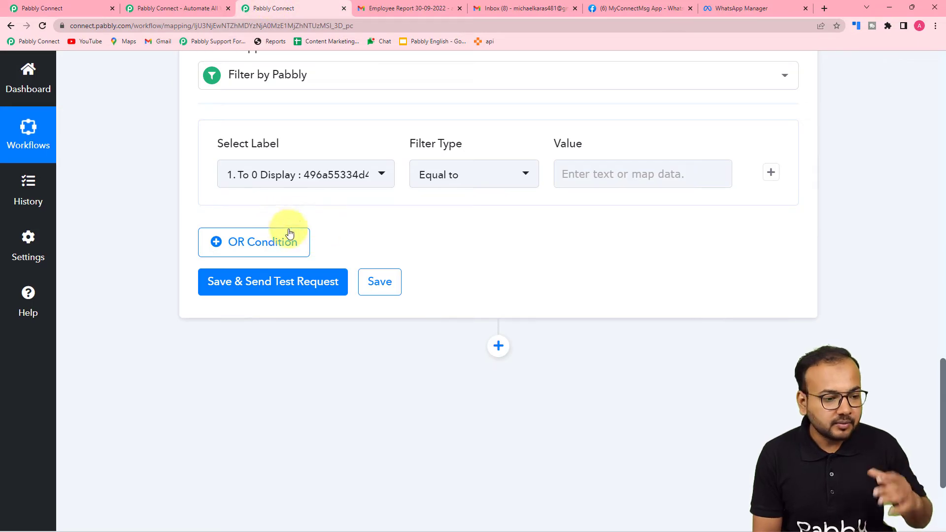
pyautogui.scroll(2, 306, 241)
pyautogui.click(296, 274)
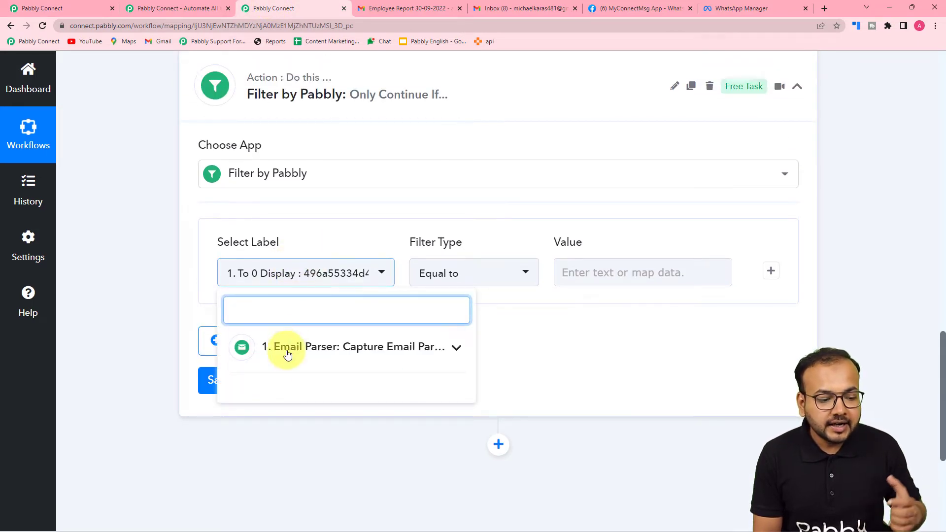
pyautogui.click(317, 362)
pyautogui.scroll(-5, 324, 415)
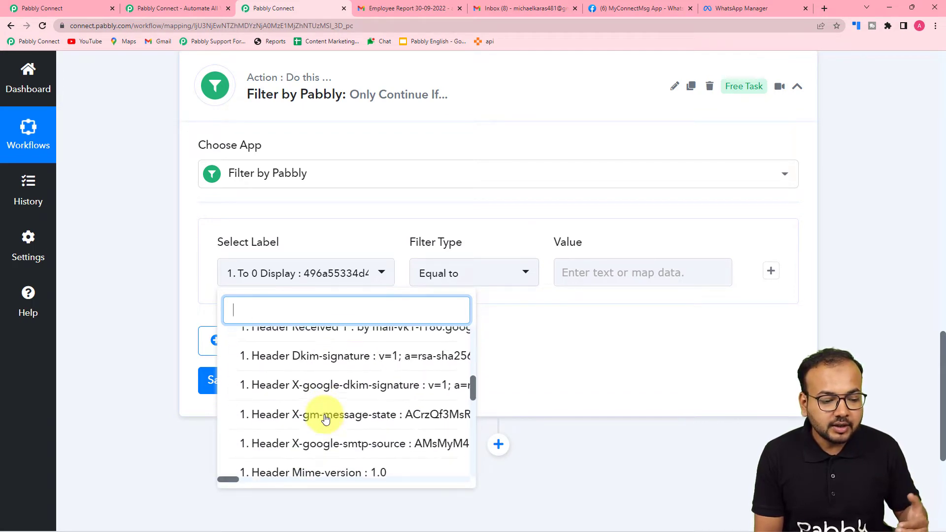
pyautogui.scroll(5, 325, 418)
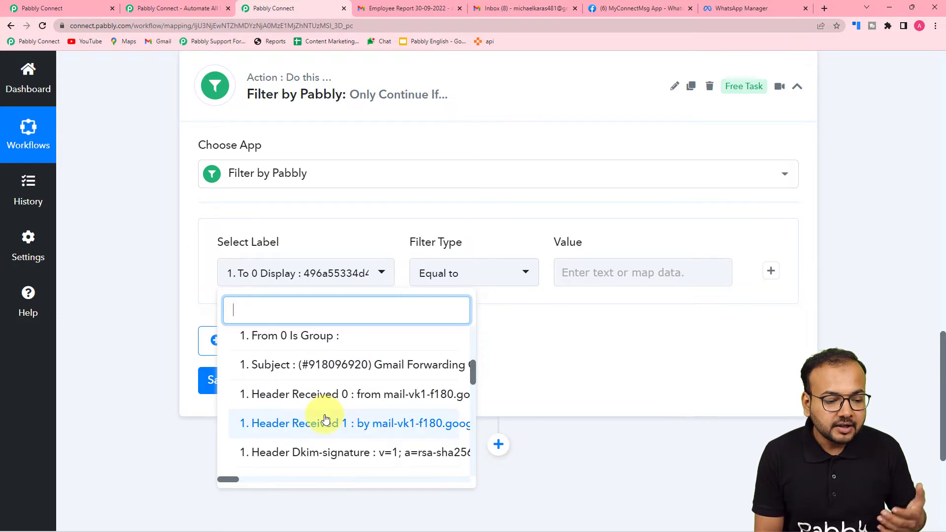
pyautogui.click(273, 367)
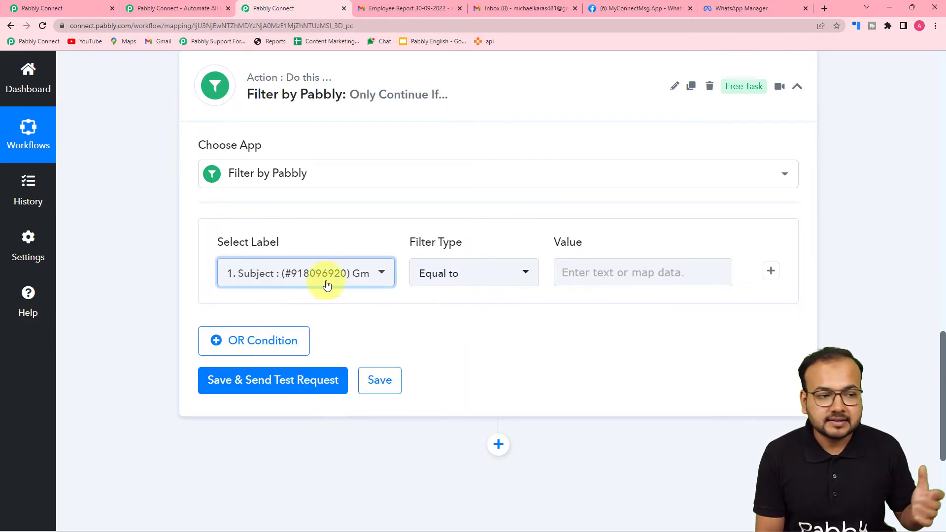
# Review the completed workflow's filter label and filter type choices, keeping Subject as the label and Contains as the type
pyautogui.click(106, 9)
pyautogui.click(325, 157)
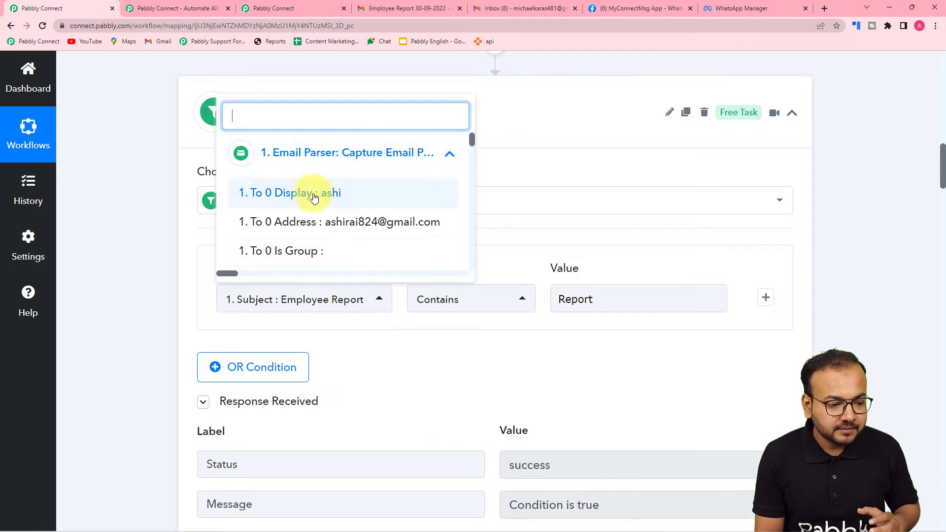
pyautogui.click(311, 313)
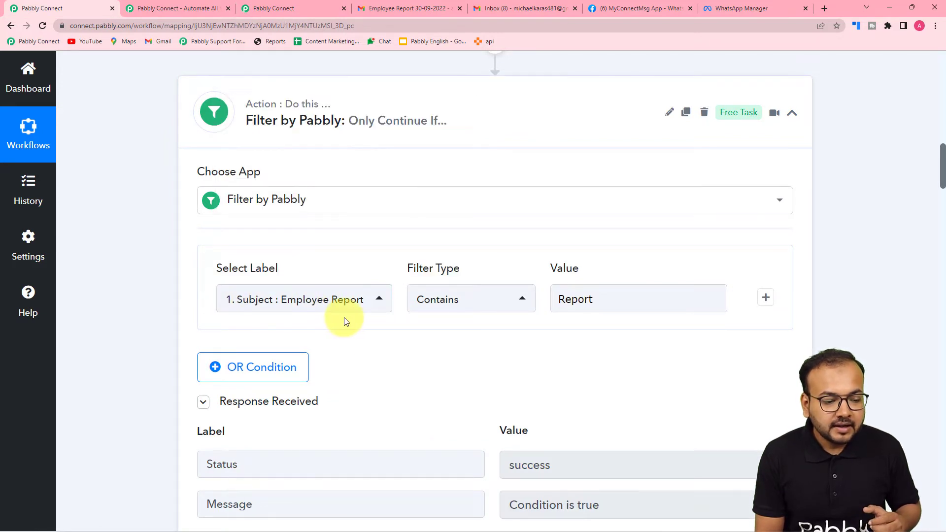
pyautogui.click(463, 315)
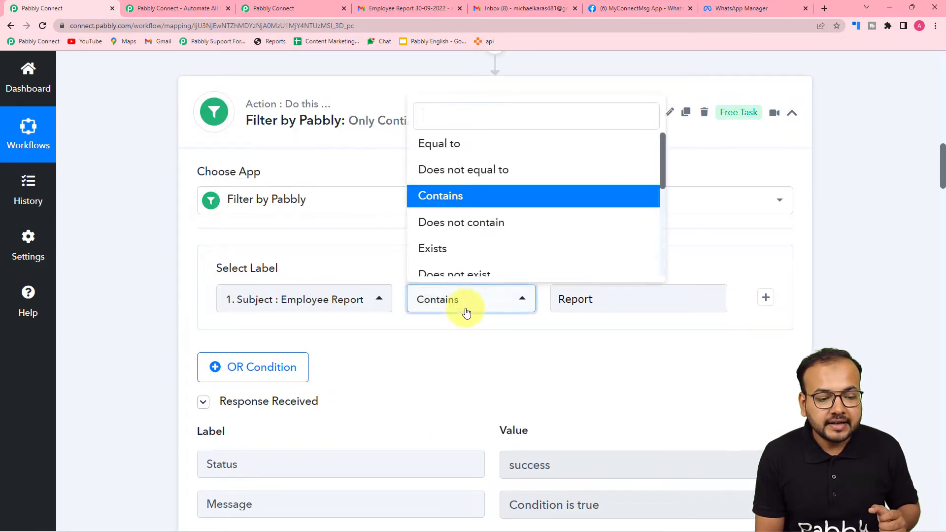
pyautogui.click(435, 194)
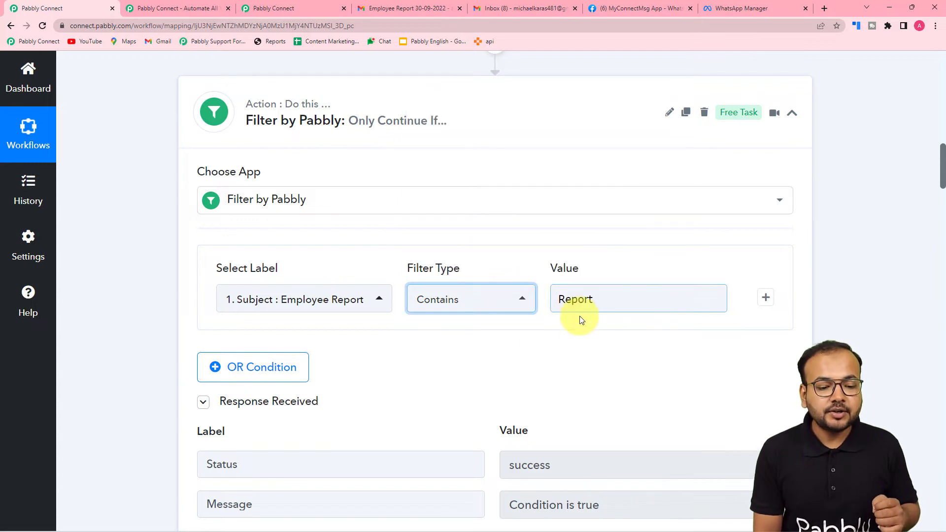
# Set the completed workflow's filter value to Employee Report, then save the filter and send a test request
pyautogui.click(580, 329)
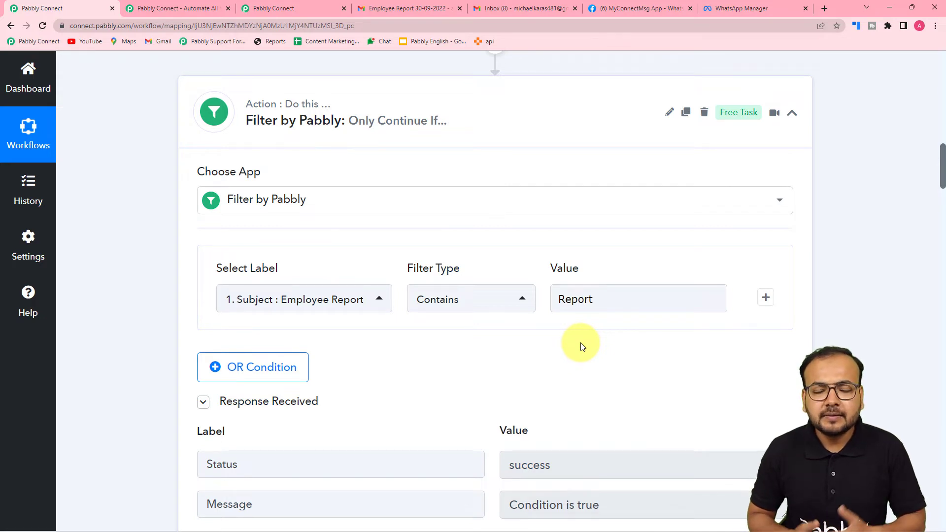
pyautogui.click(562, 298)
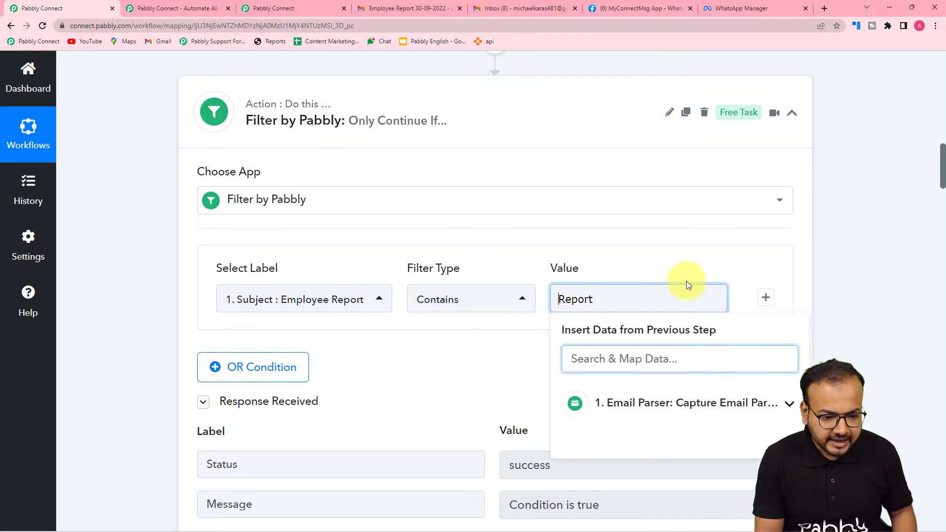
pyautogui.write('E')
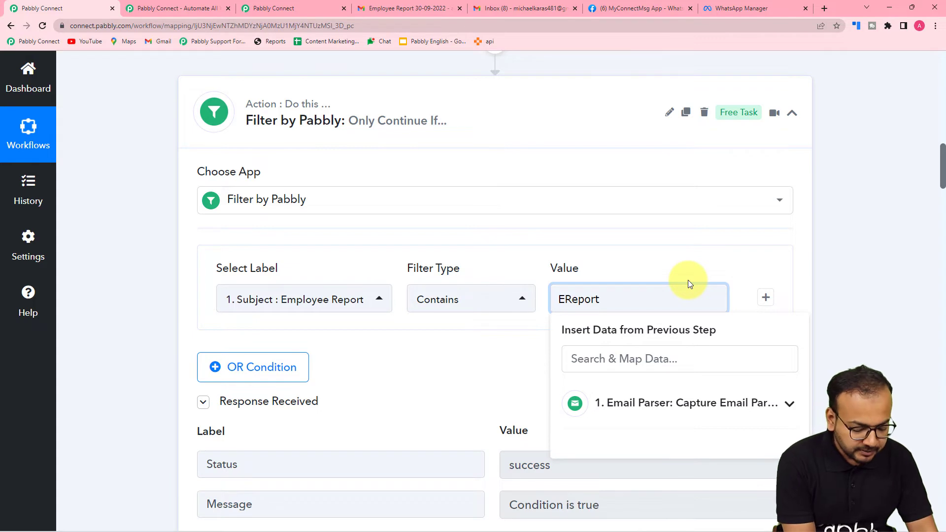
pyautogui.write('mpl')
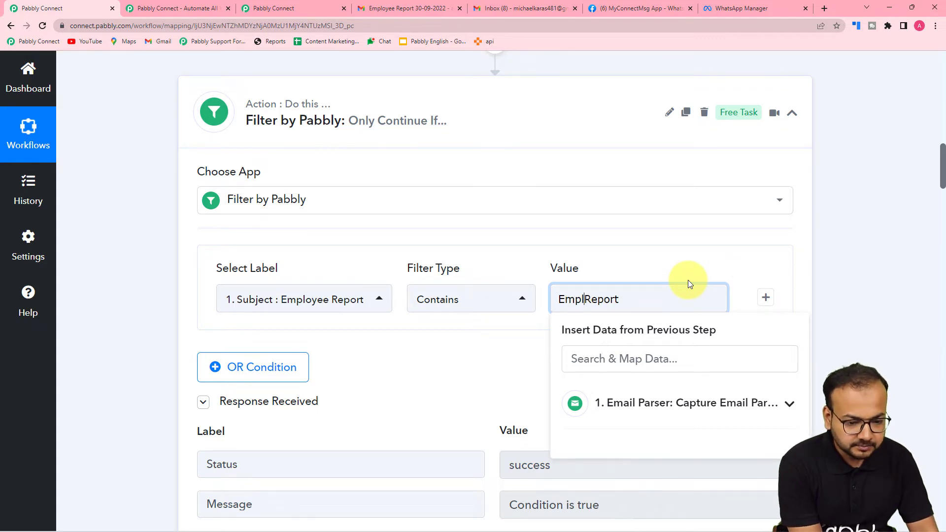
pyautogui.write('oye')
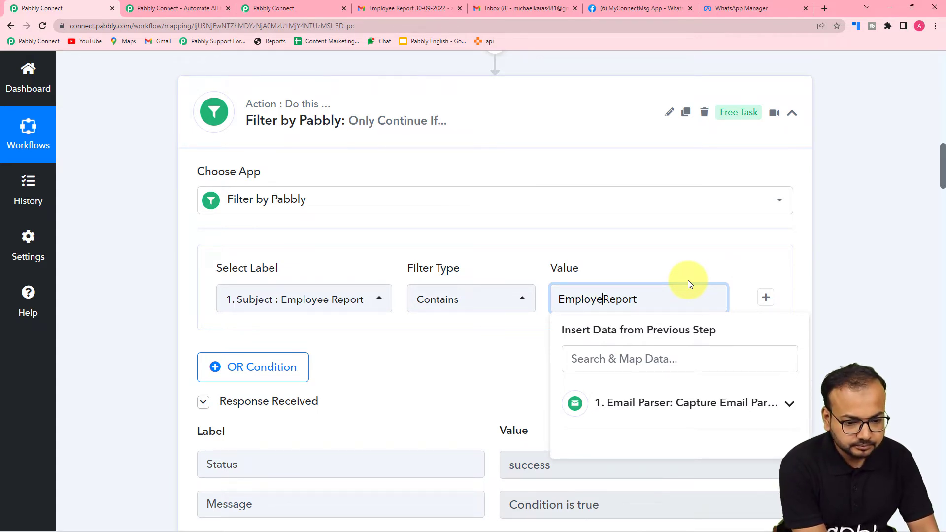
pyautogui.write('e')
pyautogui.click(524, 338)
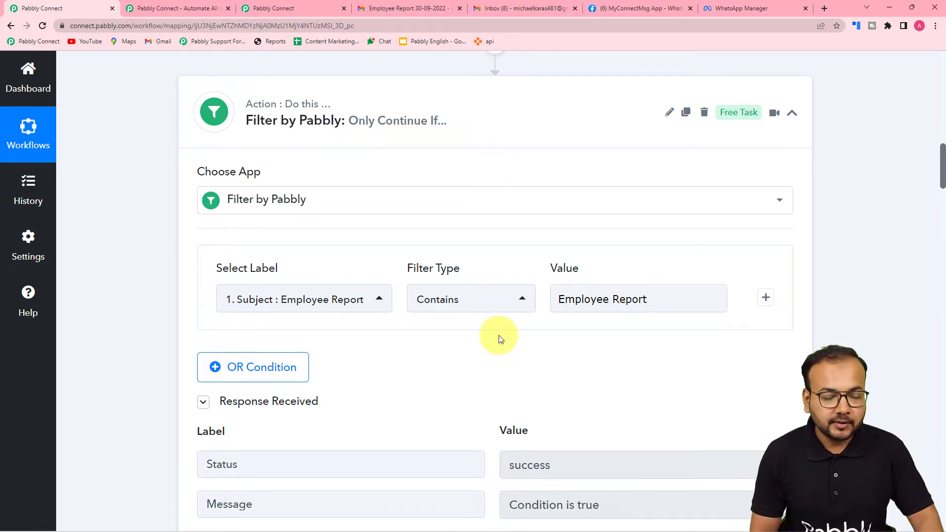
pyautogui.scroll(-2, 493, 344)
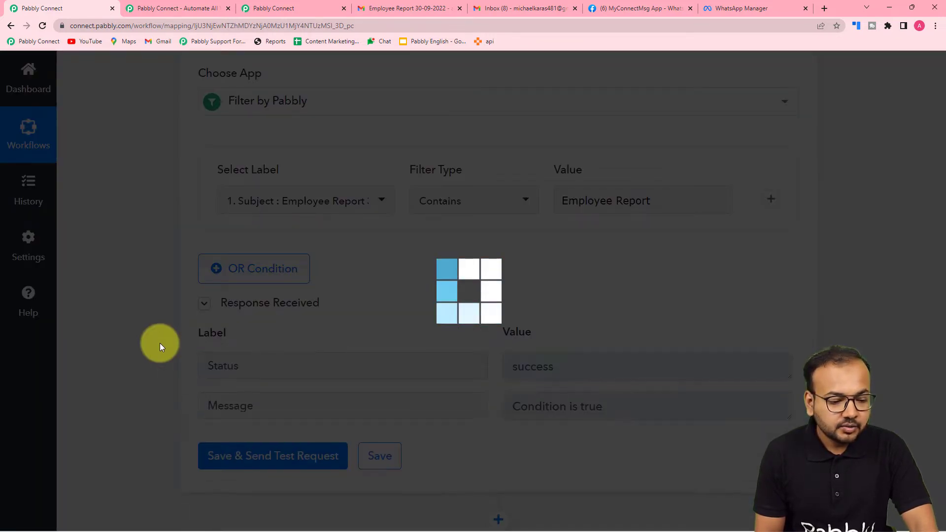
pyautogui.scroll(-1, 160, 343)
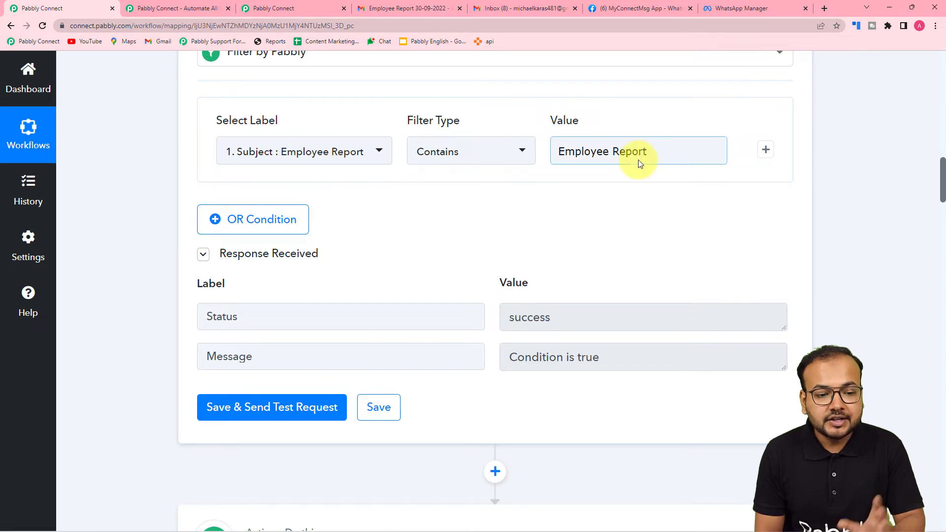
# In the workflow being built, add an action step after the filter with Text Formatter as its app
pyautogui.scroll(-2, 529, 204)
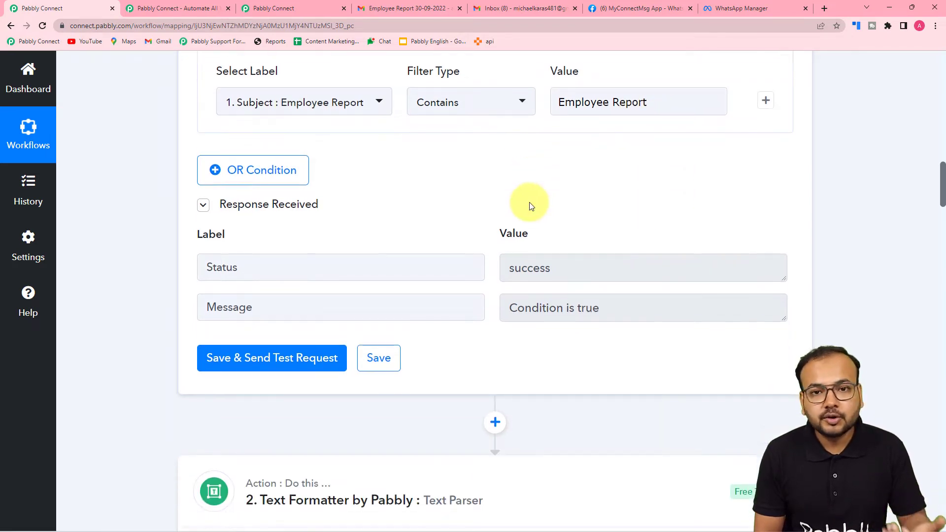
pyautogui.scroll(-6, 532, 206)
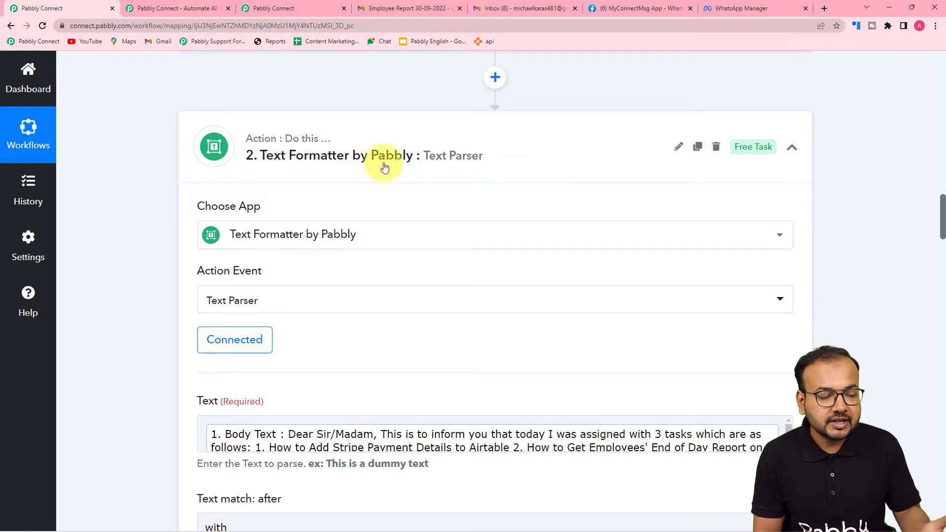
pyautogui.click(288, 8)
pyautogui.scroll(-3, 398, 311)
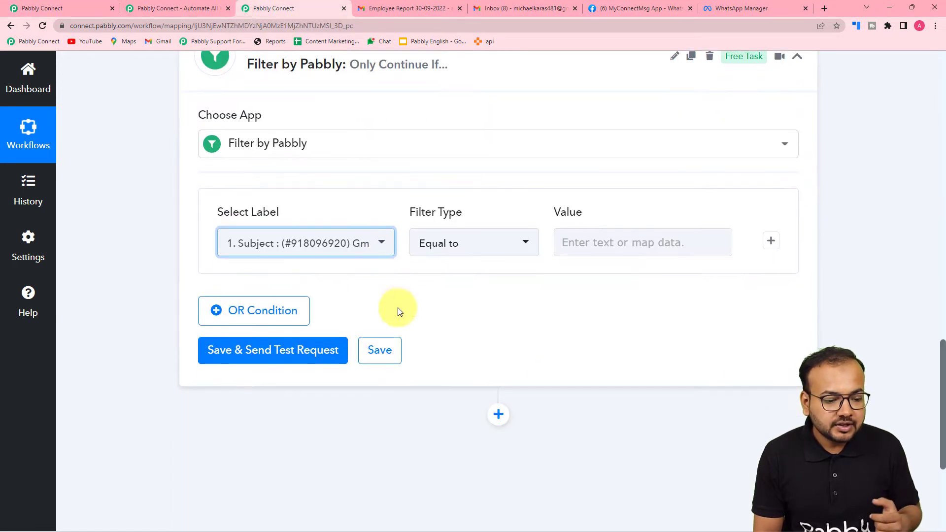
pyautogui.click(495, 298)
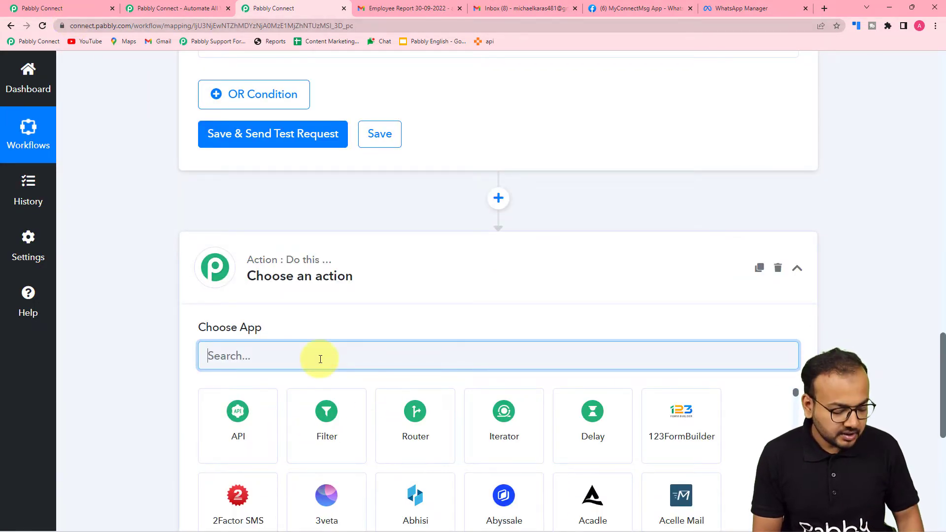
pyautogui.write('text')
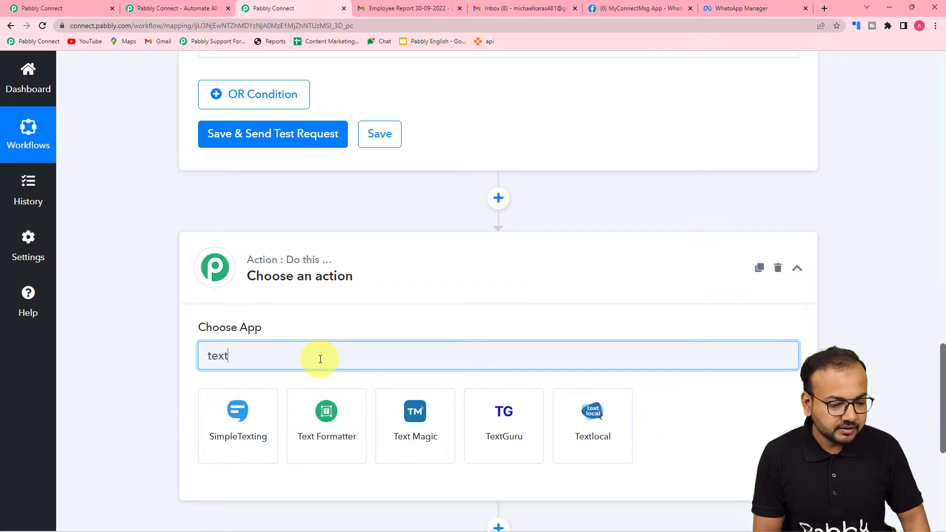
pyautogui.click(334, 449)
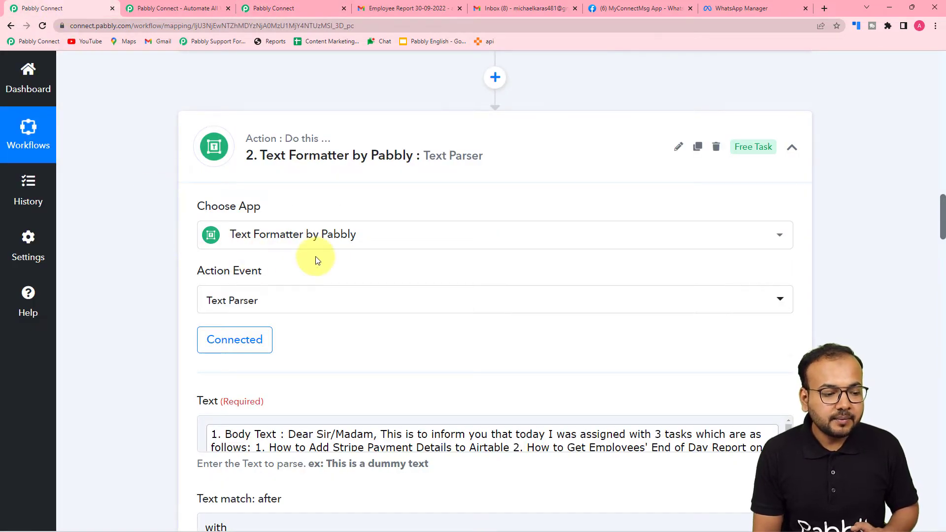
# Review the completed workflow's Text Formatter action events, keeping Text Parser, and examine its text and match fields
pyautogui.scroll(-1, 237, 239)
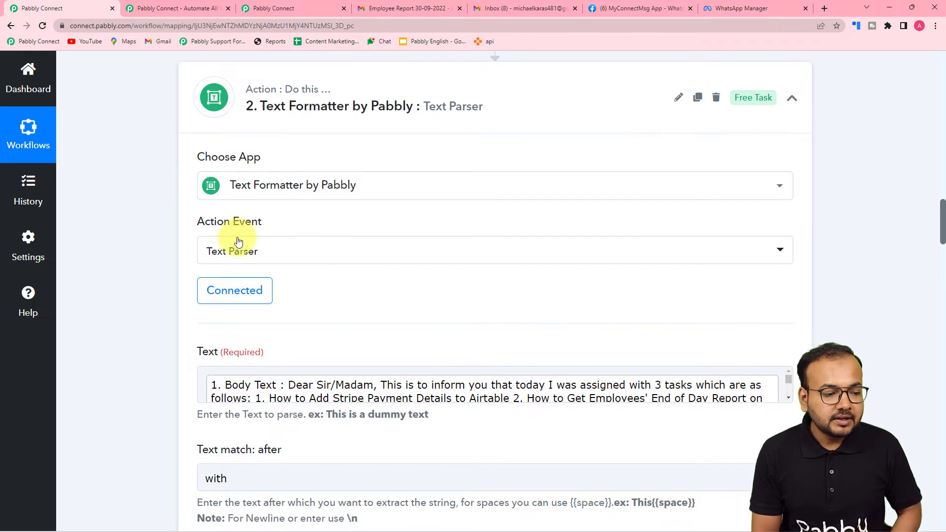
pyautogui.click(267, 257)
pyautogui.scroll(-3, 257, 349)
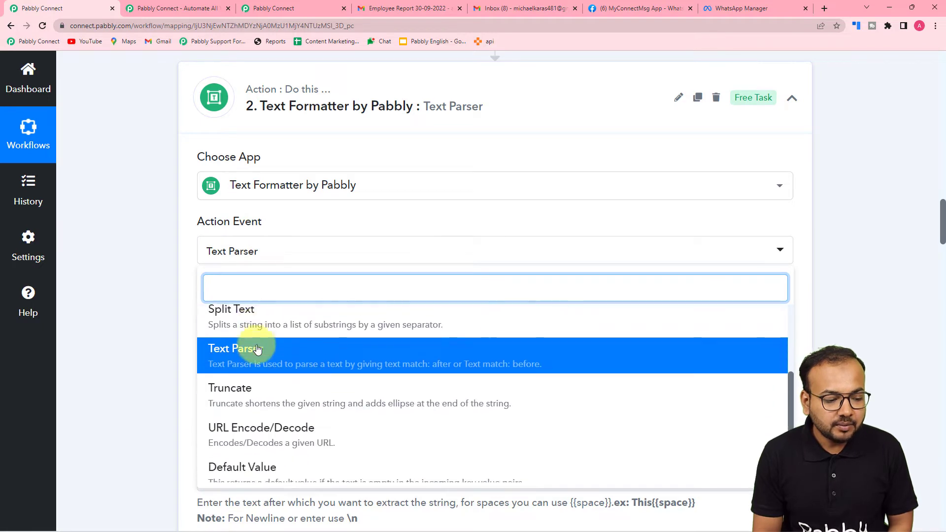
pyautogui.click(250, 360)
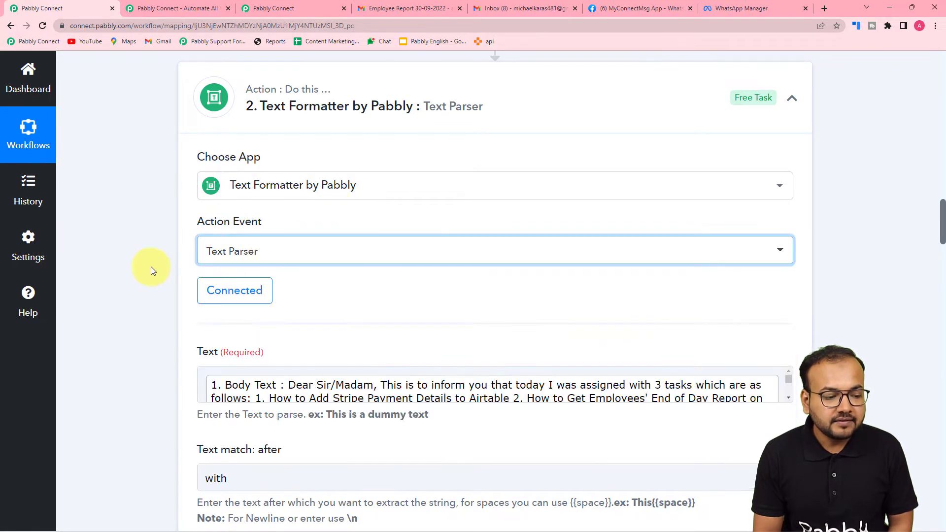
pyautogui.scroll(-2, 143, 260)
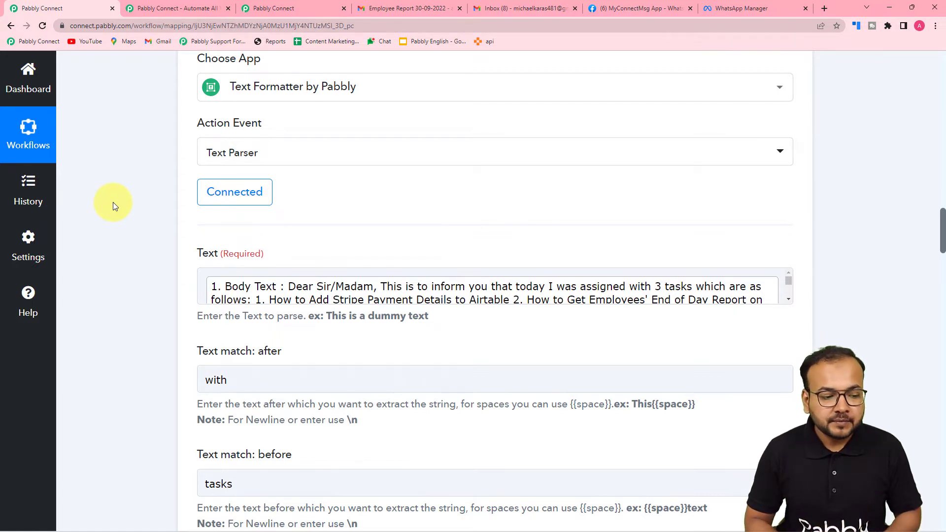
pyautogui.scroll(-2, 113, 202)
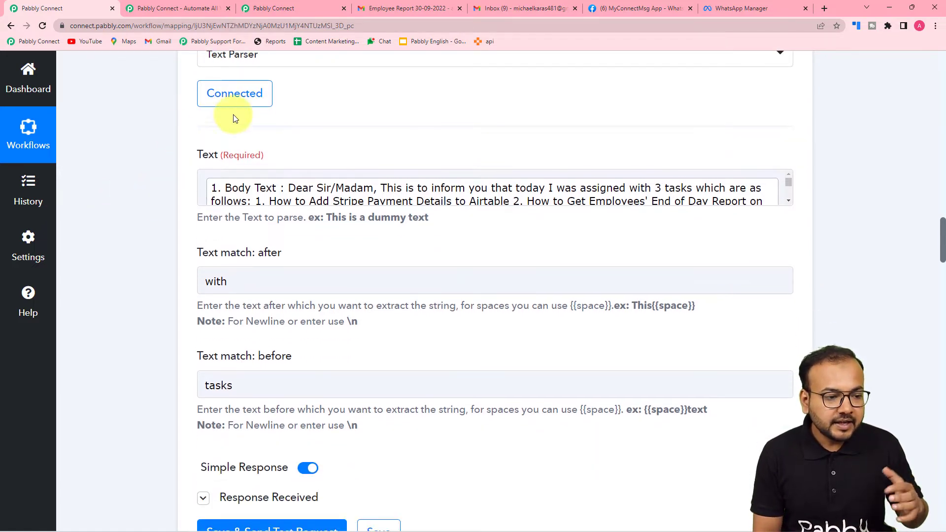
pyautogui.scroll(2, 229, 140)
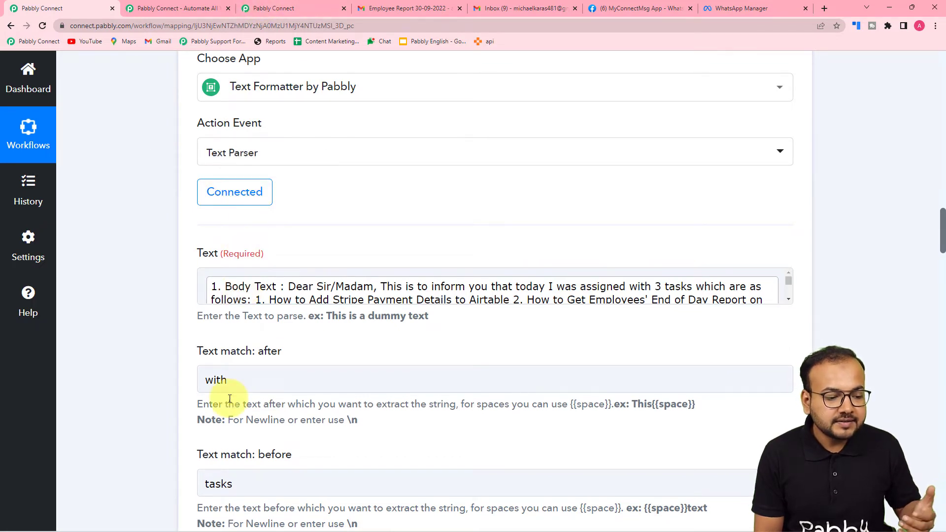
# In the workflow being built, set the Text Formatter's action event to Text Parser and connect it
pyautogui.click(271, 9)
pyautogui.scroll(-2, 231, 306)
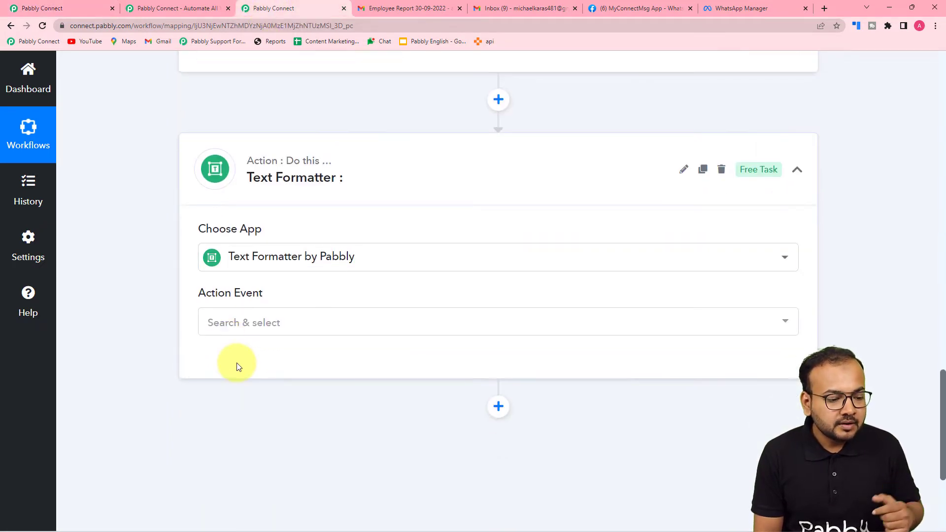
pyautogui.click(245, 333)
pyautogui.scroll(-2, 243, 226)
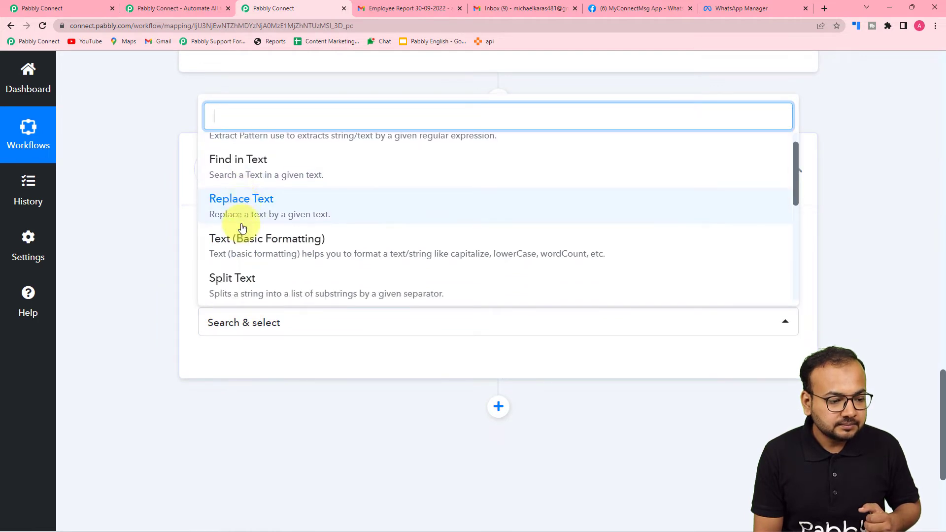
pyautogui.scroll(-1, 241, 226)
pyautogui.click(238, 205)
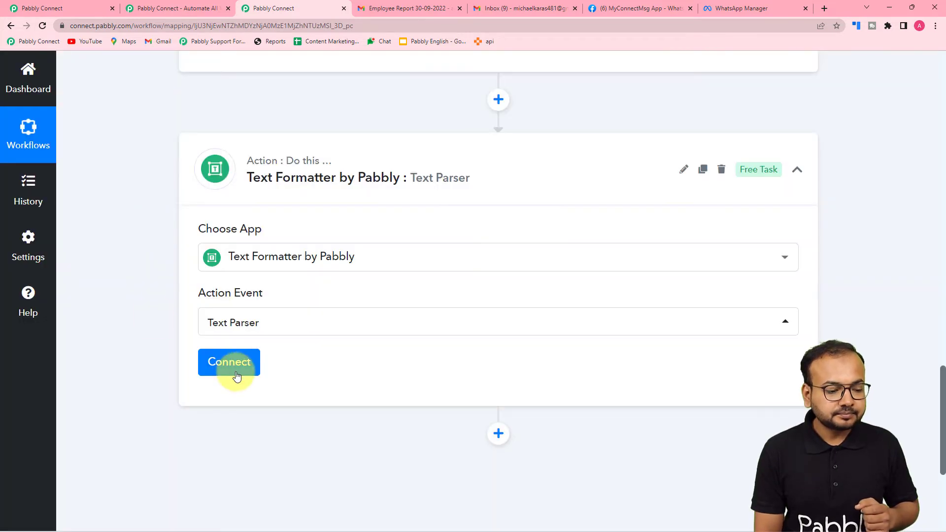
pyautogui.scroll(-5, 120, 312)
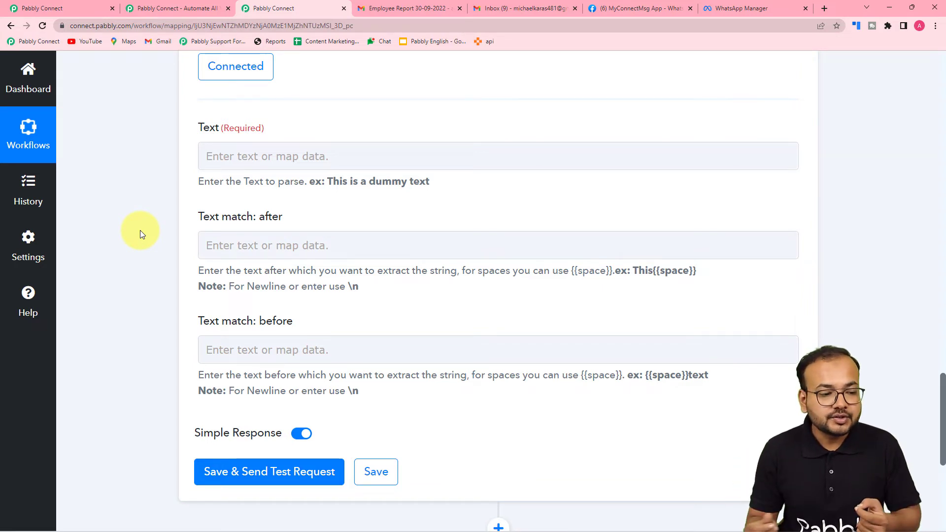
pyautogui.click(263, 248)
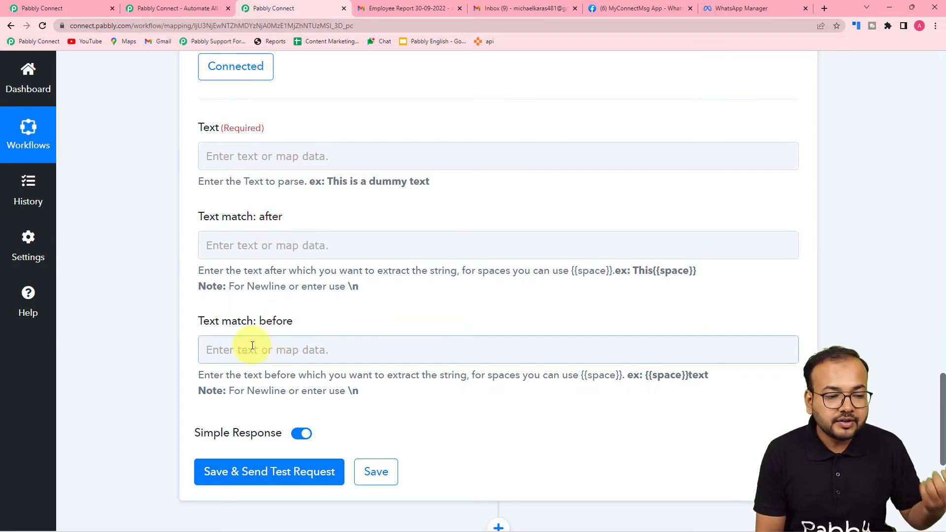
# Examine the completed workflow's Text Parser fields and the Body Text in the Email Parser response that supplies them
pyautogui.click(55, 8)
pyautogui.scroll(-3, 72, 168)
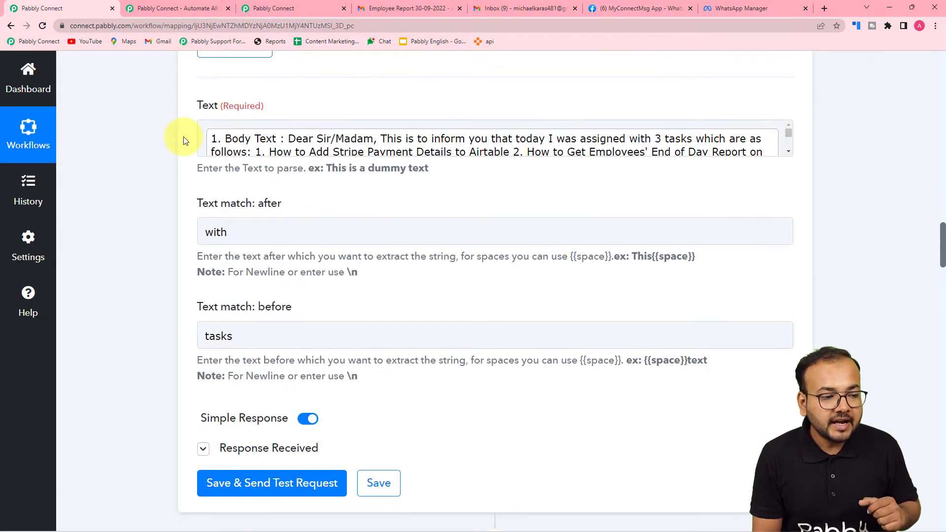
pyautogui.scroll(15, 141, 150)
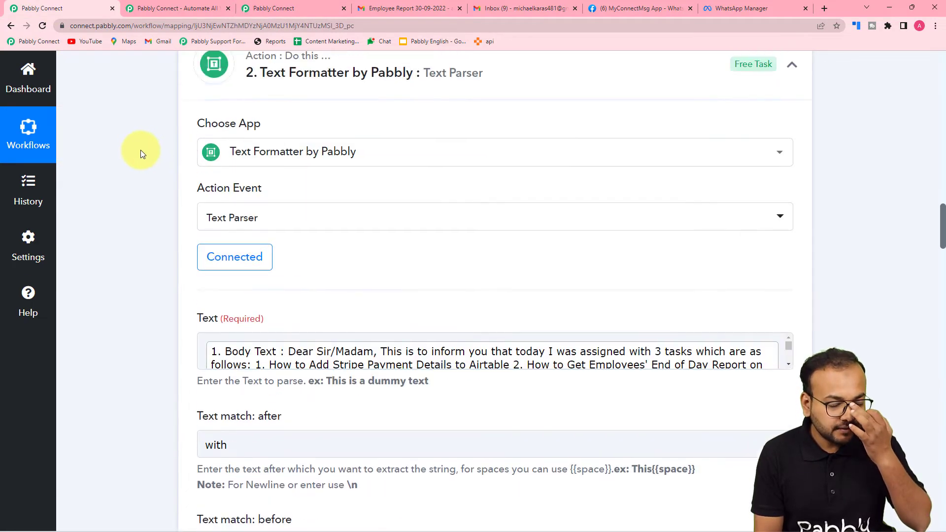
pyautogui.scroll(8, 141, 149)
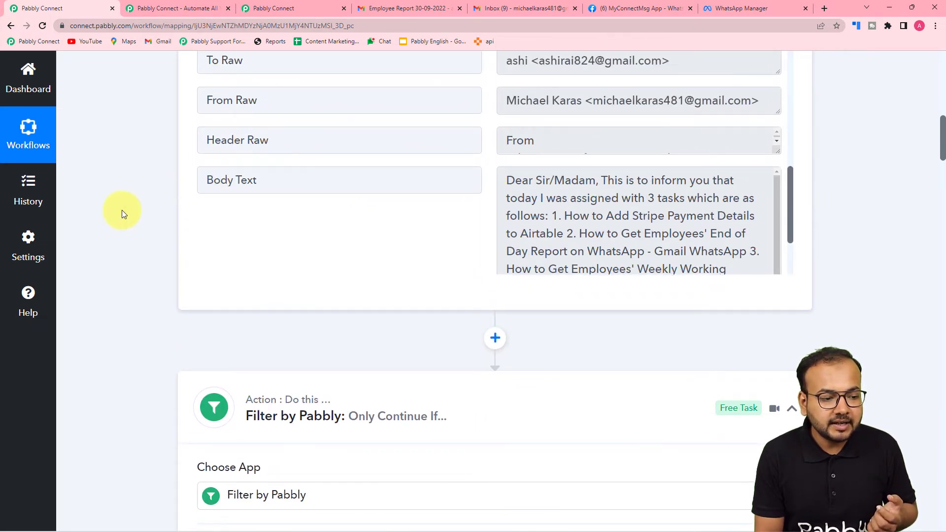
pyautogui.scroll(-20, 122, 217)
pyautogui.scroll(-3, 123, 217)
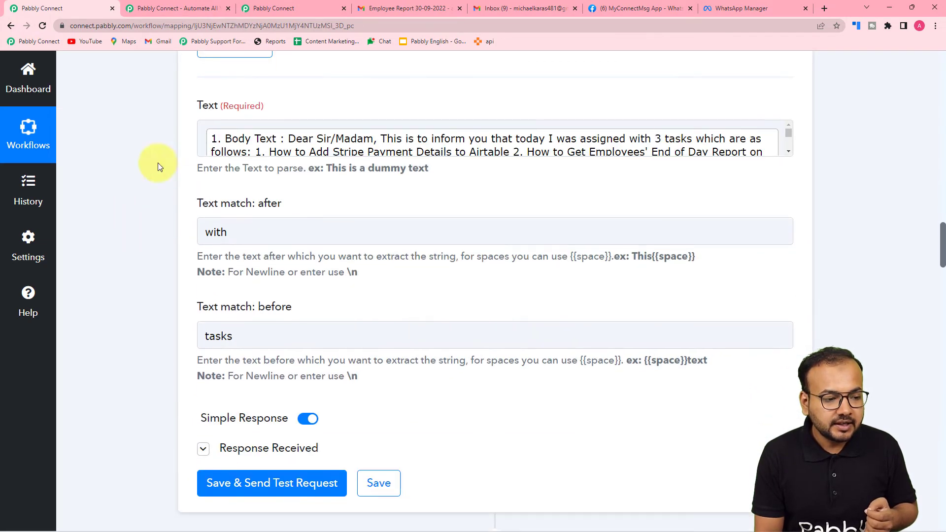
# In the workflow being built, map the email body from the Email Parser response into the Text Parser's Text field
pyautogui.click(280, 5)
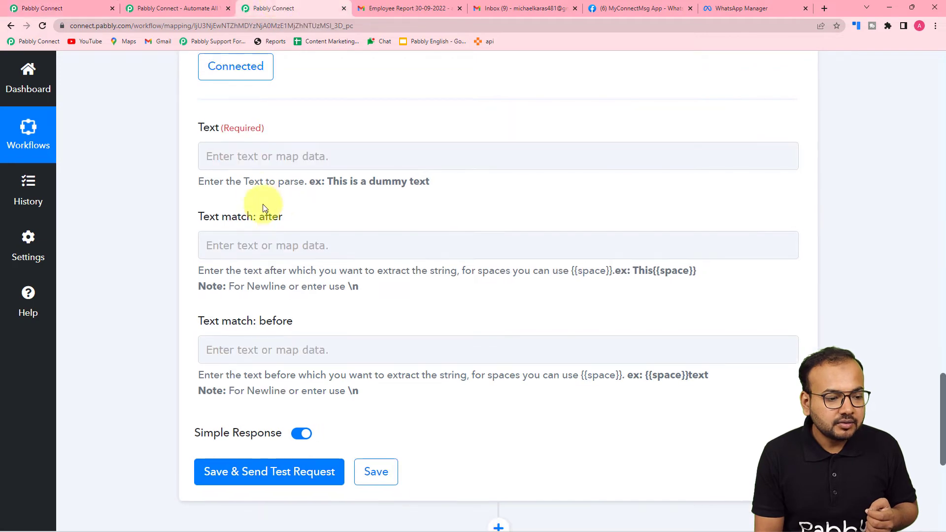
pyautogui.click(247, 154)
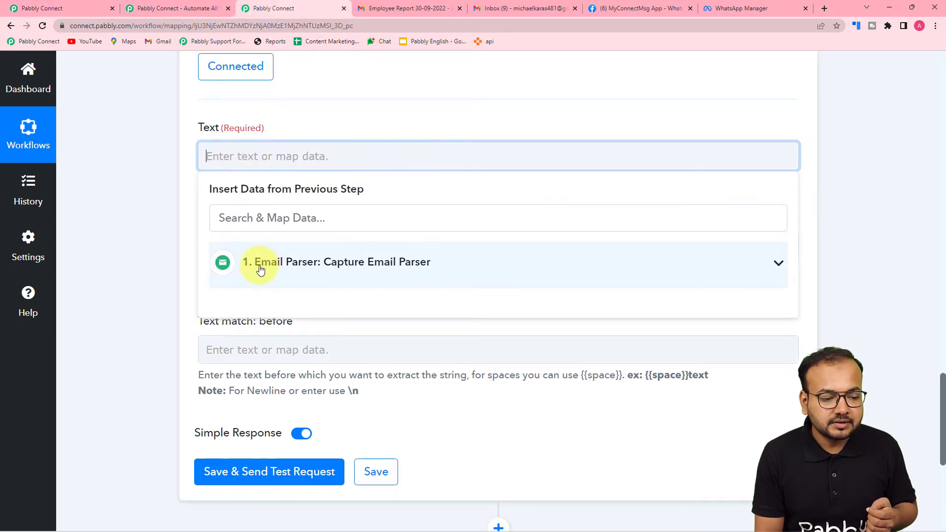
pyautogui.click(292, 272)
pyautogui.scroll(-10, 250, 380)
pyautogui.scroll(-3, 254, 416)
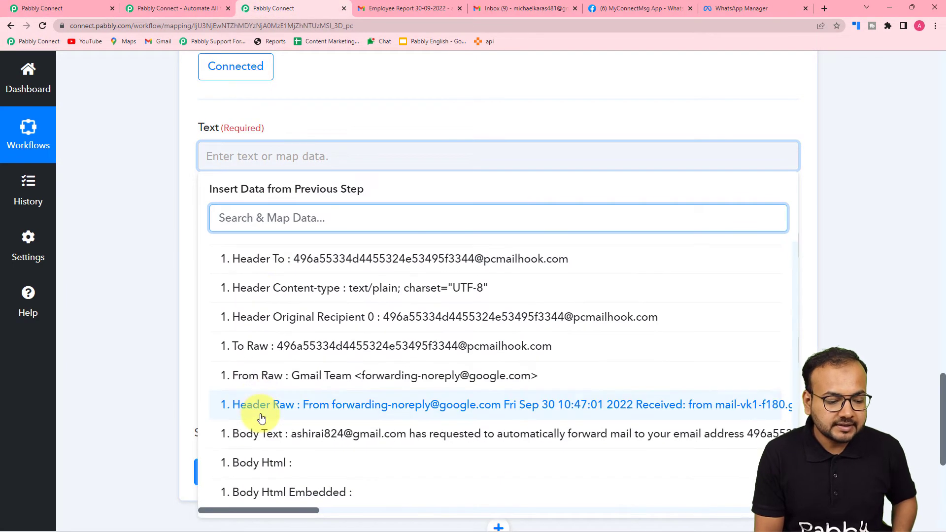
pyautogui.click(262, 492)
# Expand the completed workflow's mapped Text field and compare its content with the "with" and "tasks" text match values
pyautogui.click(51, 6)
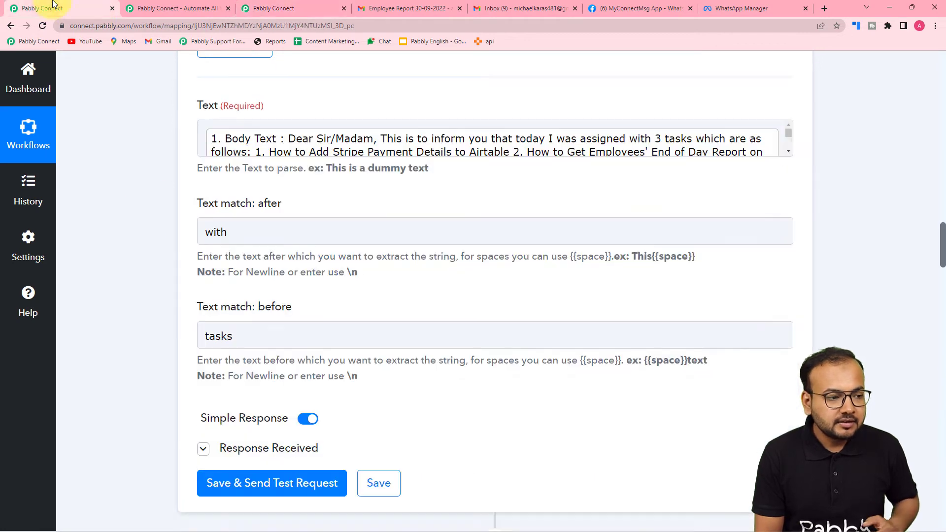
pyautogui.click(791, 154)
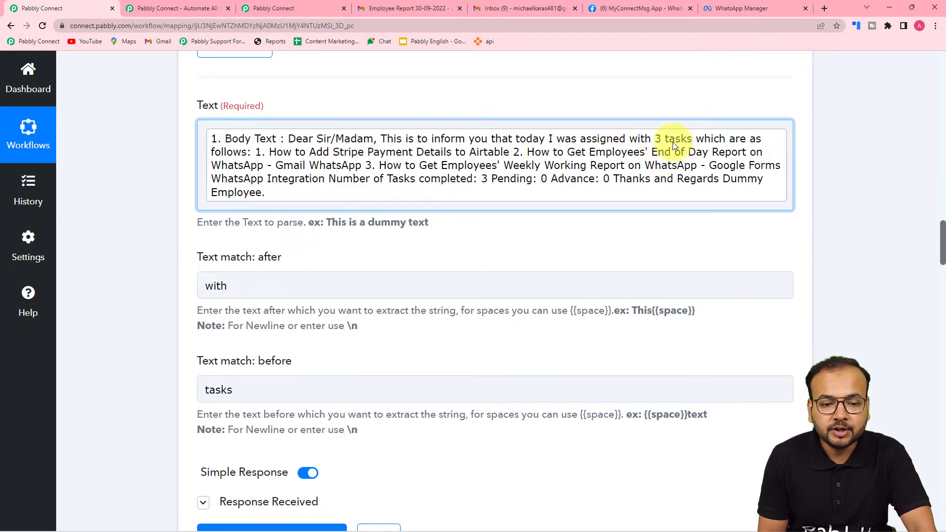
pyautogui.scroll(-2, 425, 223)
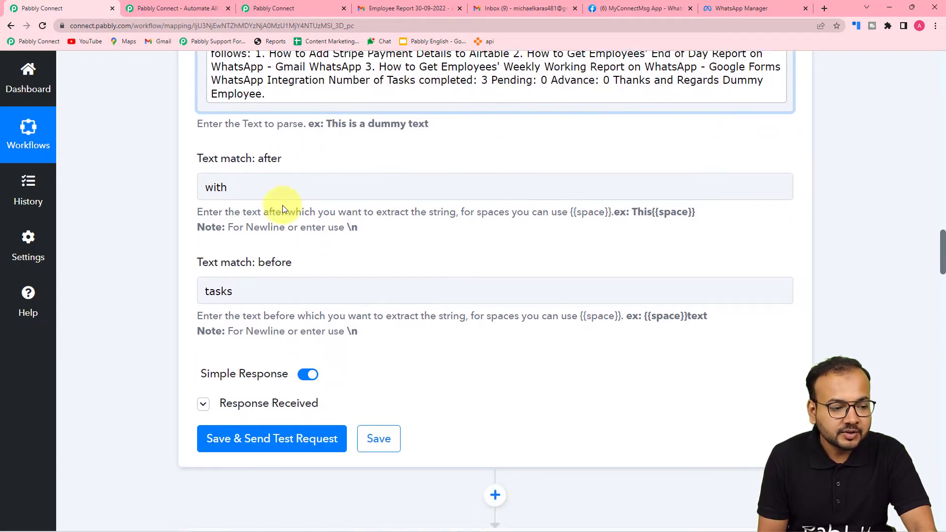
# Check the completed workflow's step 2 Text Parser matches against its text, send the test request and review the response
pyautogui.scroll(2, 591, 157)
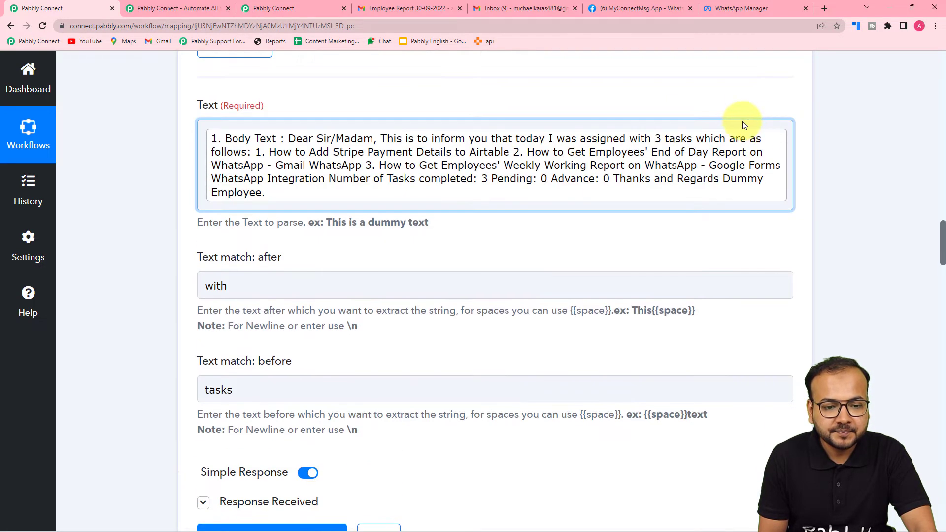
pyautogui.scroll(-2, 325, 297)
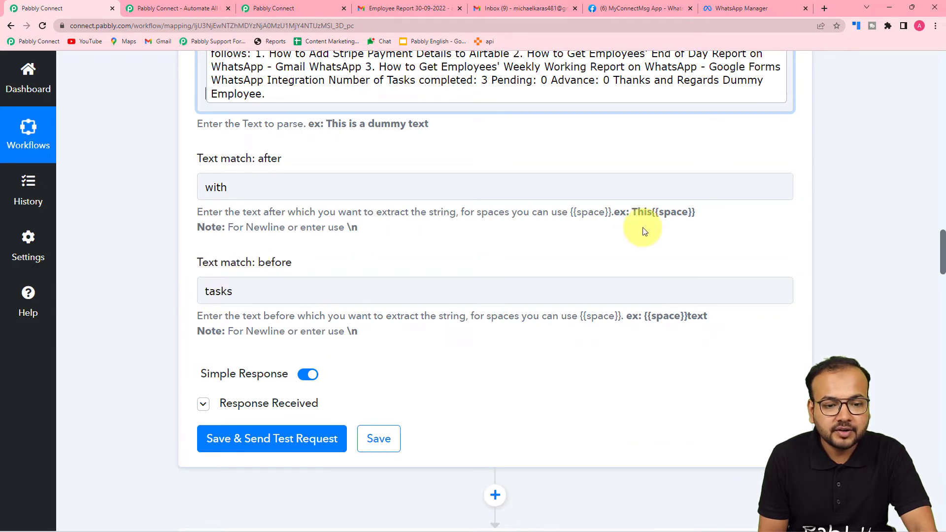
pyautogui.scroll(2, 673, 152)
pyautogui.scroll(-2, 500, 296)
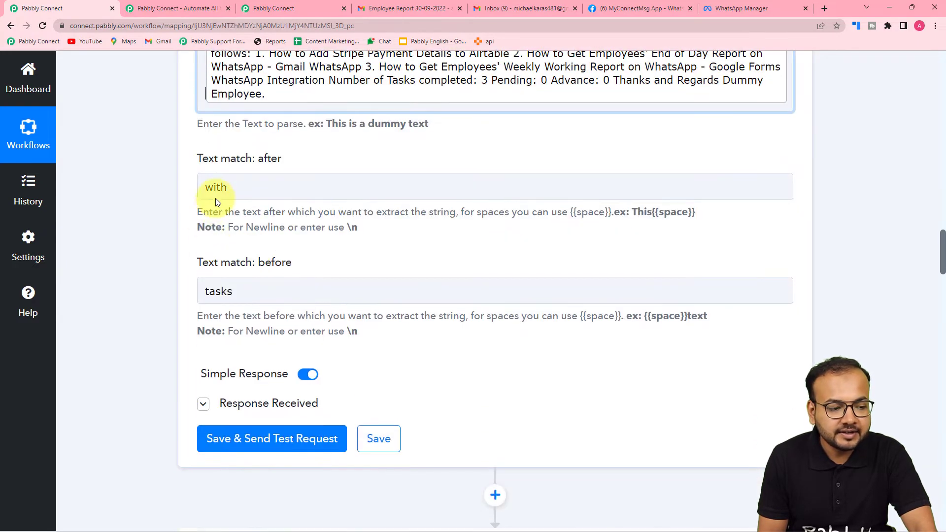
pyautogui.click(241, 282)
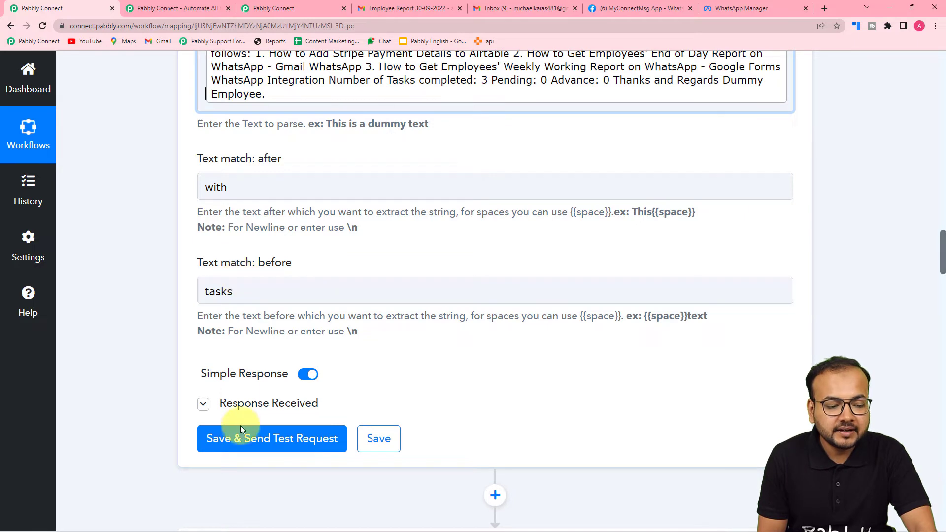
pyautogui.click(230, 434)
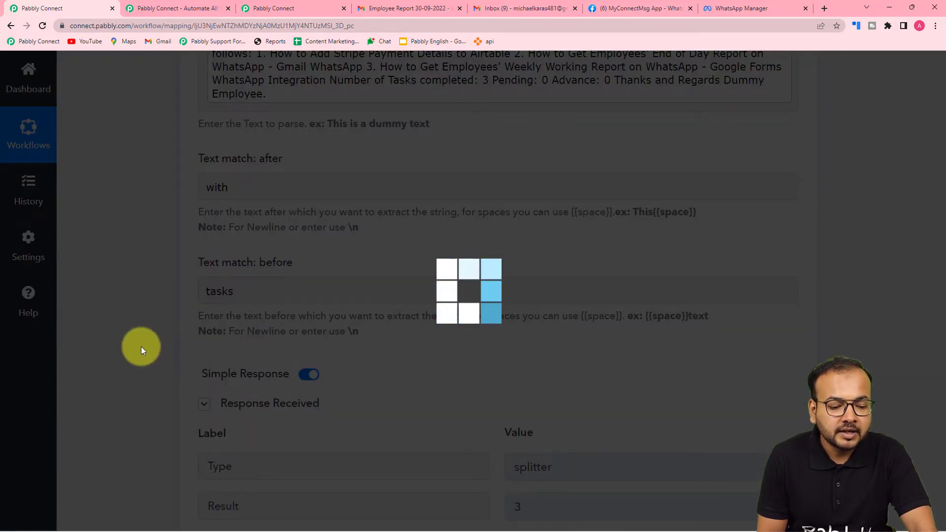
pyautogui.scroll(-4, 141, 347)
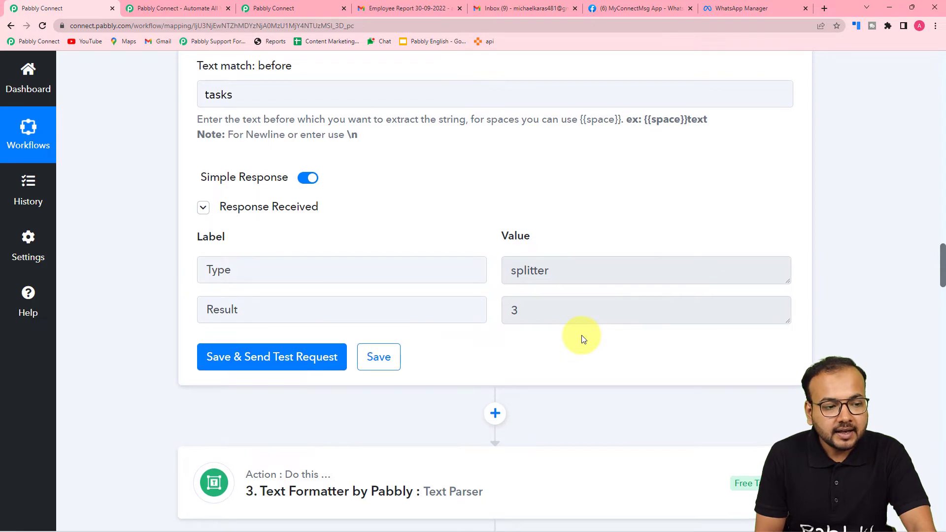
pyautogui.scroll(2, 582, 335)
pyautogui.scroll(-3, 582, 335)
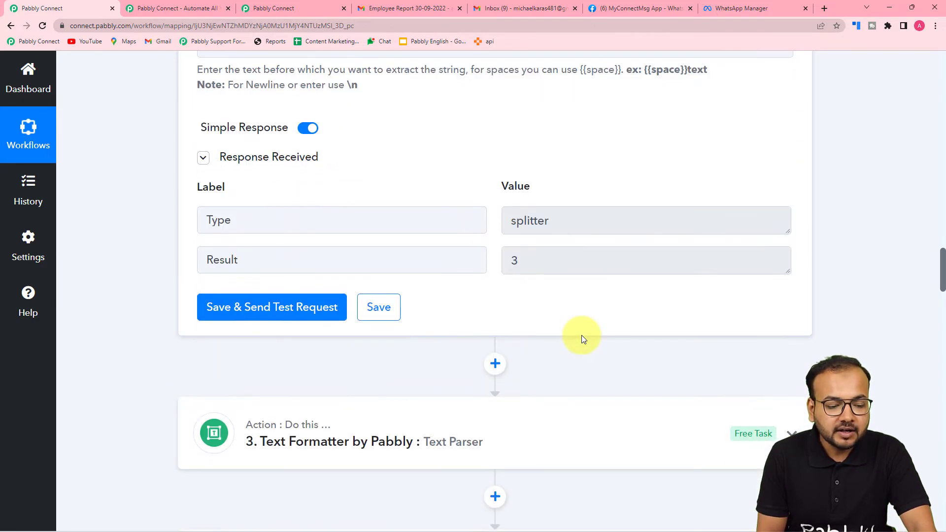
# Review the step 2 Text Formatter's setup and expand the step 3 Text Formatter in the completed workflow
pyautogui.scroll(8, 598, 271)
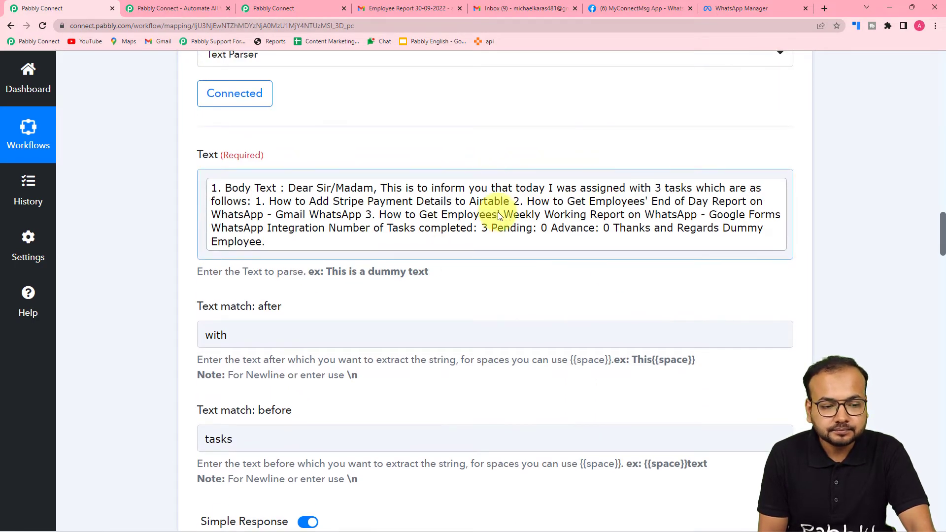
pyautogui.scroll(3, 491, 213)
pyautogui.scroll(6, 125, 267)
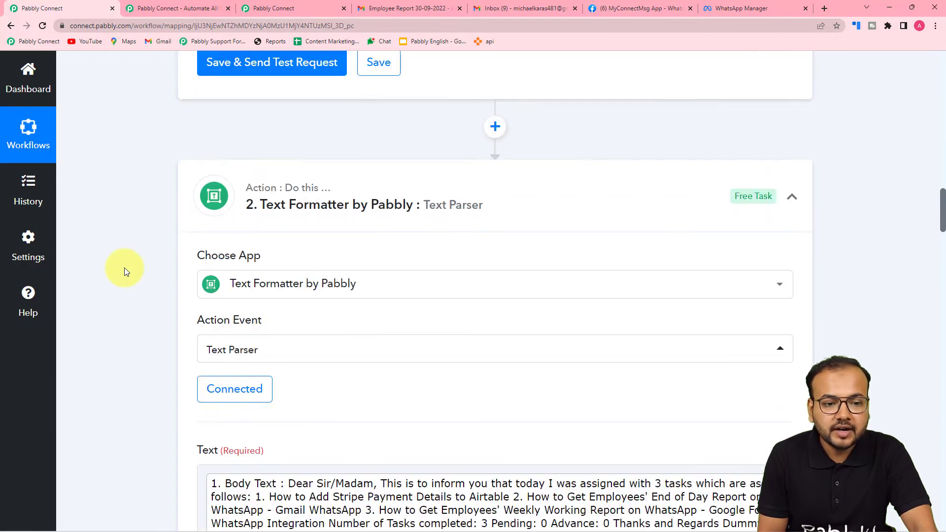
pyautogui.scroll(-4, 124, 267)
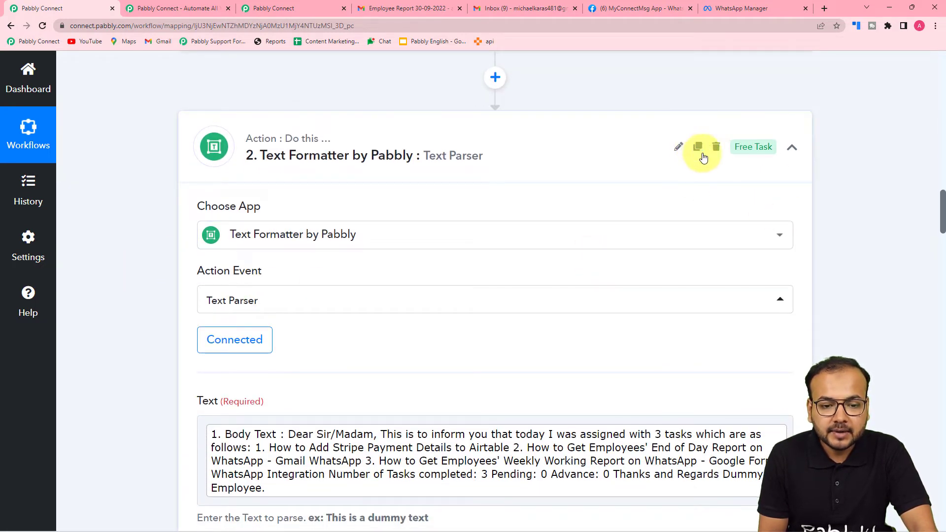
pyautogui.scroll(-6, 492, 342)
pyautogui.scroll(-12, 491, 342)
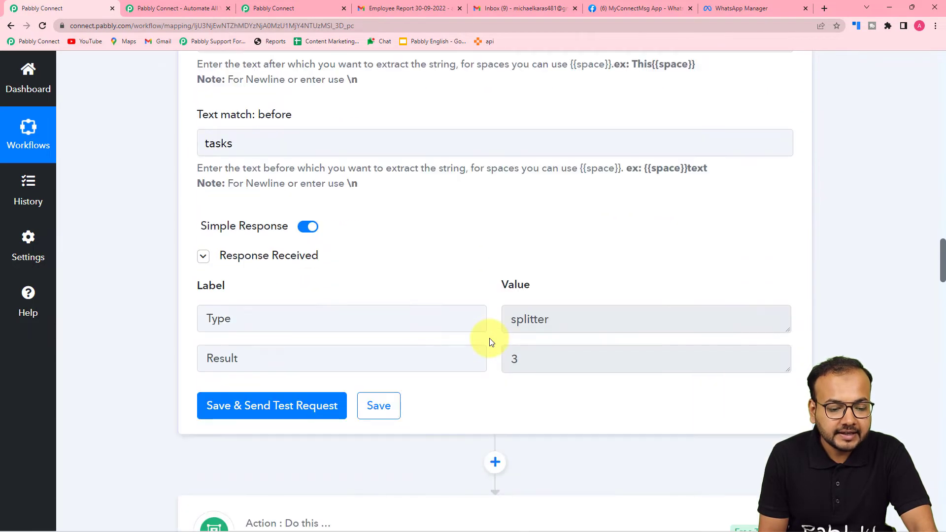
pyautogui.click(193, 212)
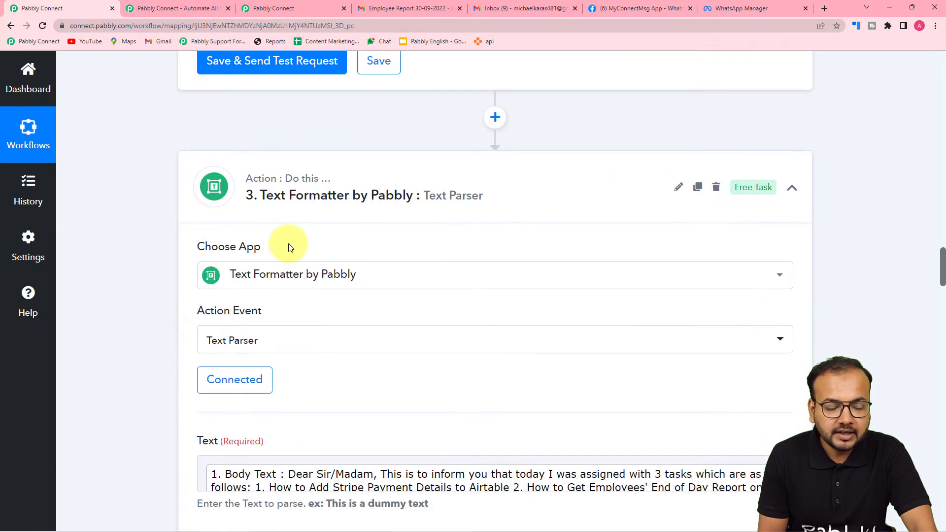
# Compare step 3's mapped Text with its "completed:" and "Pending" match values, and send the Text Parser's test request
pyautogui.scroll(-5, 131, 303)
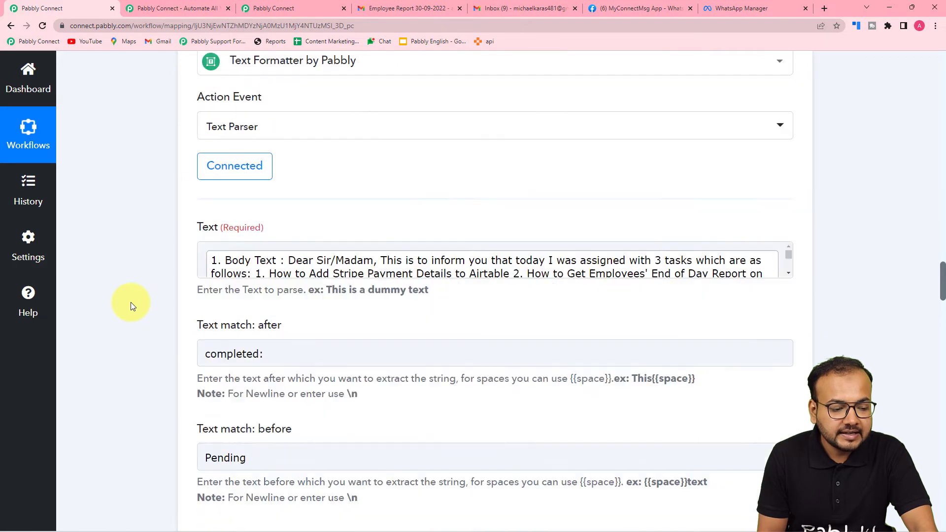
pyautogui.scroll(-1, 131, 303)
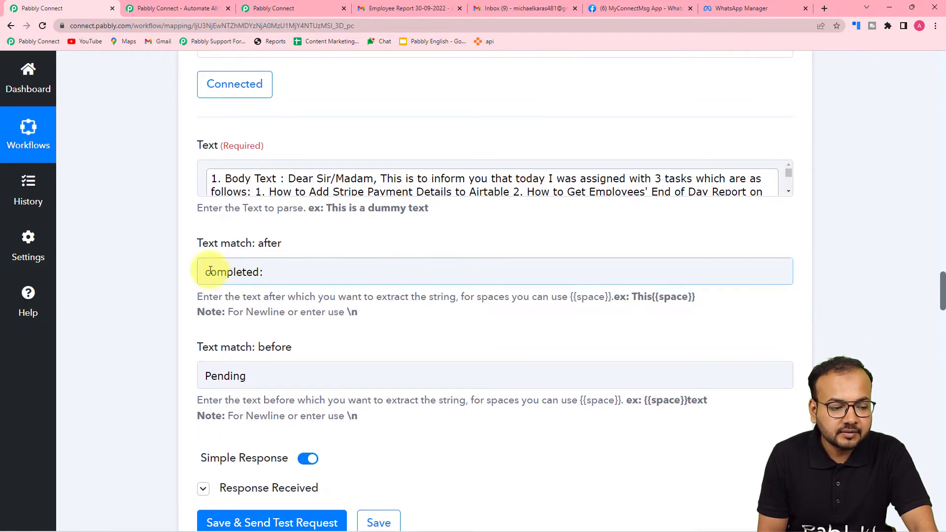
pyautogui.click(758, 193)
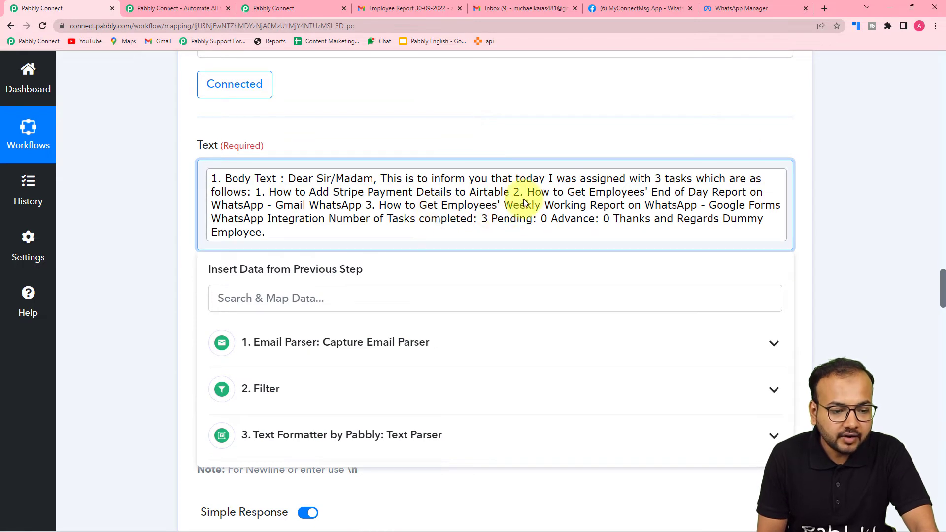
pyautogui.click(110, 288)
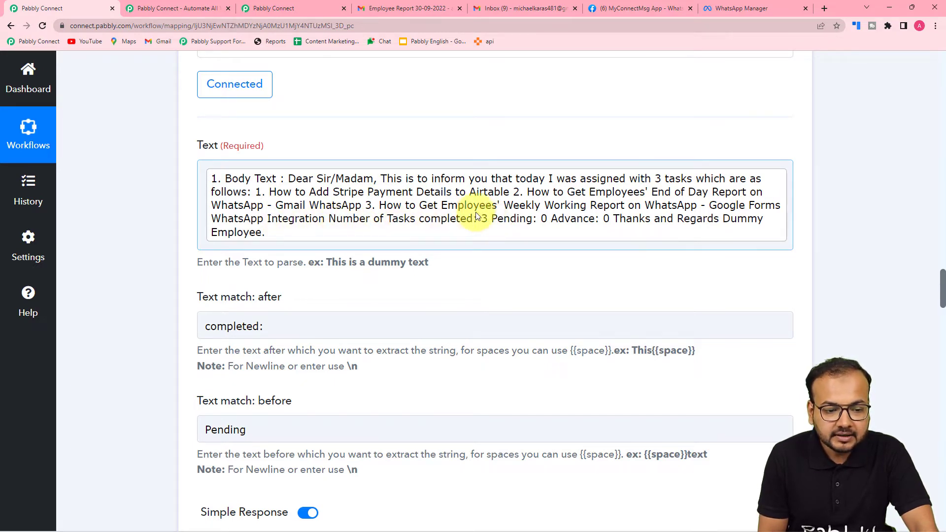
pyautogui.scroll(-1, 365, 229)
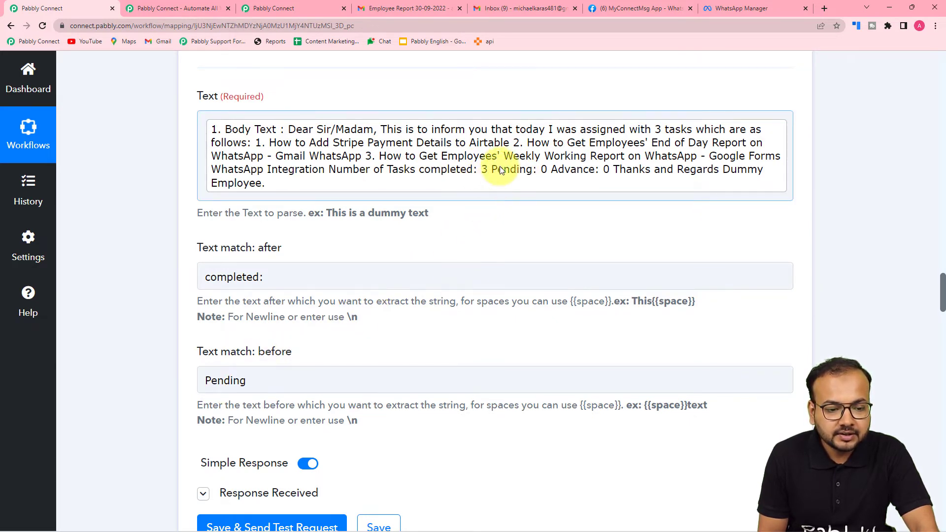
pyautogui.scroll(-4, 468, 231)
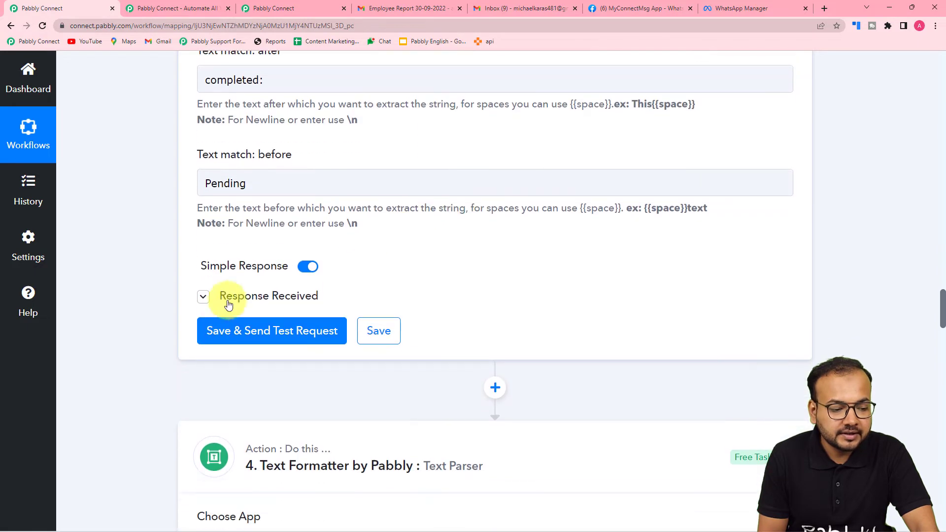
pyautogui.click(235, 332)
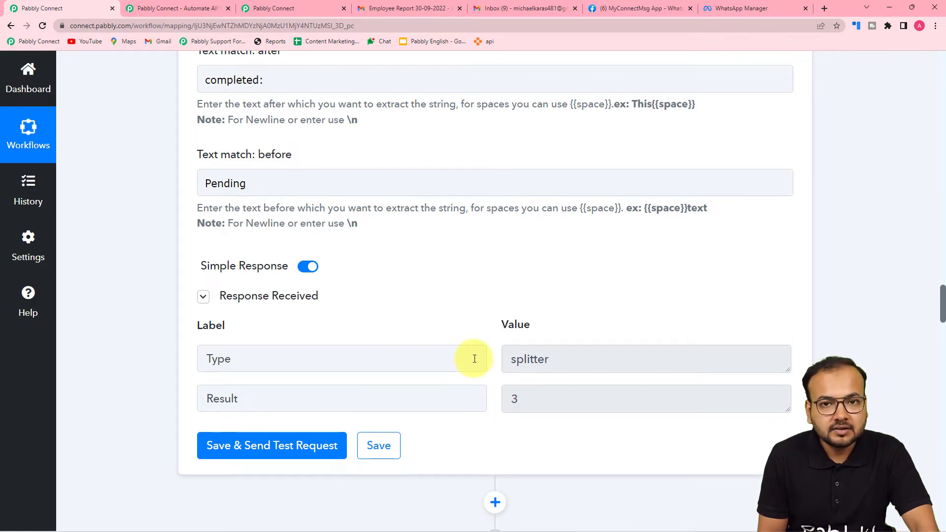
# Examine the step 4 Text Parser's mapped Text and its "Regards" and "." match values, comparing its setup with step 3
pyautogui.scroll(-5, 489, 363)
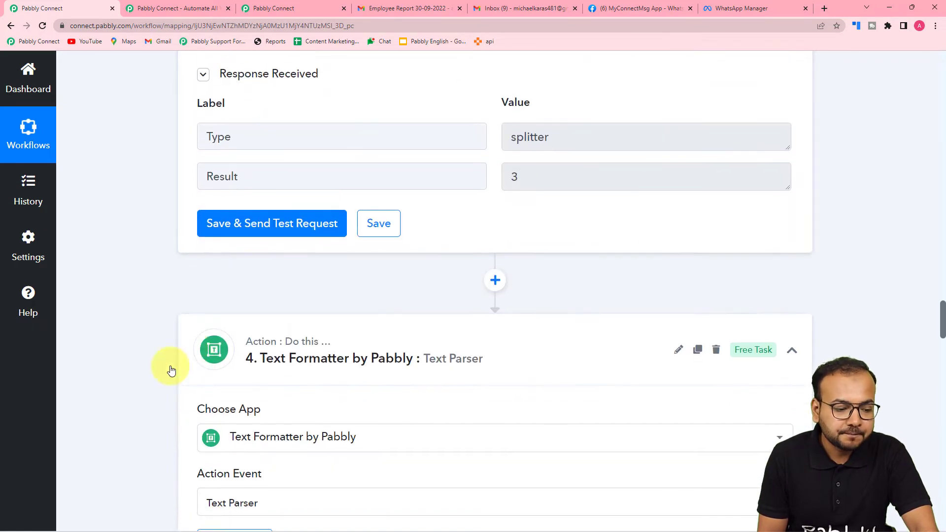
pyautogui.scroll(-2, 169, 359)
pyautogui.scroll(4, 714, 317)
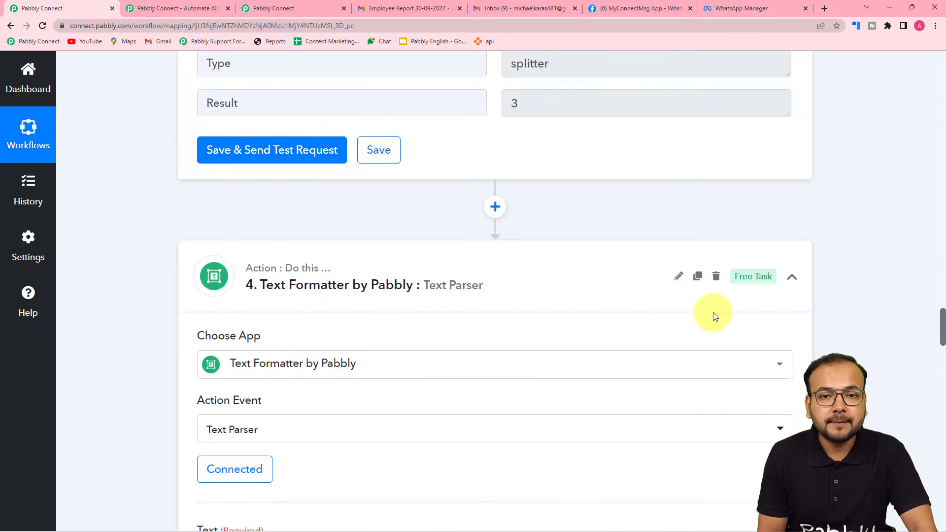
pyautogui.scroll(12, 717, 317)
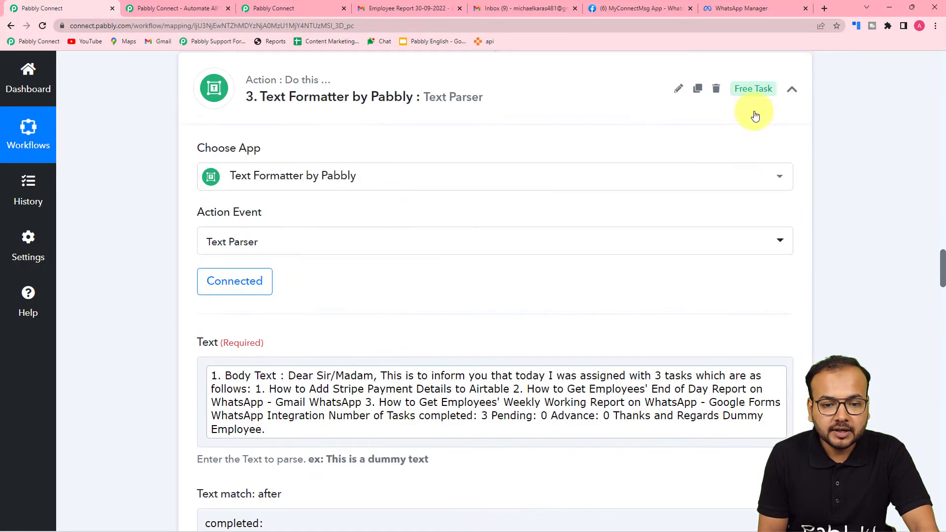
pyautogui.scroll(-15, 673, 315)
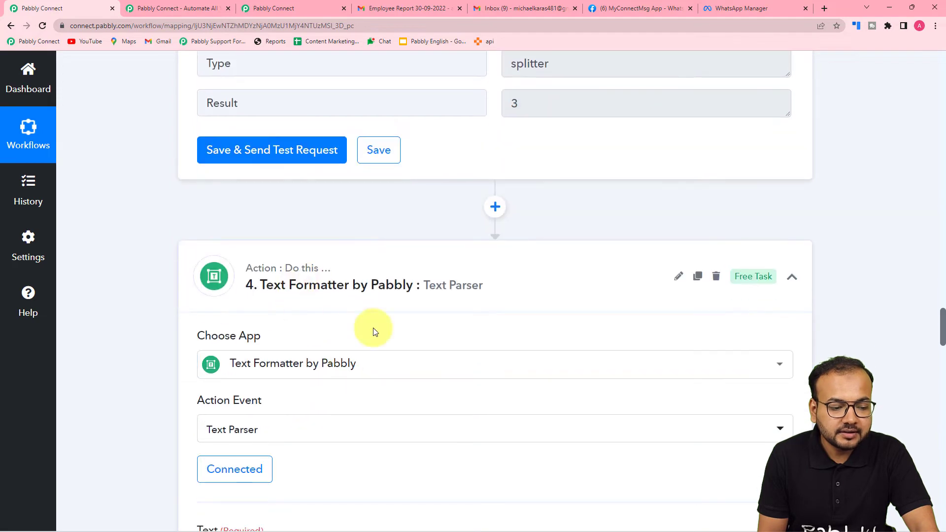
pyautogui.scroll(-3, 183, 317)
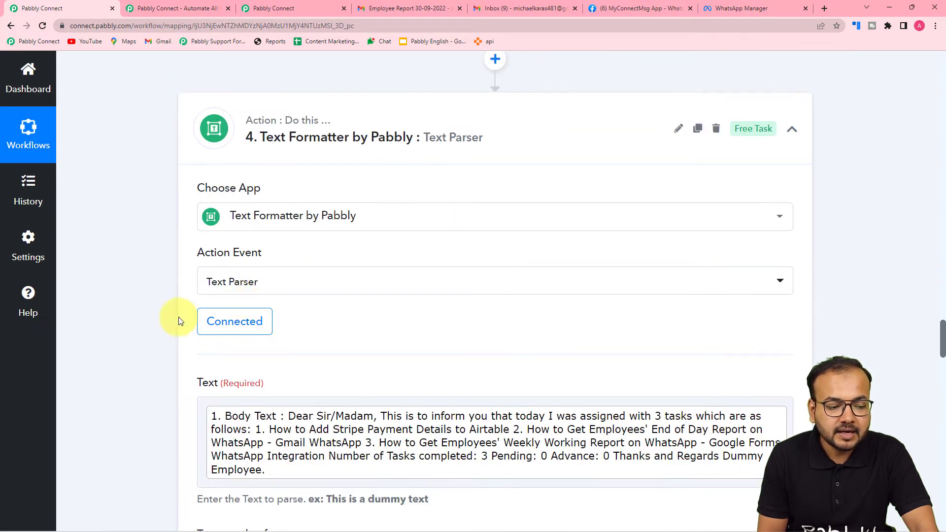
pyautogui.scroll(-3, 178, 320)
pyautogui.scroll(-1, 176, 317)
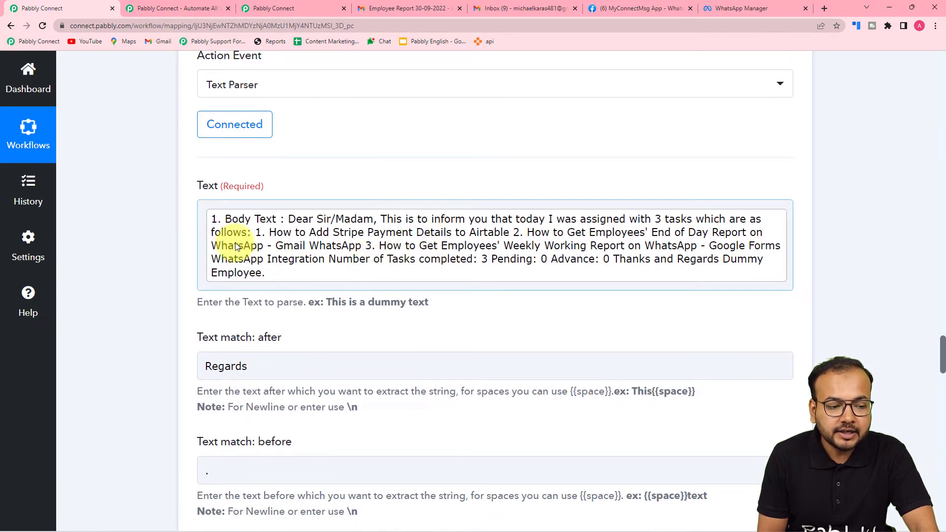
pyautogui.scroll(-2, 335, 251)
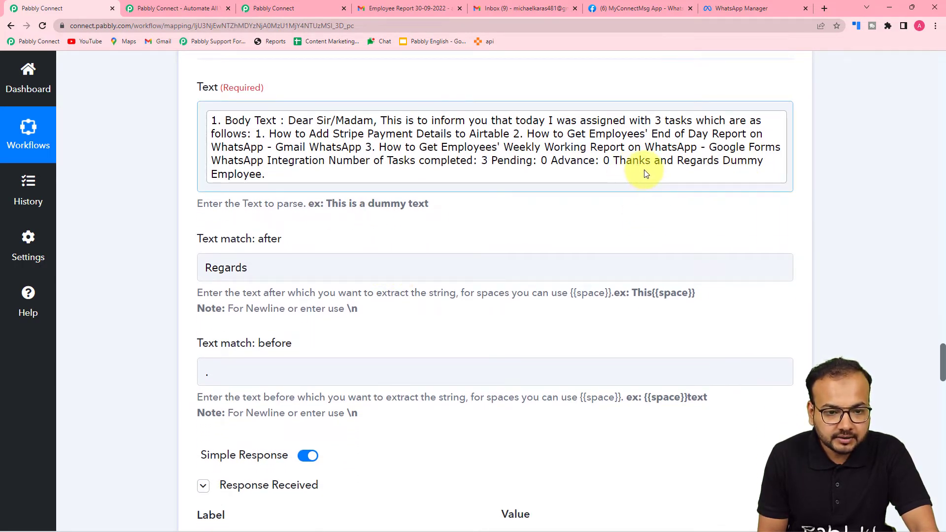
# Check the sign-off in the Gmail employee report, and compare it with the step 4 Text Parser's response in Pabbly Connect
pyautogui.click(409, 8)
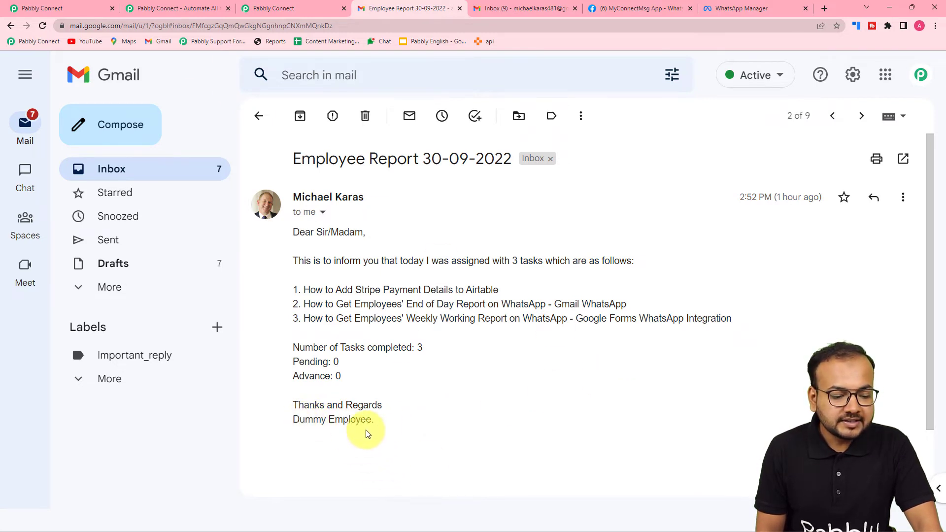
pyautogui.click(15, 8)
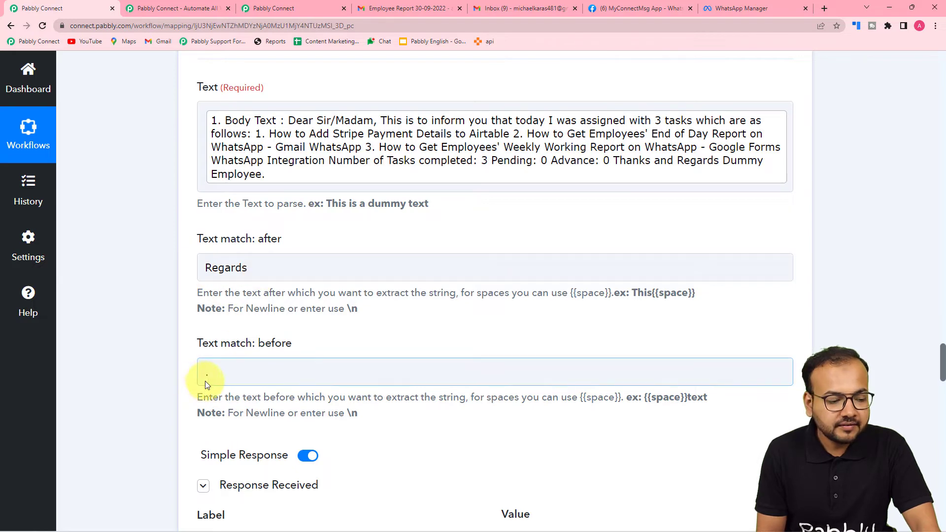
pyautogui.scroll(-3, 249, 374)
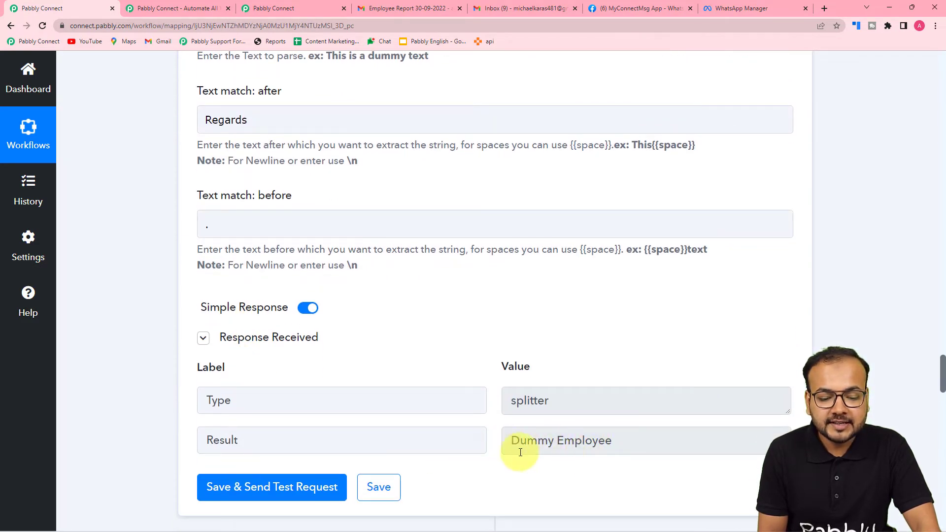
# Examine the completed workflow's WhatsApp Cloud API step, including its Send Template Message event and template selection
pyautogui.scroll(-4, 567, 454)
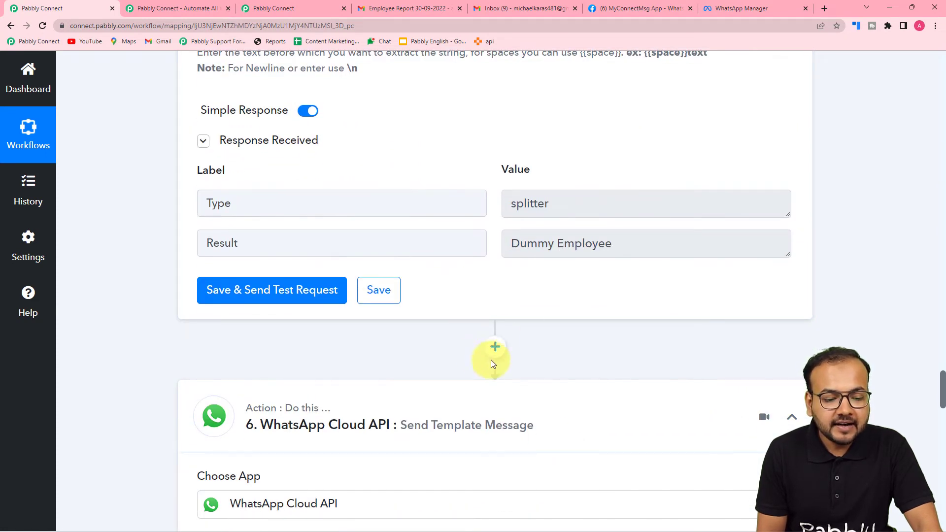
pyautogui.scroll(-1, 393, 358)
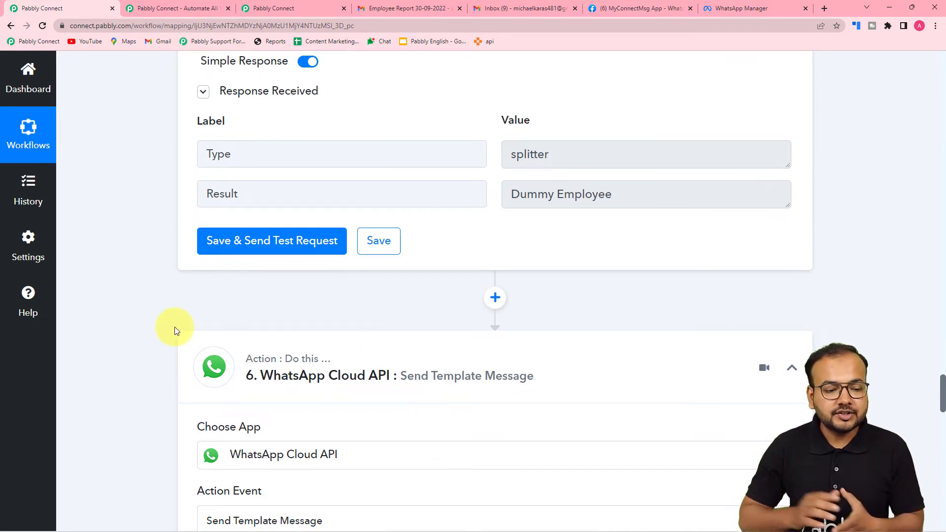
pyautogui.scroll(-3, 176, 327)
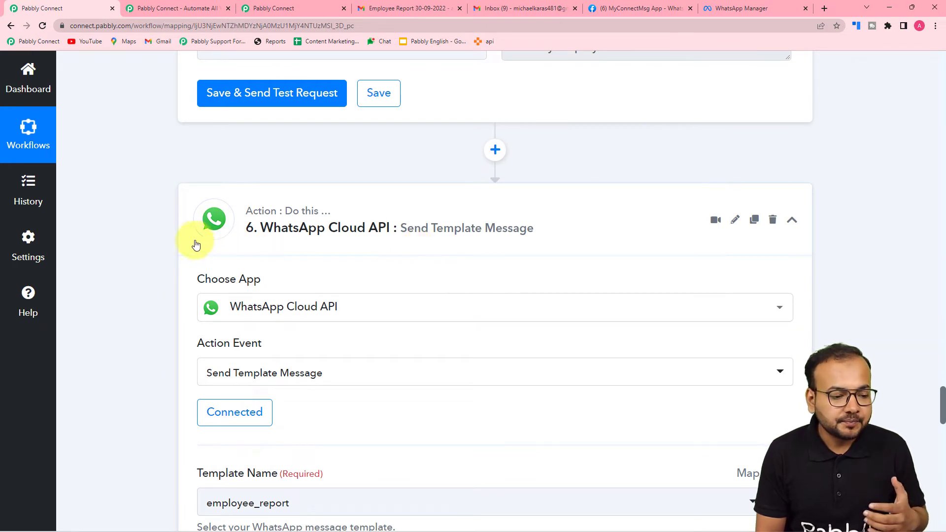
pyautogui.scroll(-1, 158, 241)
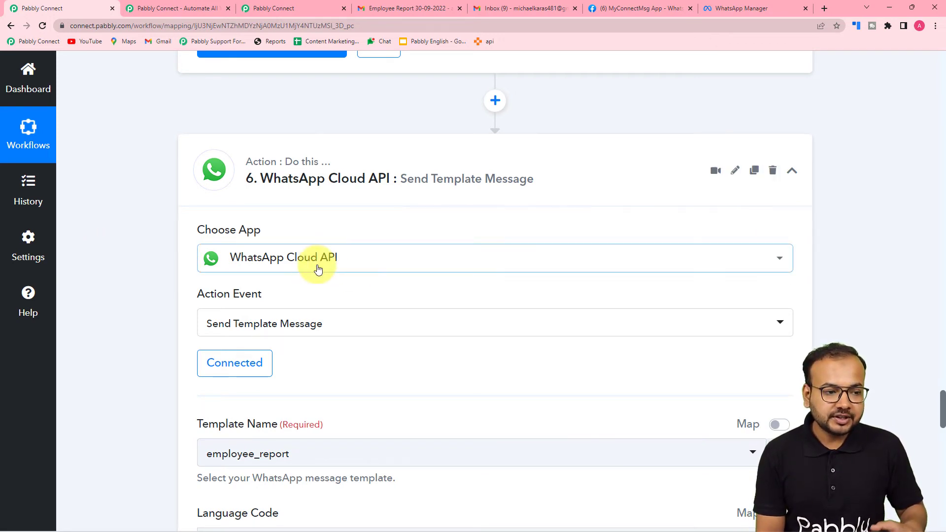
# Switch to the workflow being built and add a new action step after the Text Parser
pyautogui.click(277, 6)
pyautogui.scroll(-8, 249, 308)
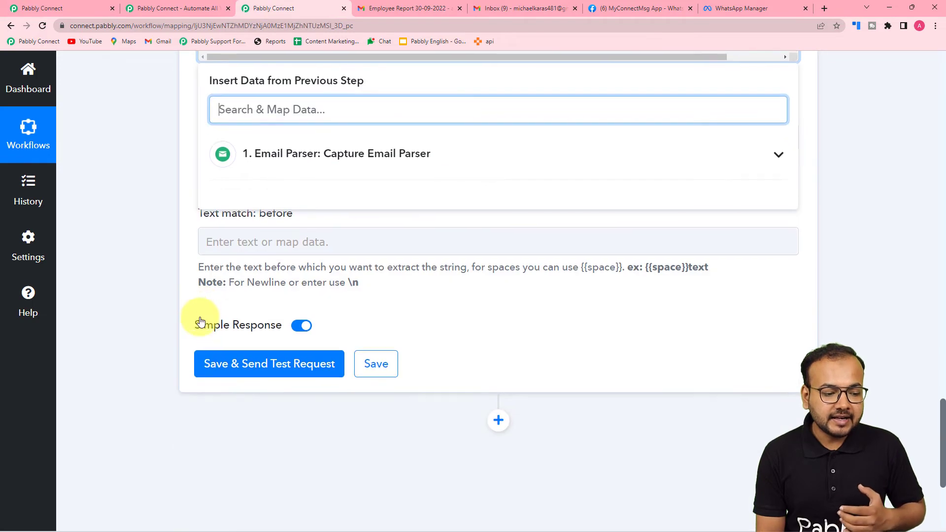
pyautogui.click(499, 188)
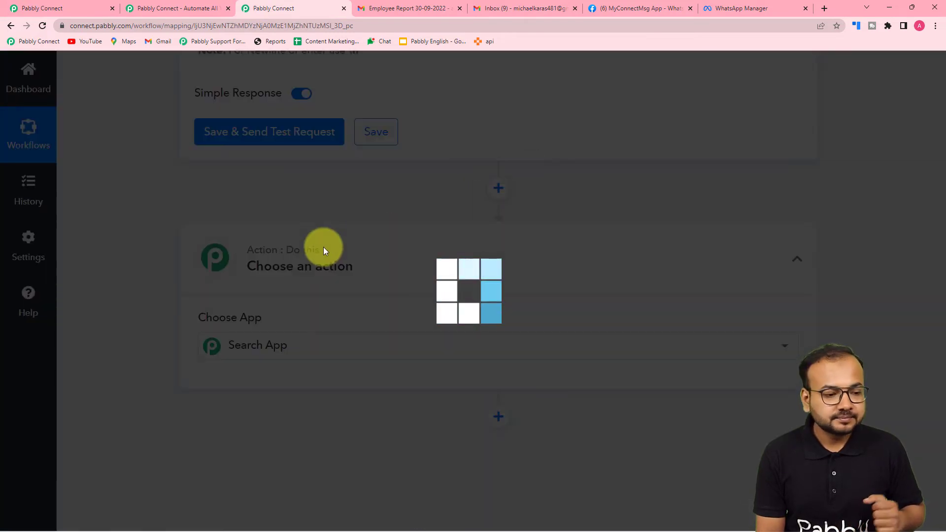
# Choose WhatsApp Cloud API as the app for the new action step
pyautogui.write('what')
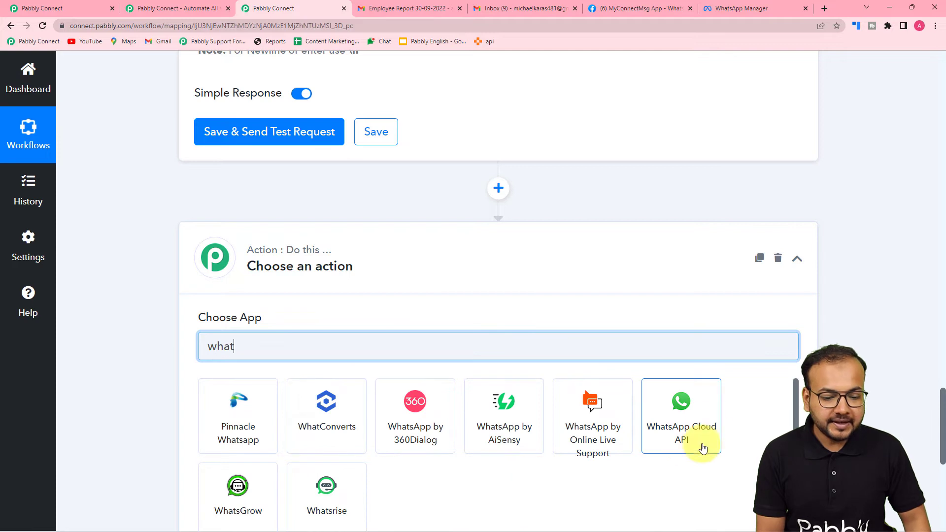
pyautogui.click(703, 448)
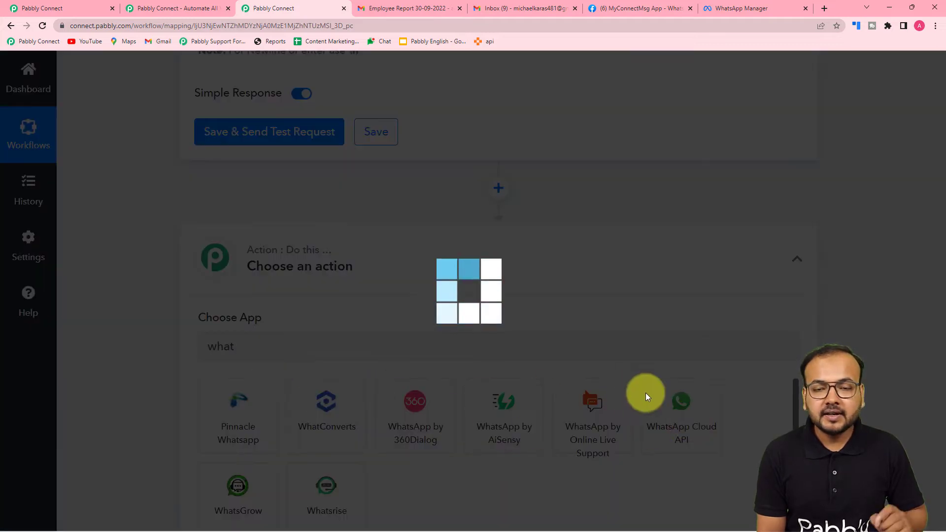
pyautogui.scroll(-2, 271, 340)
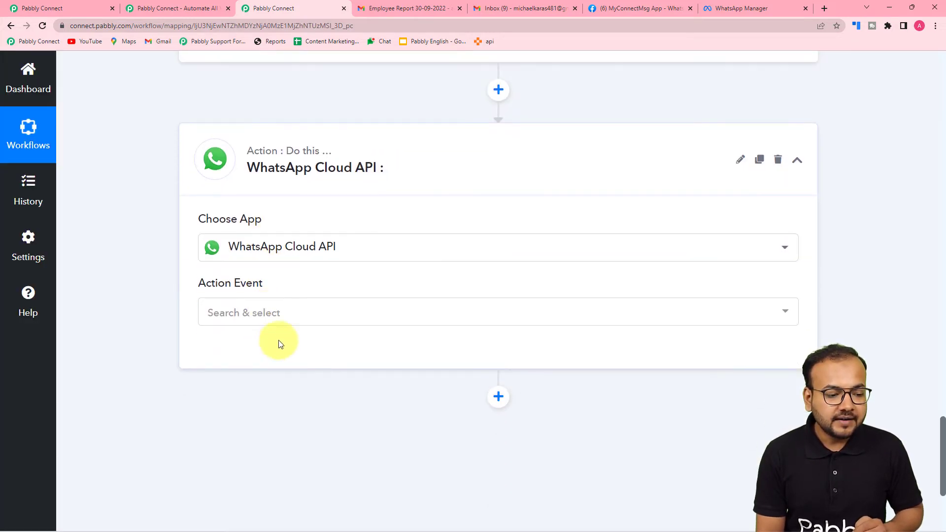
# Set the WhatsApp Cloud API step's action event to Send Template Message, checking it against the completed workflow
pyautogui.click(255, 314)
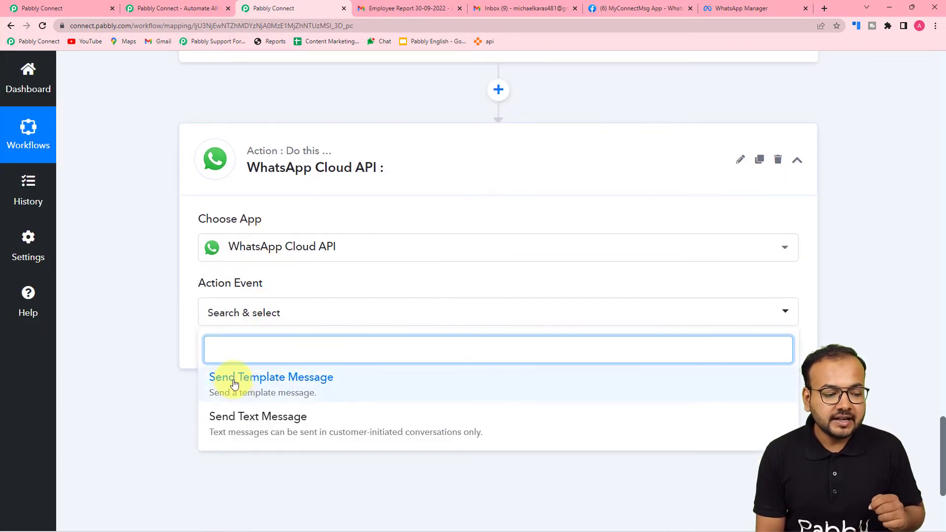
pyautogui.click(93, 12)
pyautogui.scroll(-1, 153, 316)
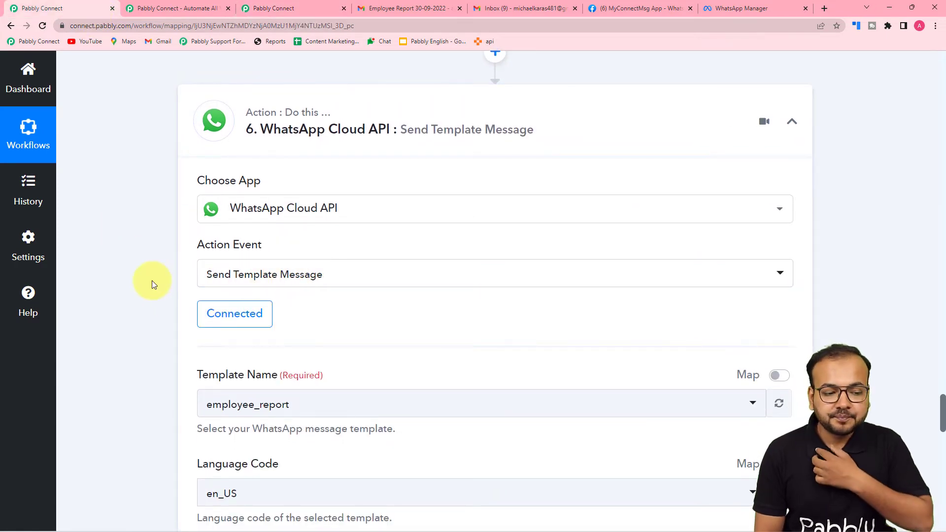
pyautogui.scroll(-2, 153, 283)
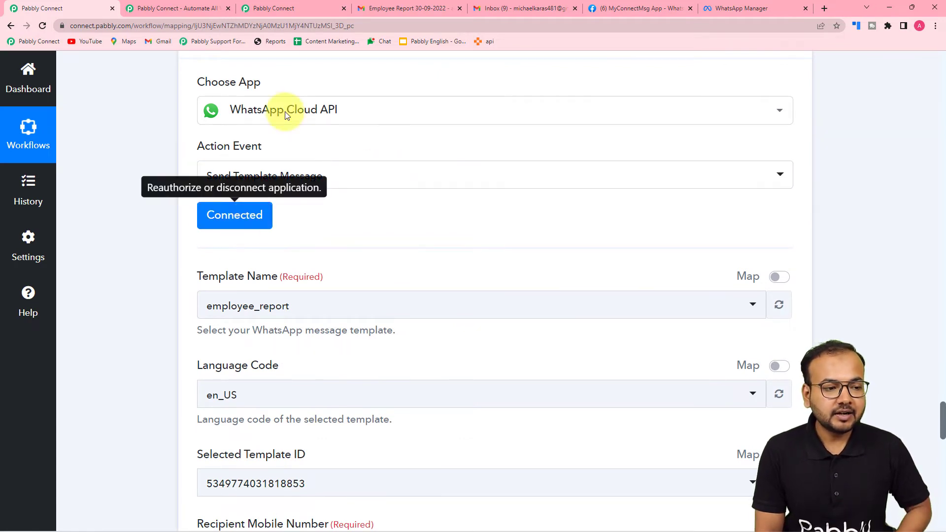
pyautogui.click(283, 8)
pyautogui.click(256, 301)
pyautogui.click(144, 300)
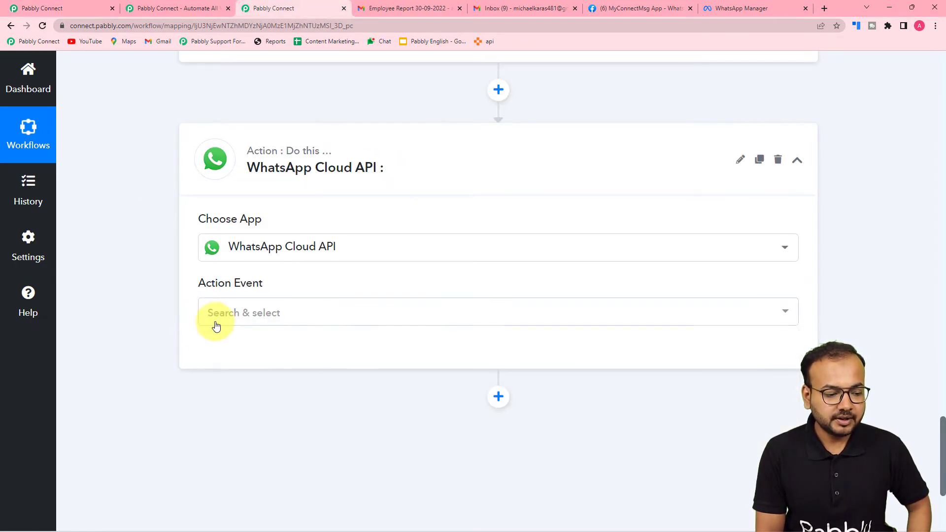
pyautogui.click(215, 325)
pyautogui.click(240, 403)
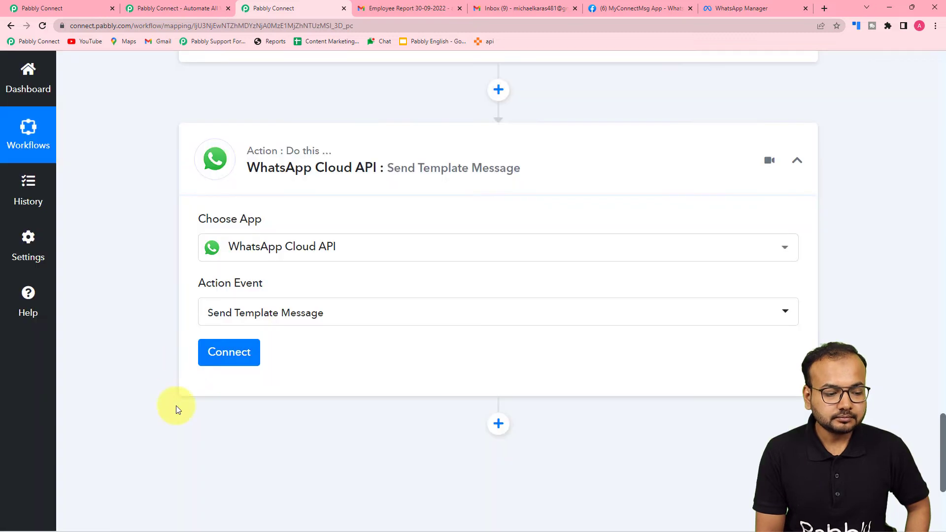
# Start a new WhatsApp Cloud API connection and review its Token, Phone Number ID and WhatsApp Business Account ID fields
pyautogui.click(225, 354)
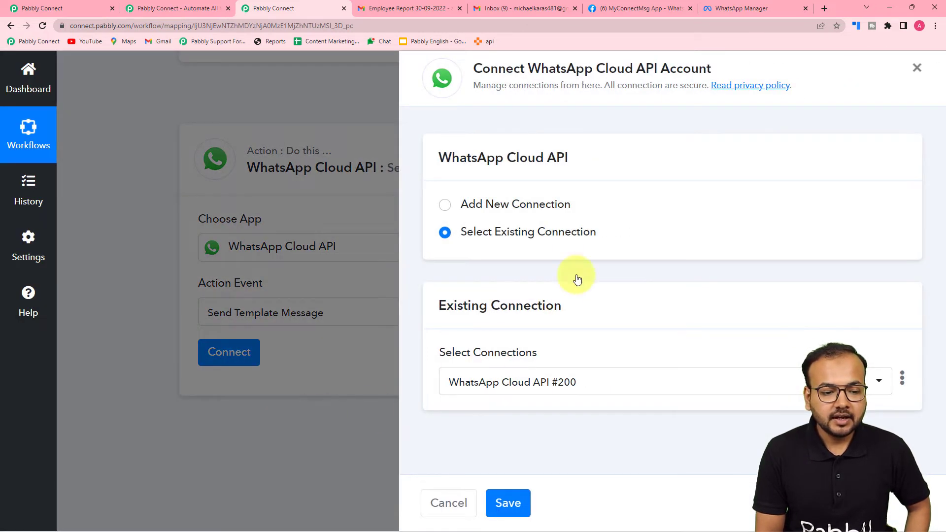
pyautogui.click(447, 210)
pyautogui.scroll(-2, 570, 297)
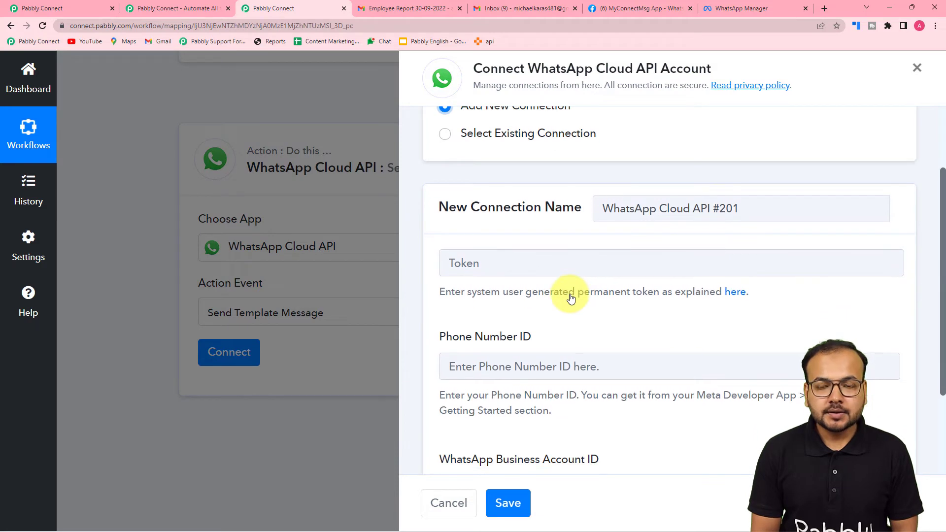
pyautogui.scroll(-2, 571, 298)
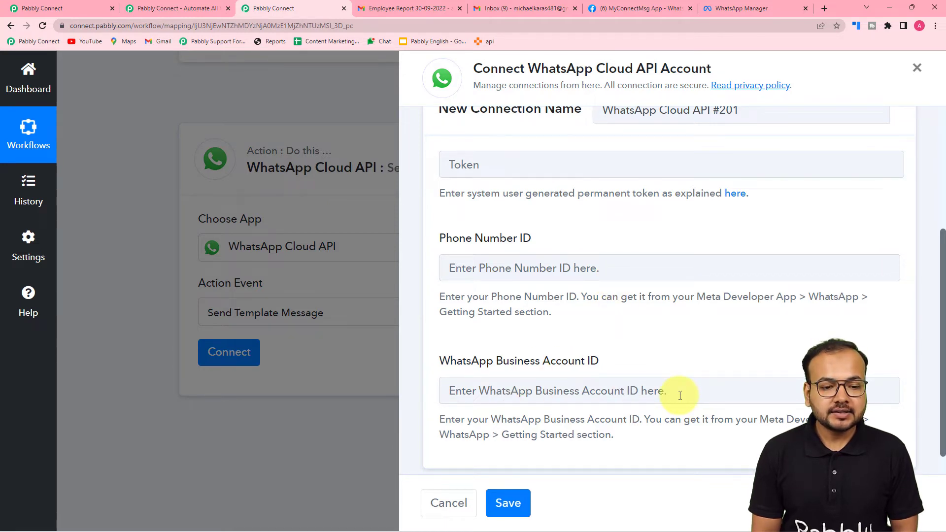
pyautogui.scroll(4, 680, 395)
pyautogui.scroll(-5, 626, 350)
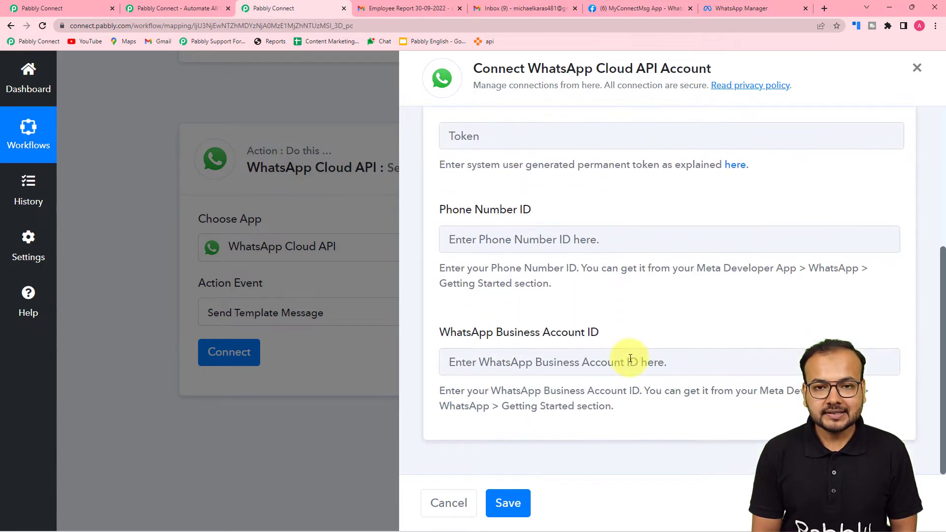
pyautogui.scroll(3, 630, 358)
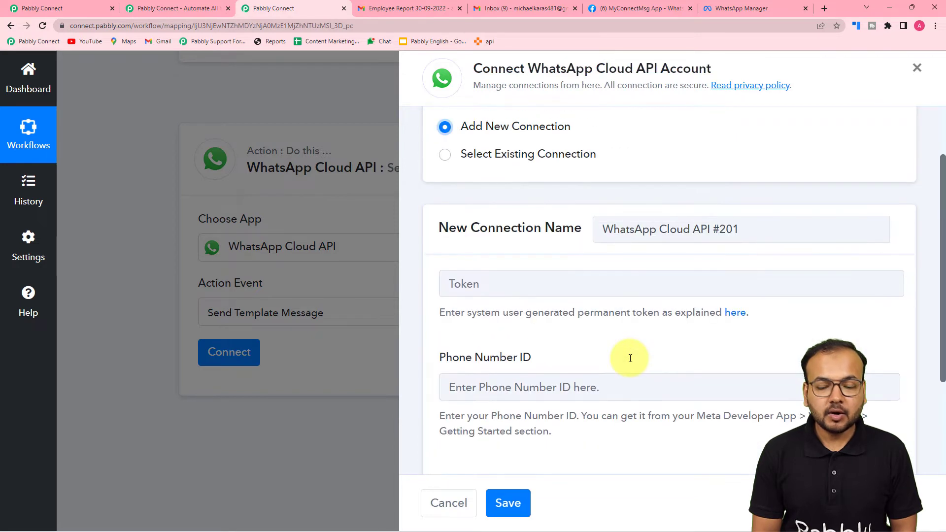
# Open the linked permanent-token help thread and examine its WhatsApp Cloud API setup videos, webhook instructions and frequently asked questions
pyautogui.click(736, 315)
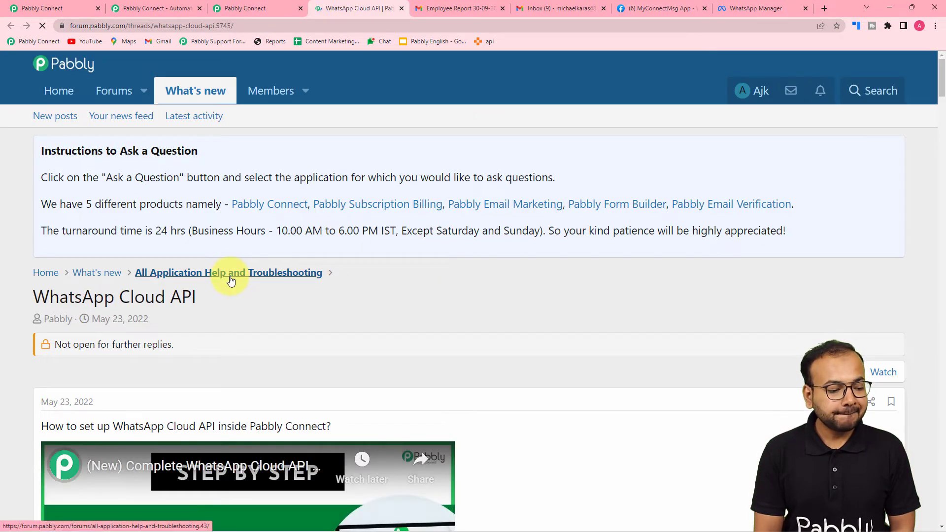
pyautogui.scroll(-5, 230, 276)
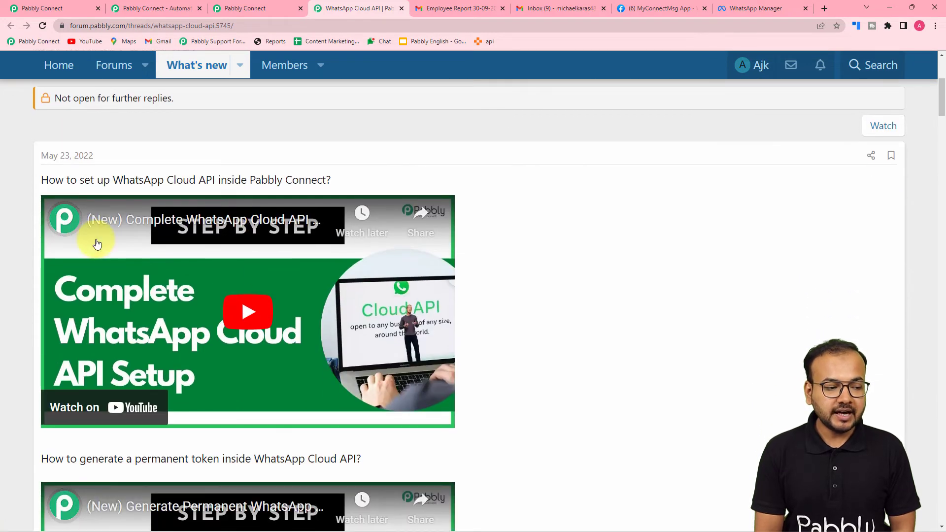
pyautogui.scroll(-1, 22, 203)
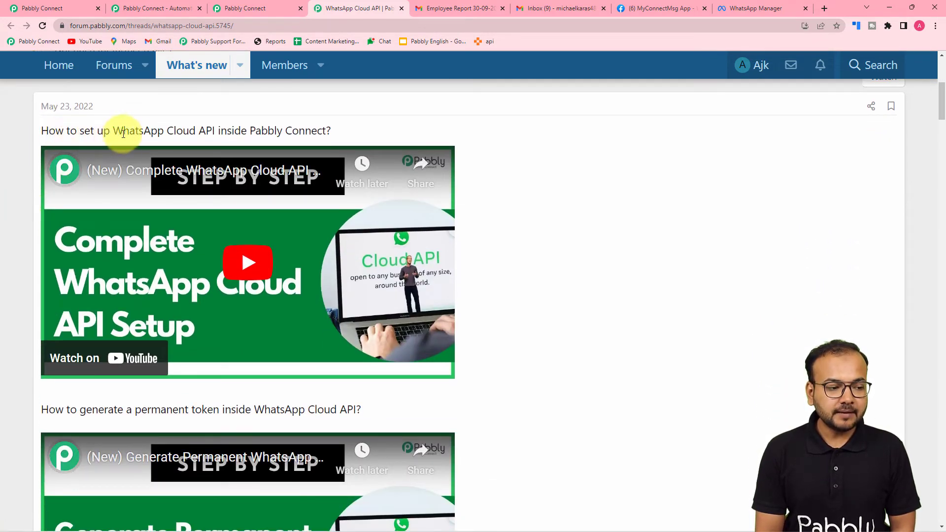
pyautogui.scroll(-5, 248, 250)
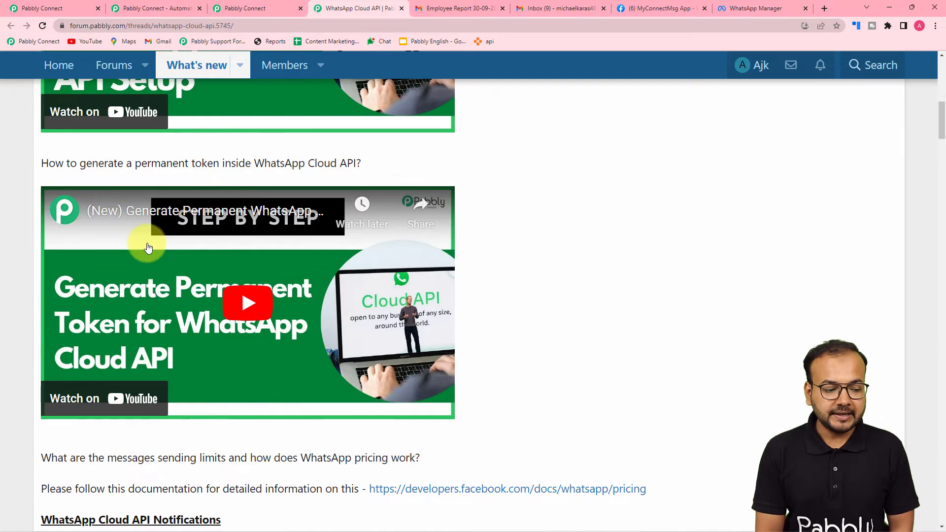
pyautogui.scroll(-2, 140, 250)
pyautogui.scroll(-3, 140, 250)
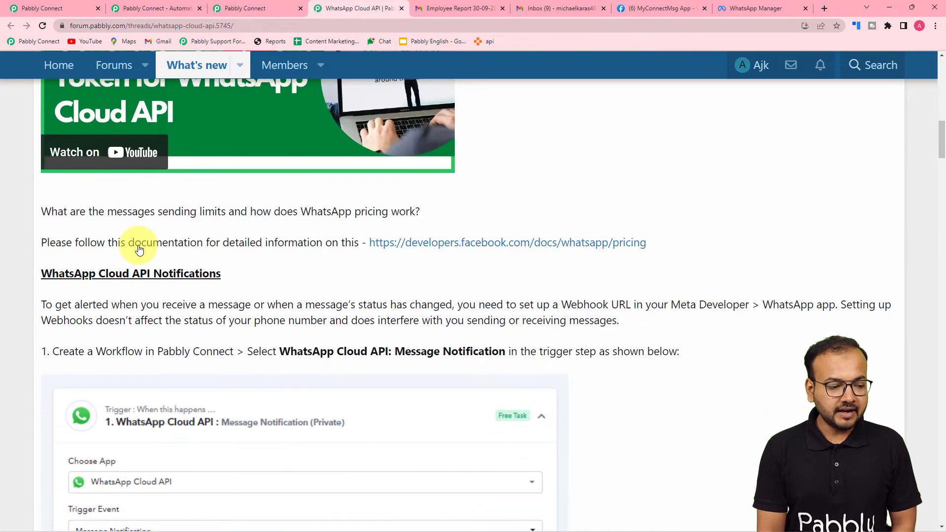
pyautogui.scroll(-5, 167, 307)
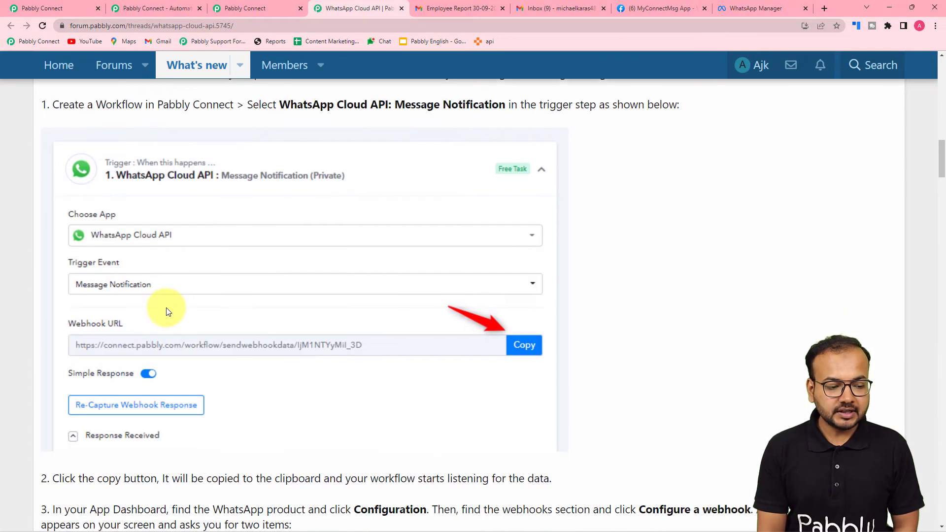
pyautogui.scroll(-13, 167, 308)
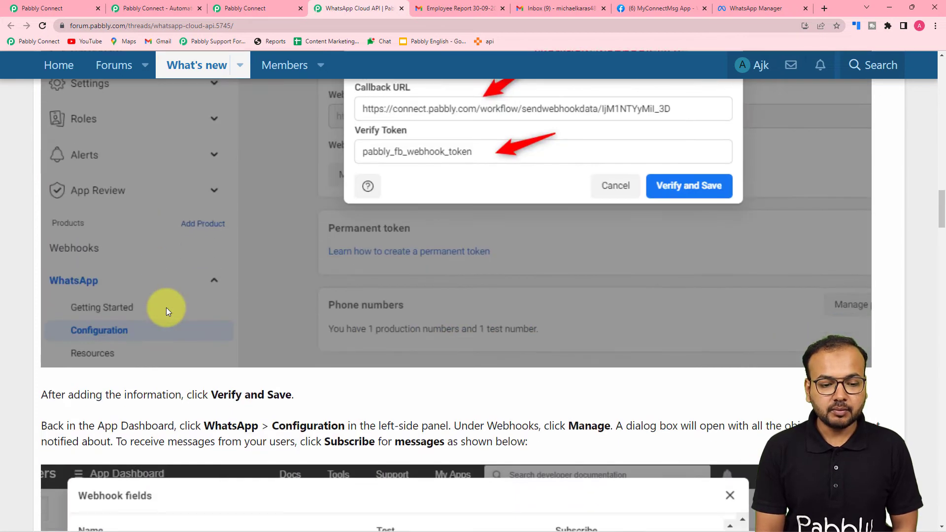
pyautogui.scroll(-6, 166, 307)
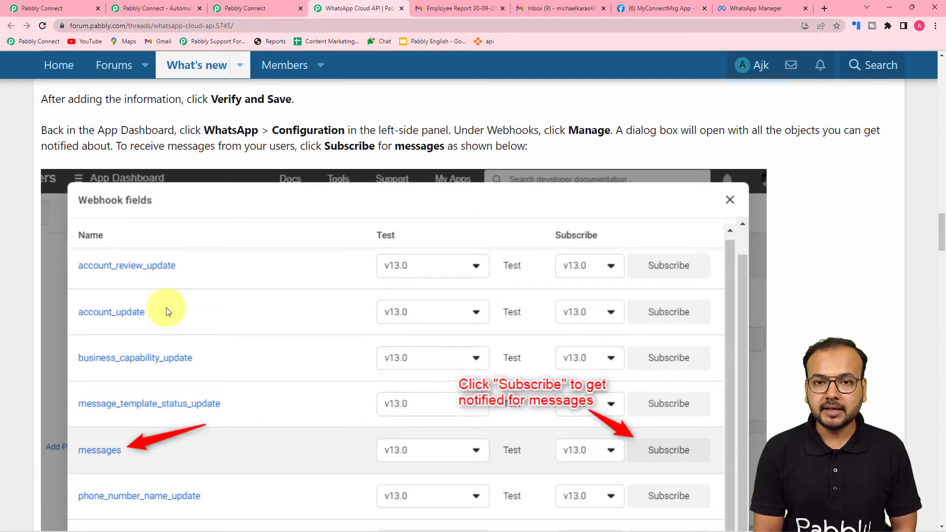
pyautogui.scroll(-6, 166, 307)
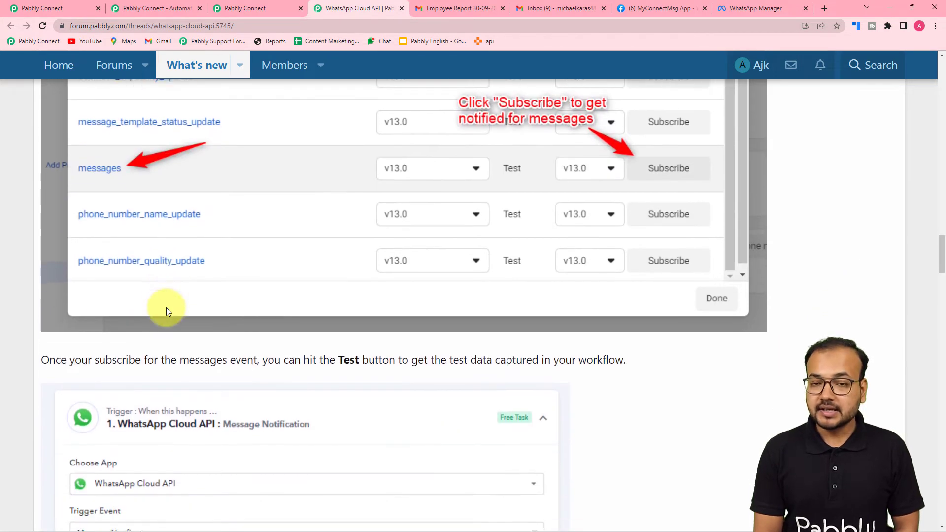
pyautogui.scroll(-2, 167, 307)
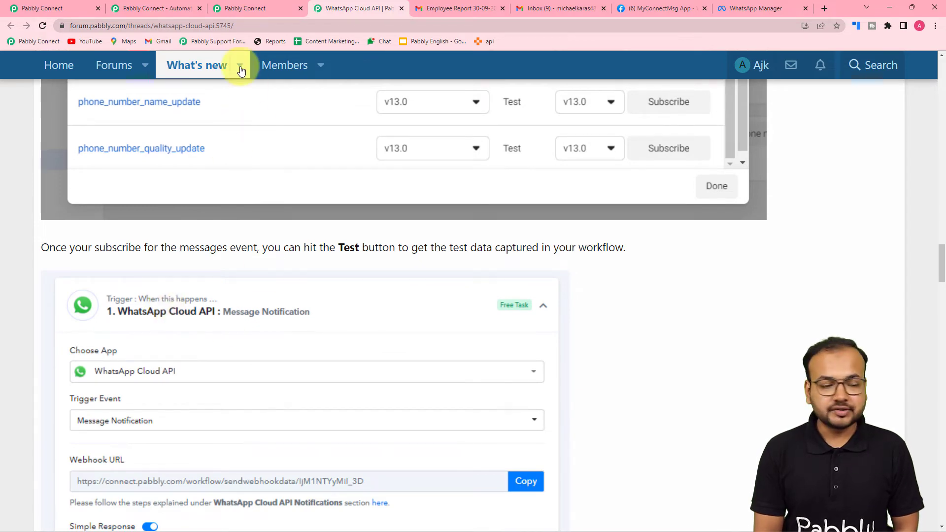
pyautogui.scroll(-17, 202, 301)
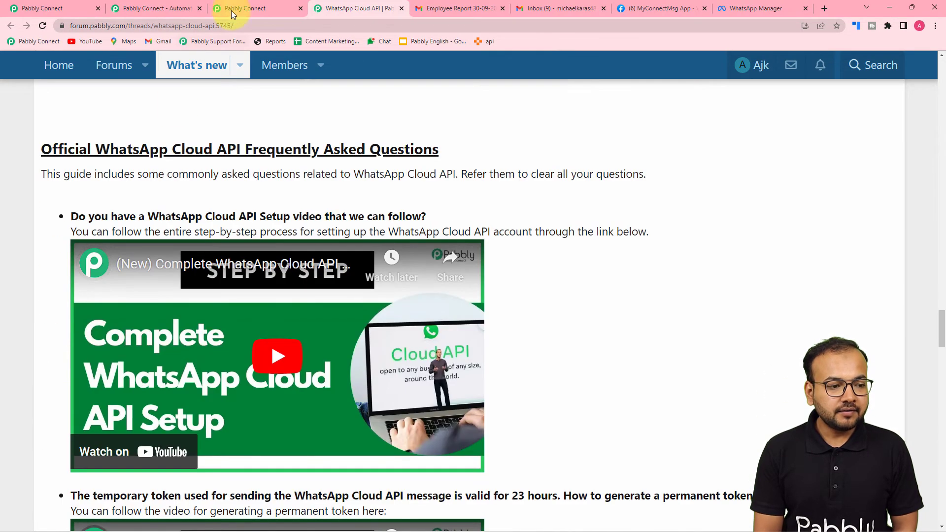
# Switch to Meta for Developers and examine the MyConnectMsg App's WhatsApp Getting Started page for the access token and IDs
pyautogui.click(245, 9)
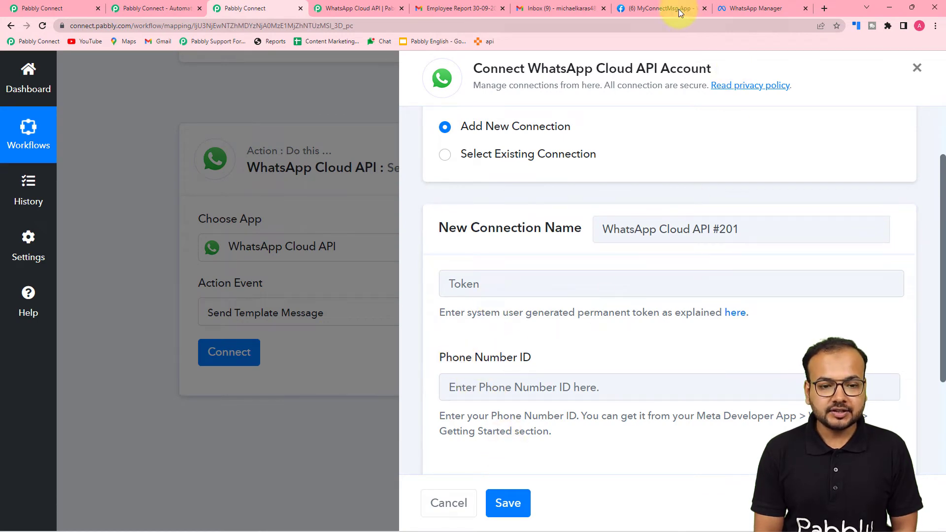
pyautogui.click(661, 7)
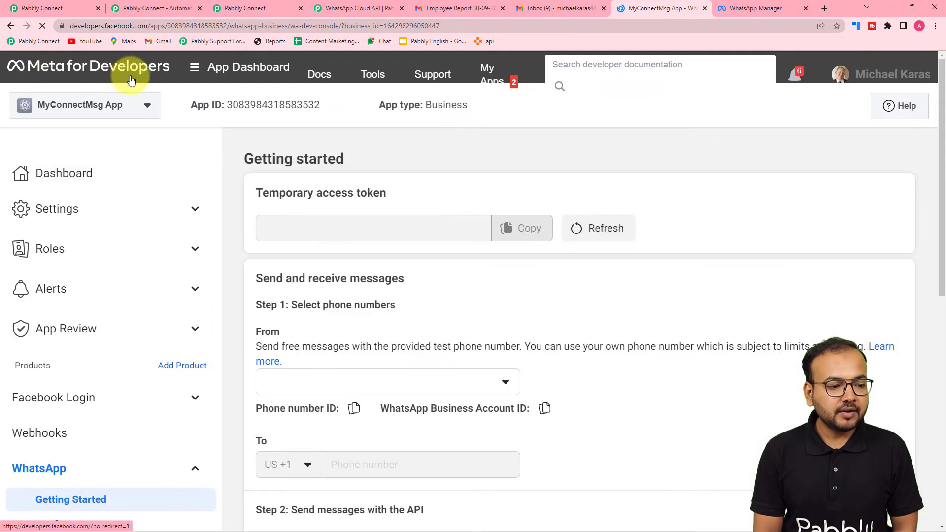
pyautogui.scroll(-1, 193, 250)
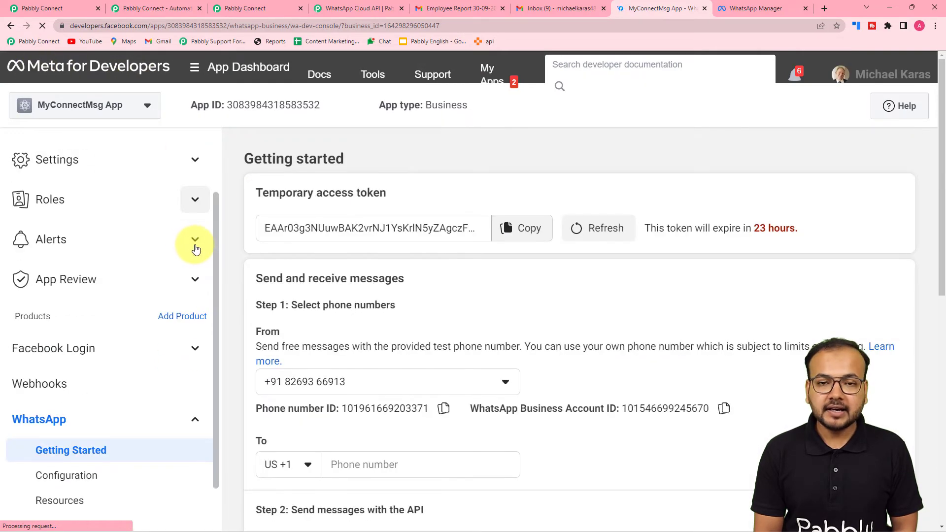
pyautogui.scroll(-1, 45, 368)
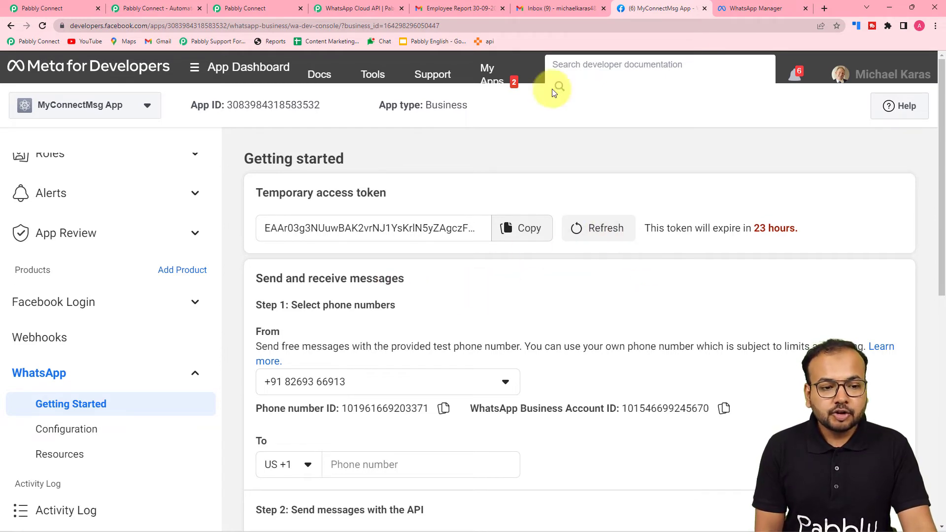
# Check the forum's guidance on generating a permanent token, and return to the new WhatsApp Cloud API connection form in Pabbly Connect
pyautogui.click(327, 7)
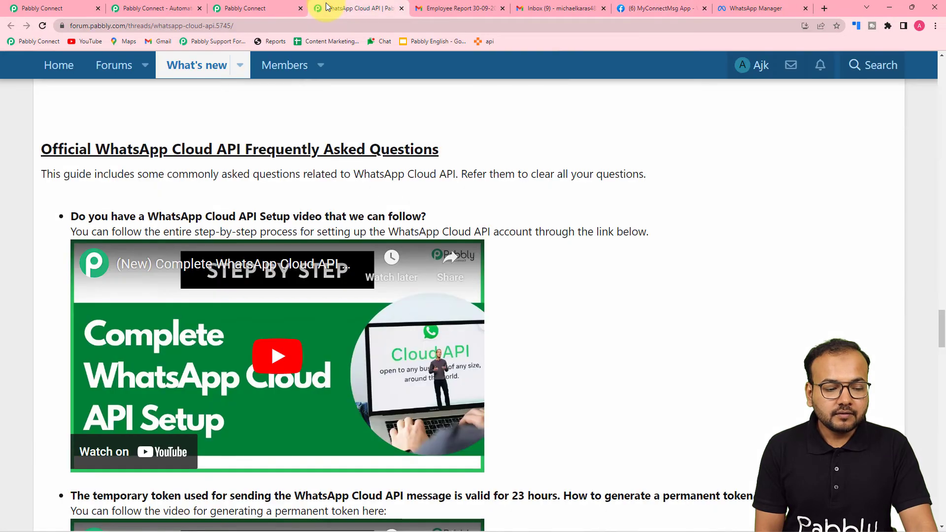
pyautogui.scroll(-8, 300, 188)
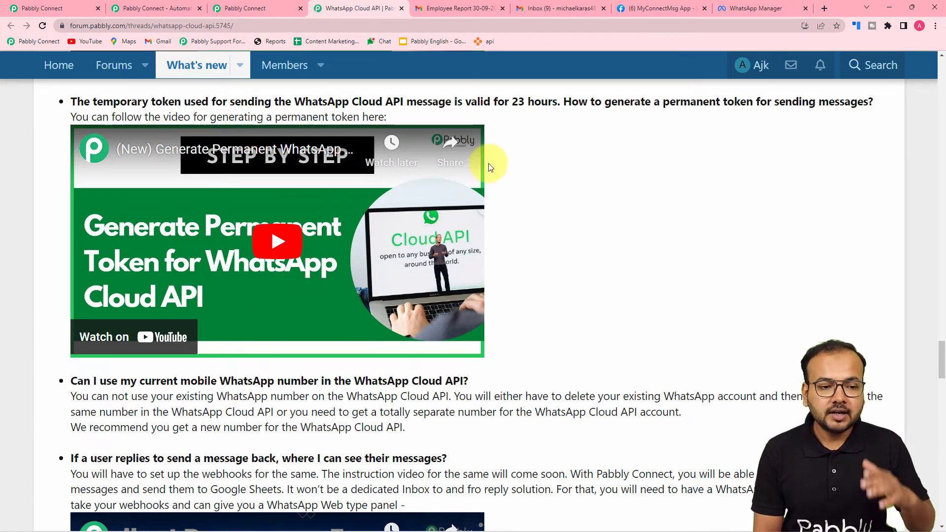
pyautogui.click(259, 16)
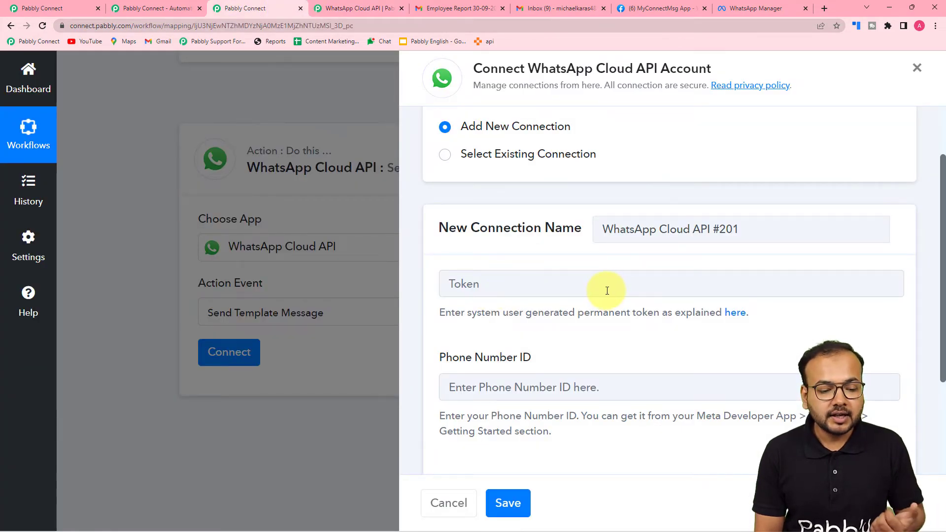
pyautogui.scroll(-1, 604, 292)
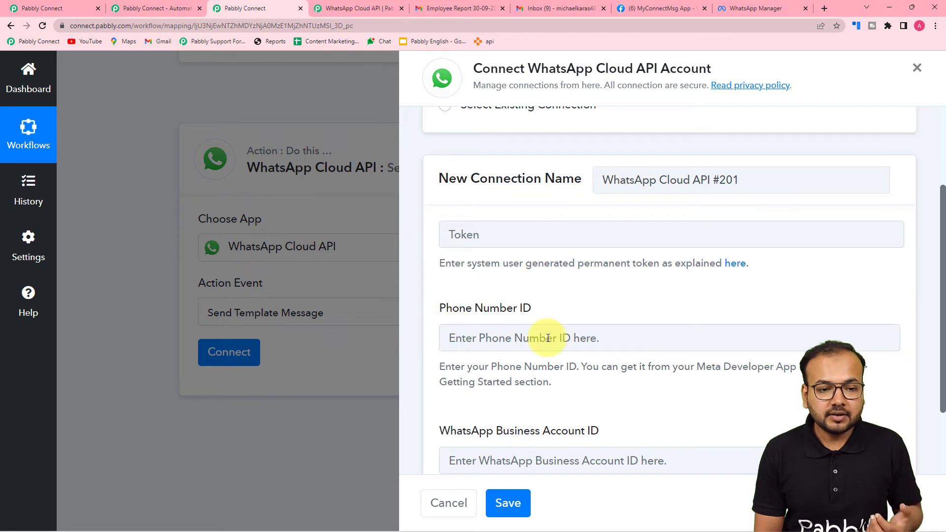
# Copy the Phone Number ID from Meta for Developers and paste it into the new WhatsApp Cloud API connection in Pabbly Connect
pyautogui.click(672, 6)
pyautogui.scroll(-3, 412, 279)
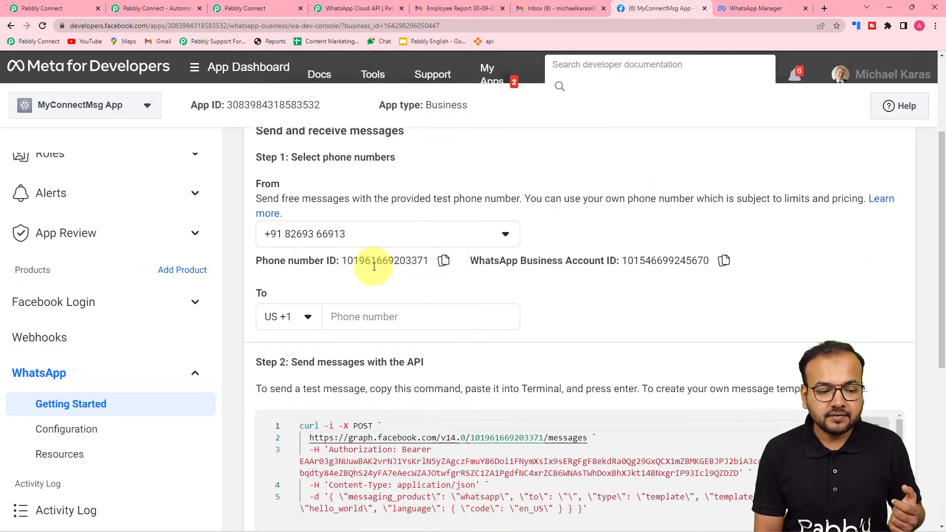
pyautogui.click(443, 261)
pyautogui.click(254, 12)
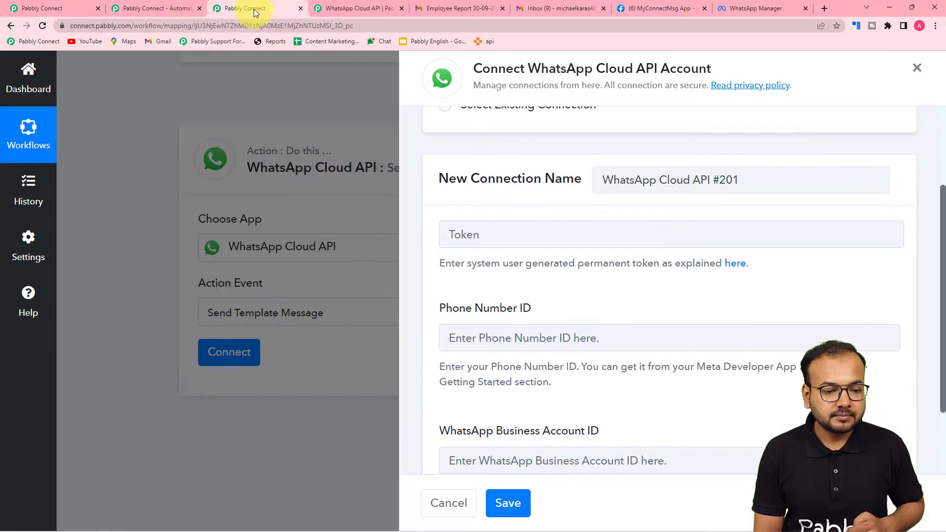
pyautogui.rightClick(491, 336)
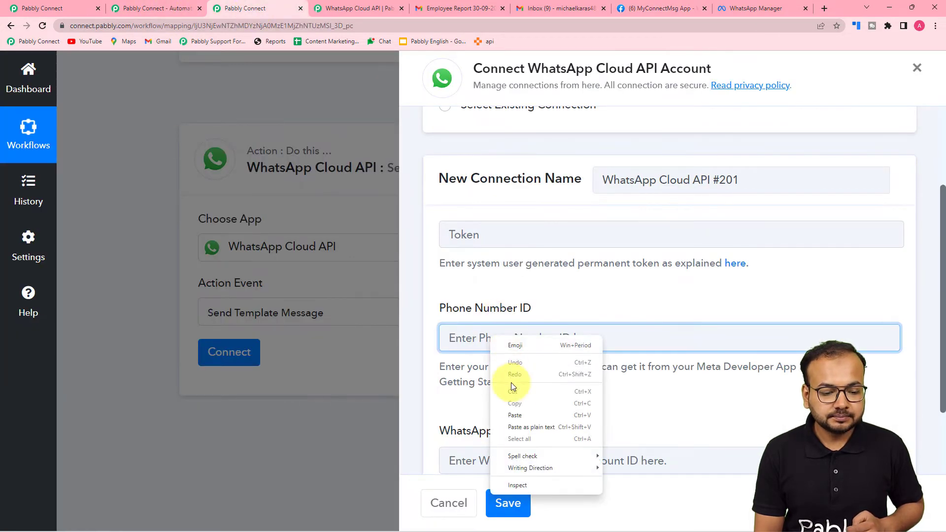
pyautogui.click(514, 416)
# Copy the WhatsApp Business Account ID from Meta for Developers and paste it into the matching field of the new Pabbly Connect connection
pyautogui.click(668, 11)
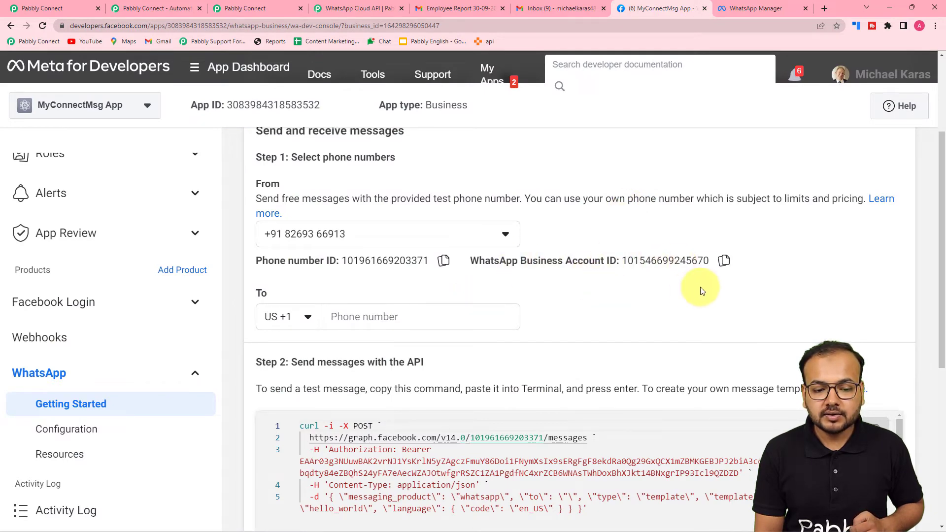
pyautogui.click(724, 261)
pyautogui.click(231, 6)
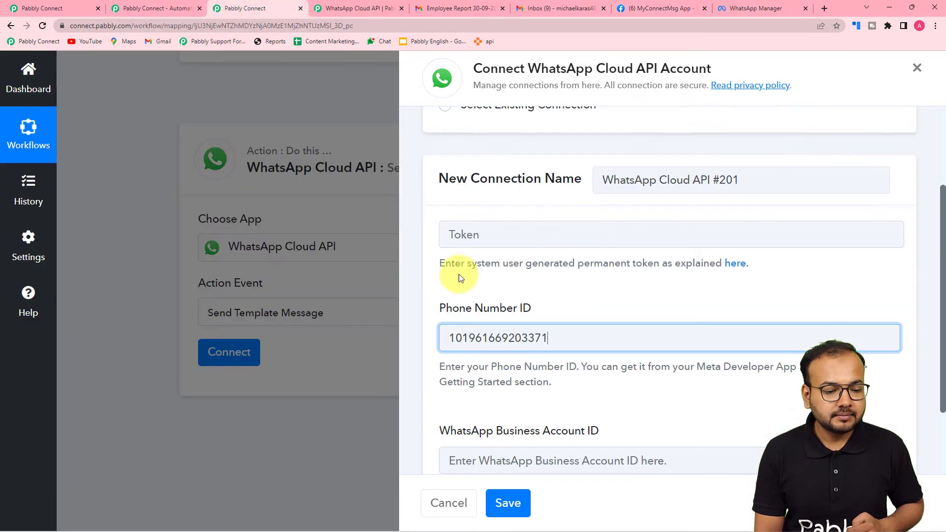
pyautogui.scroll(-1, 469, 436)
pyautogui.rightClick(469, 419)
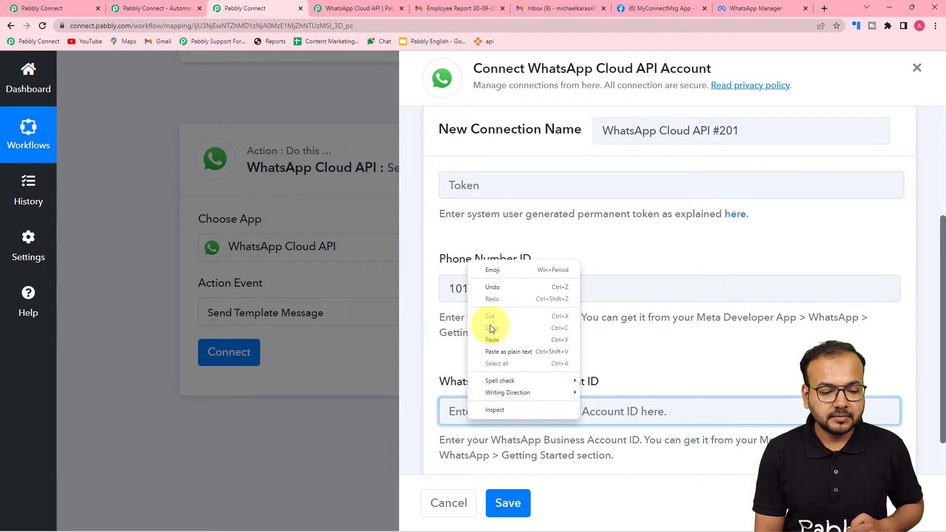
pyautogui.click(494, 346)
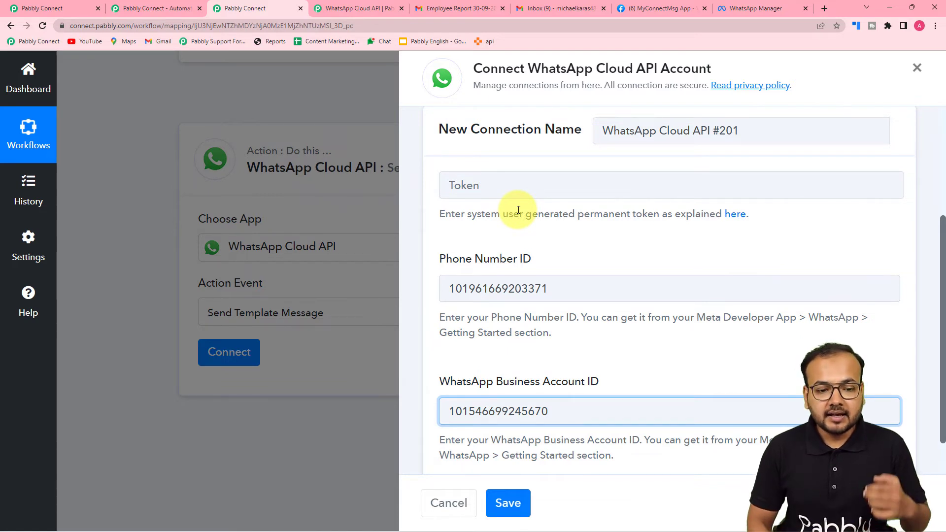
# Connect the WhatsApp Cloud API action through the existing connection "WhatsApp Cloud API Final" and save it
pyautogui.scroll(4, 481, 253)
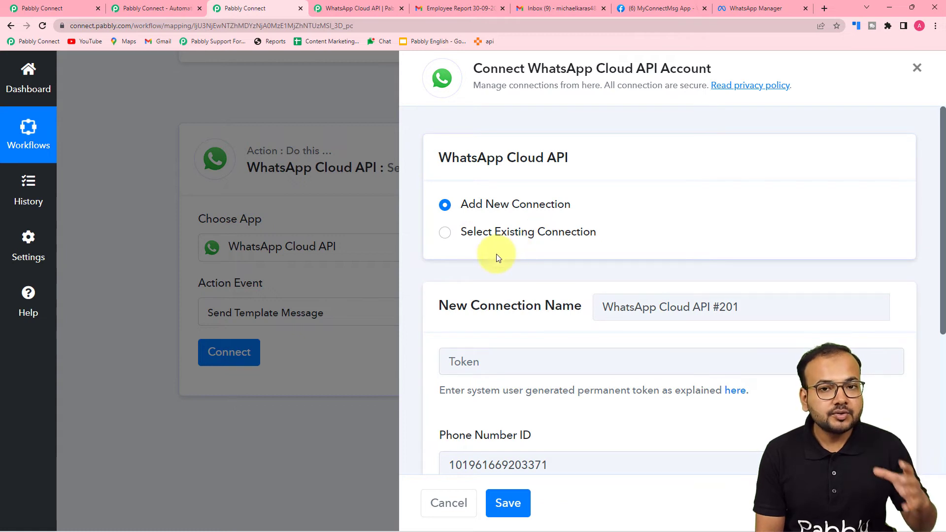
pyautogui.click(446, 235)
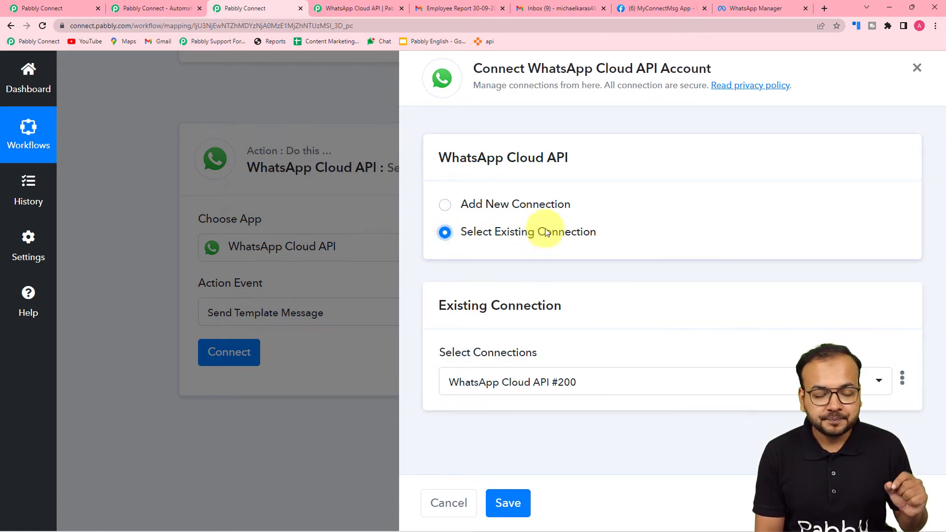
pyautogui.click(535, 390)
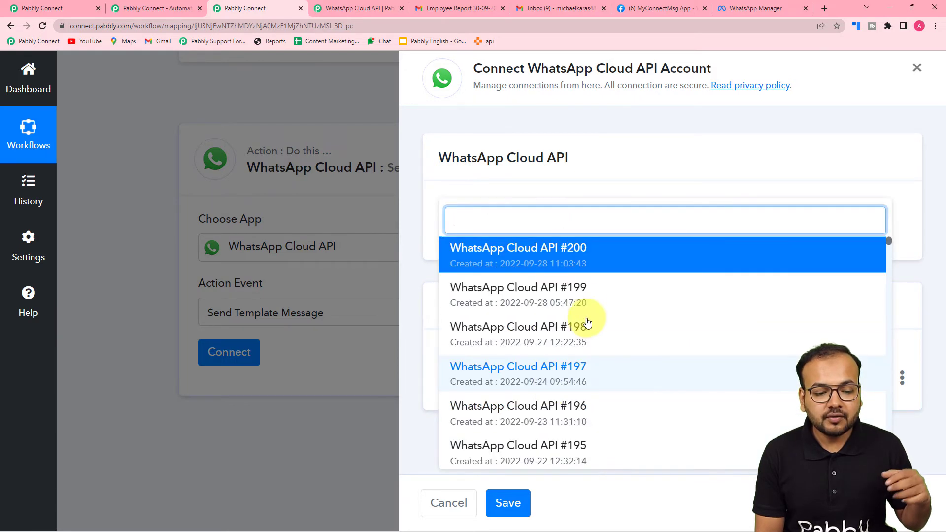
pyautogui.scroll(-12, 585, 318)
pyautogui.scroll(-20, 585, 334)
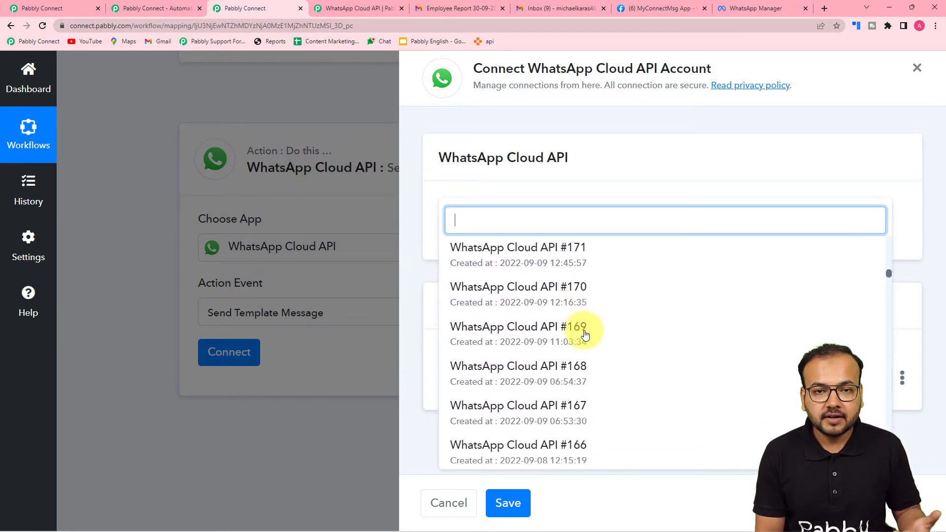
pyautogui.scroll(-18, 567, 315)
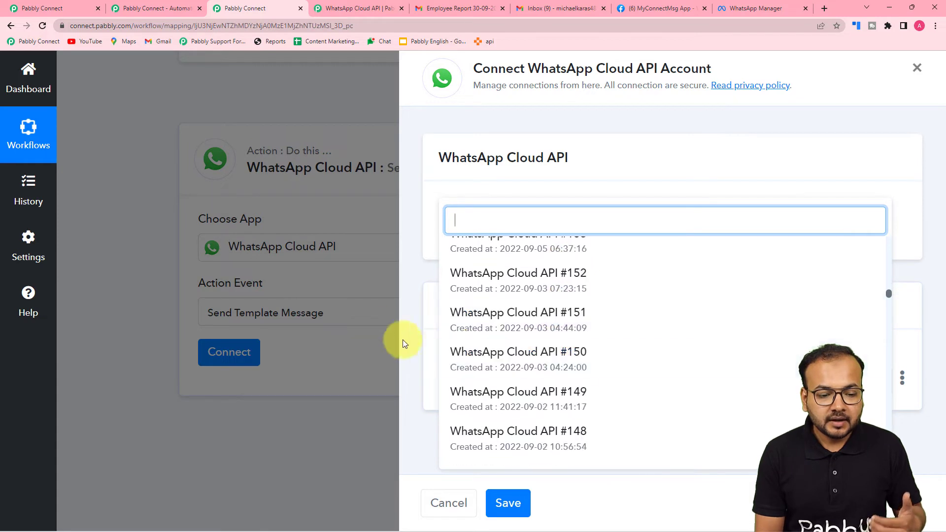
pyautogui.scroll(-20, 530, 363)
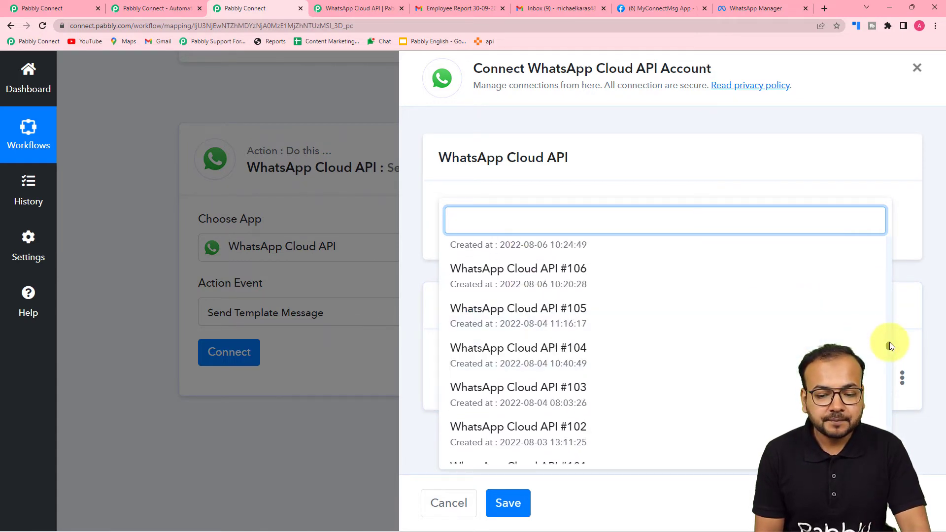
pyautogui.moveTo(889, 343); pyautogui.dragTo(888, 463)
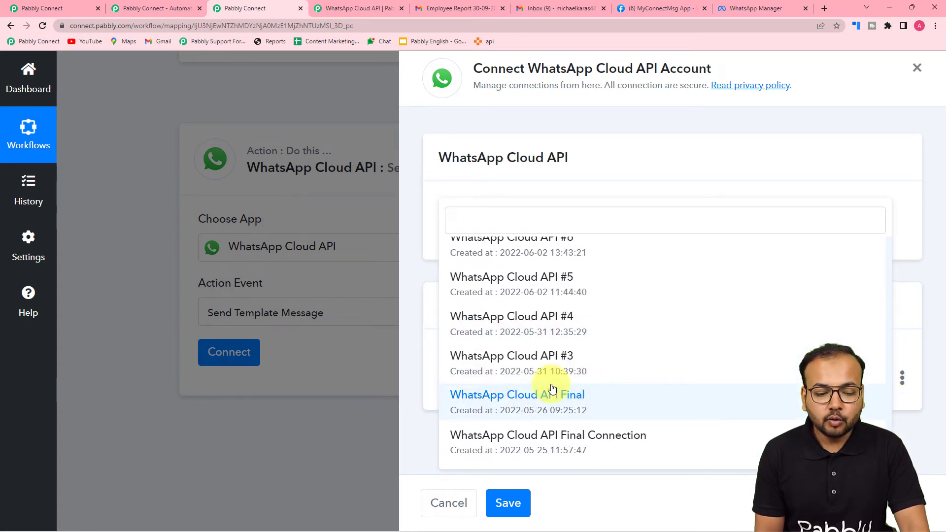
pyautogui.click(507, 401)
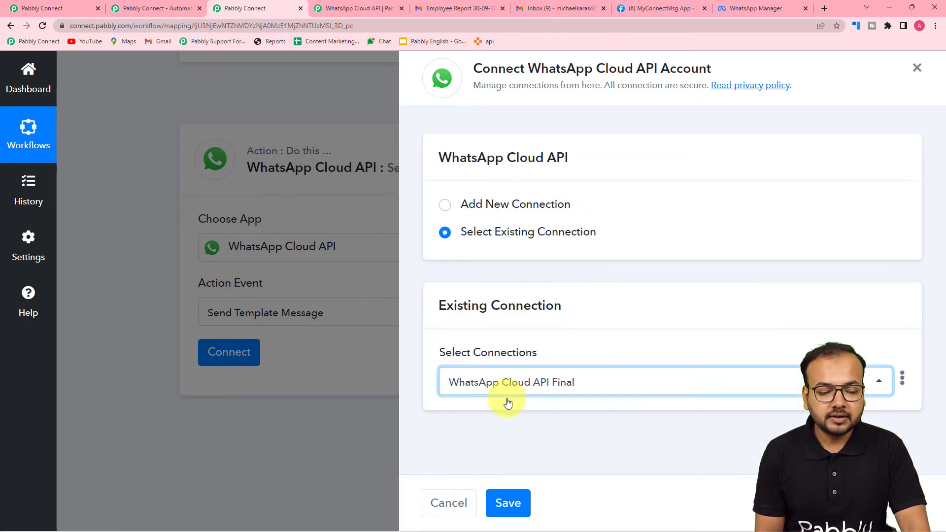
pyautogui.click(507, 501)
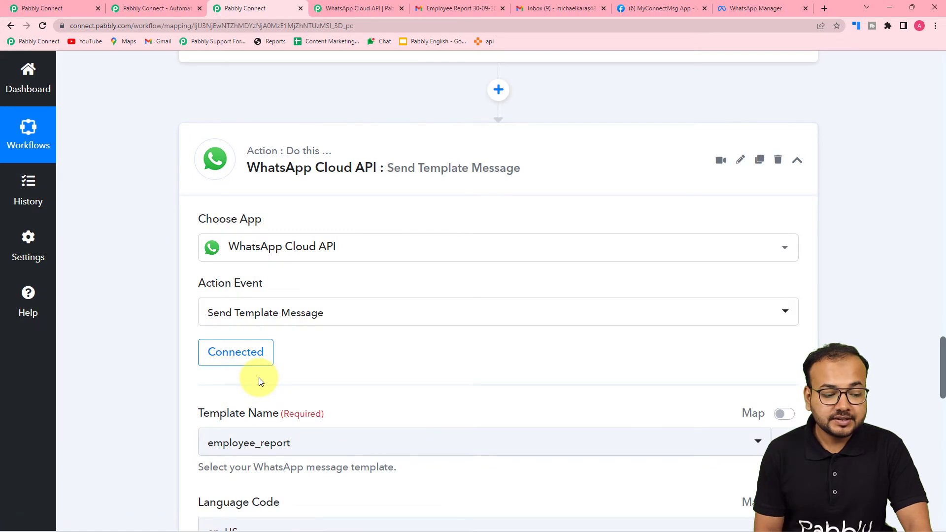
# Review the Send Template Message fields, and switch to WhatsApp Manager to examine the variables in the employee_report template
pyautogui.scroll(-2, 259, 378)
pyautogui.scroll(-4, 276, 268)
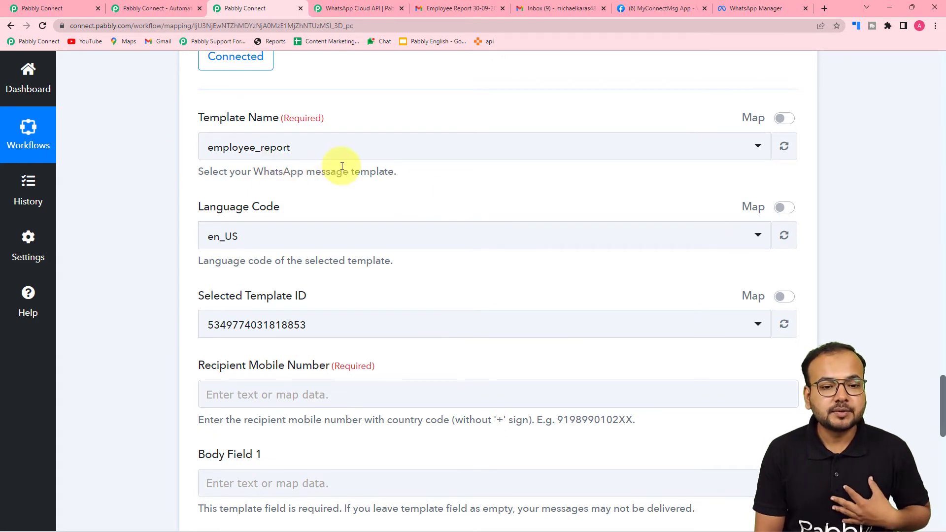
pyautogui.click(733, 8)
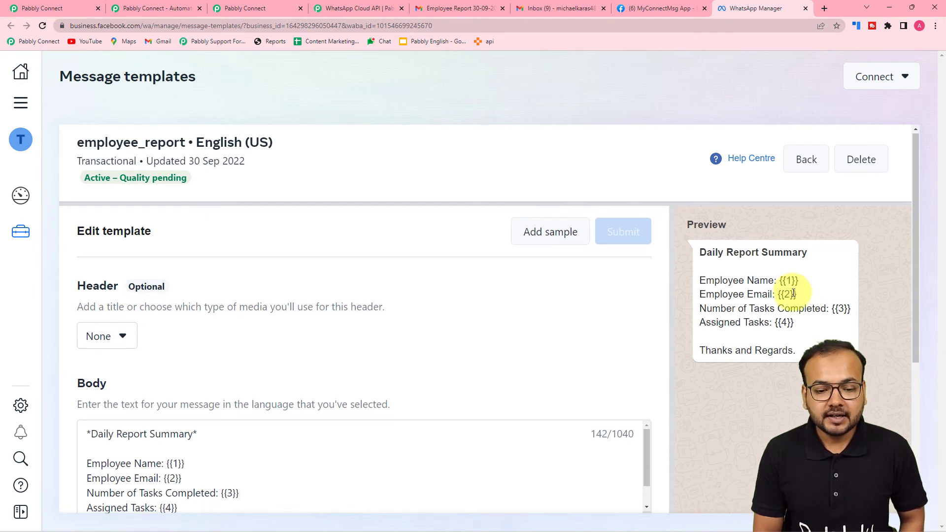
pyautogui.scroll(-1, 788, 292)
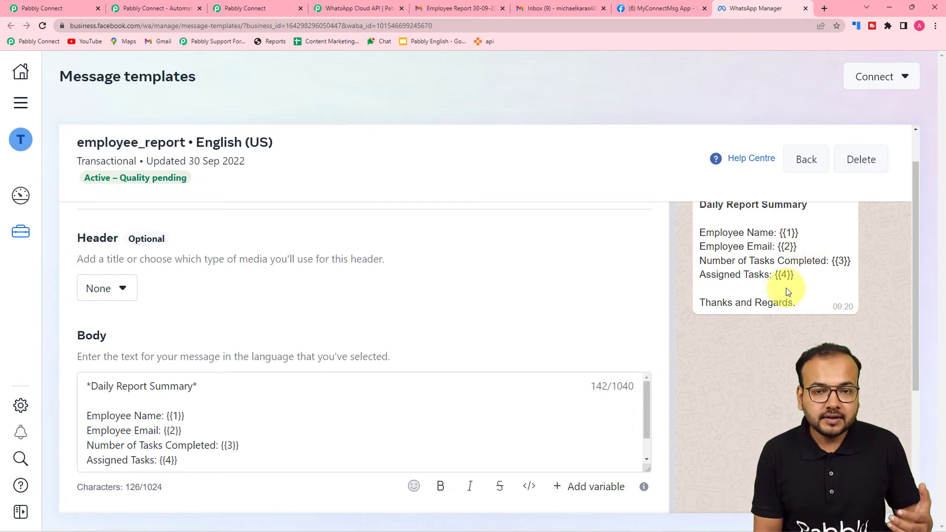
# Switch to the already configured Pabbly Connect workflow and examine its template settings, recipient number and four mapped body fields against the message template
pyautogui.click(32, 9)
pyautogui.scroll(-3, 230, 255)
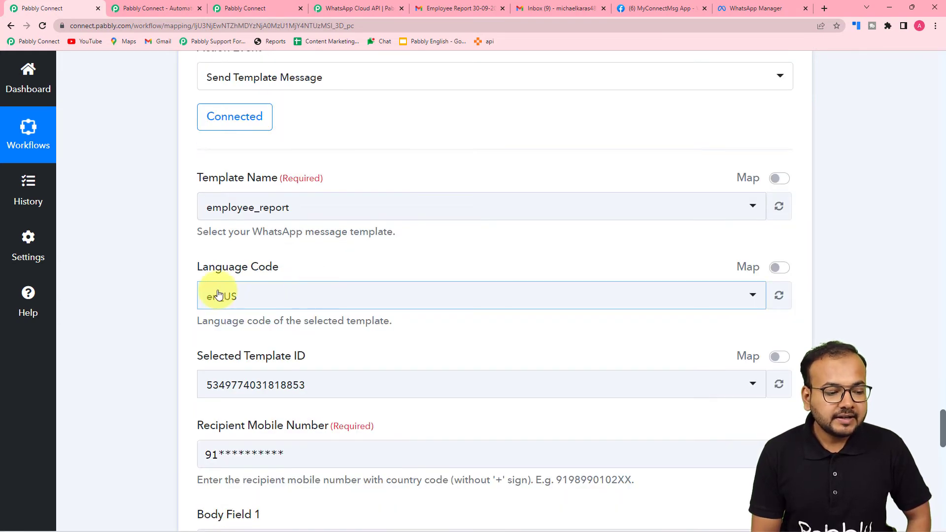
pyautogui.scroll(-2, 215, 291)
pyautogui.scroll(-1, 270, 268)
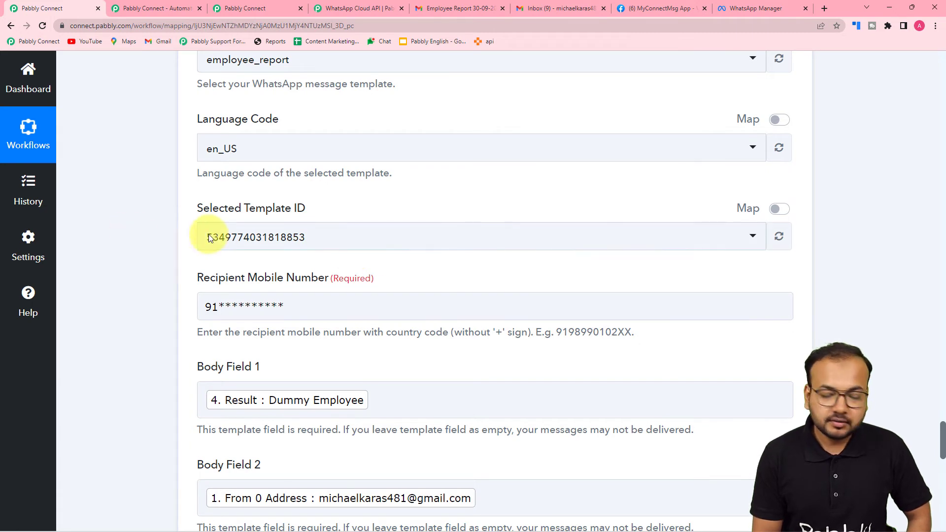
pyautogui.scroll(-2, 217, 239)
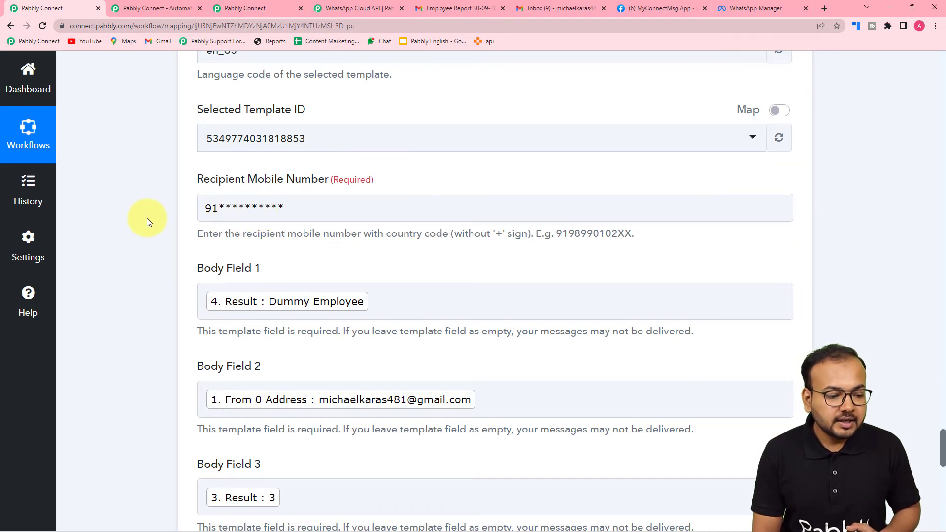
pyautogui.scroll(-2, 147, 218)
pyautogui.scroll(-1, 146, 222)
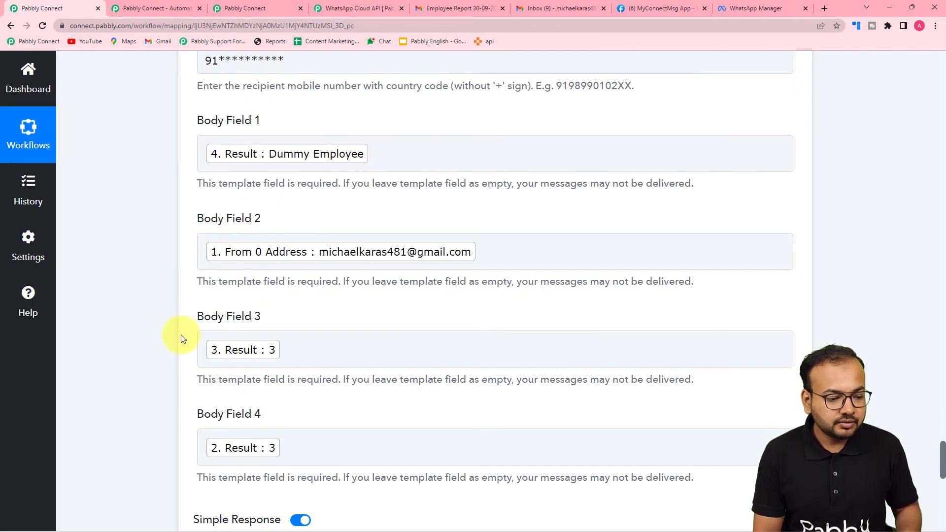
pyautogui.scroll(-1, 260, 414)
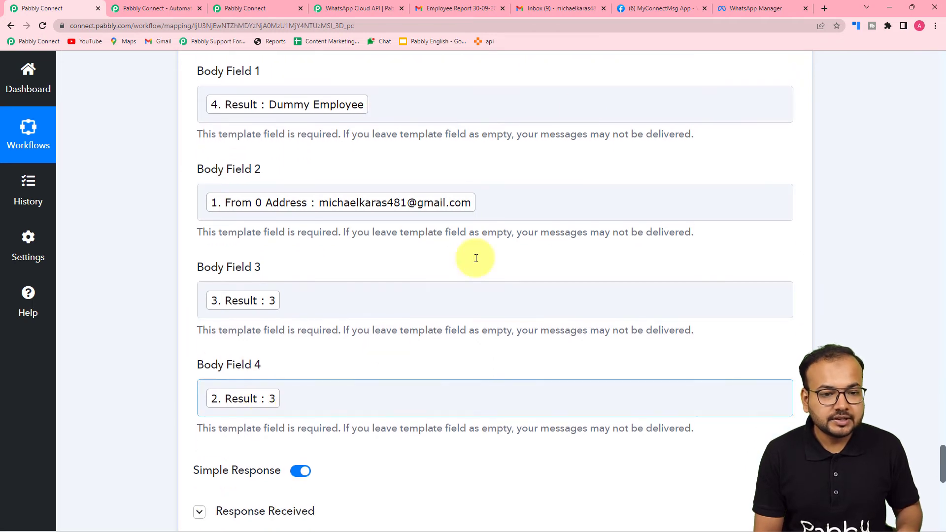
pyautogui.click(736, 8)
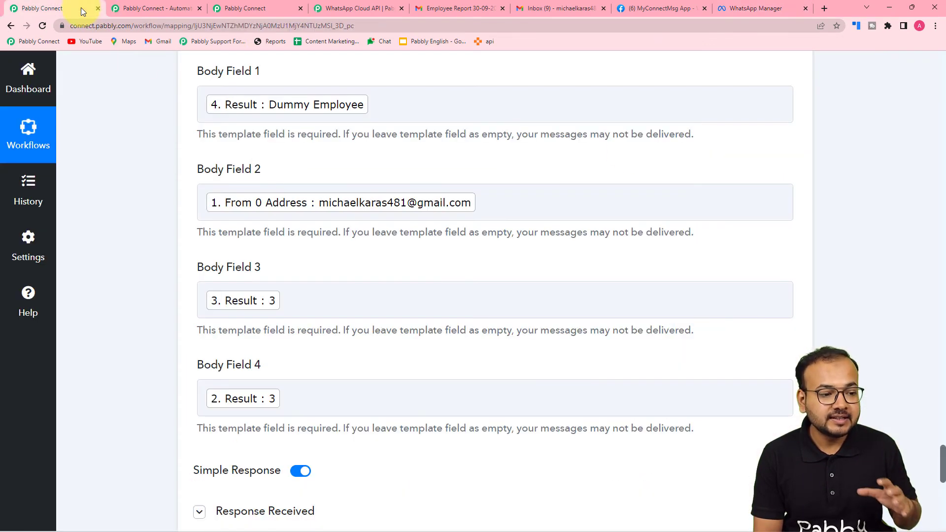
pyautogui.click(84, 9)
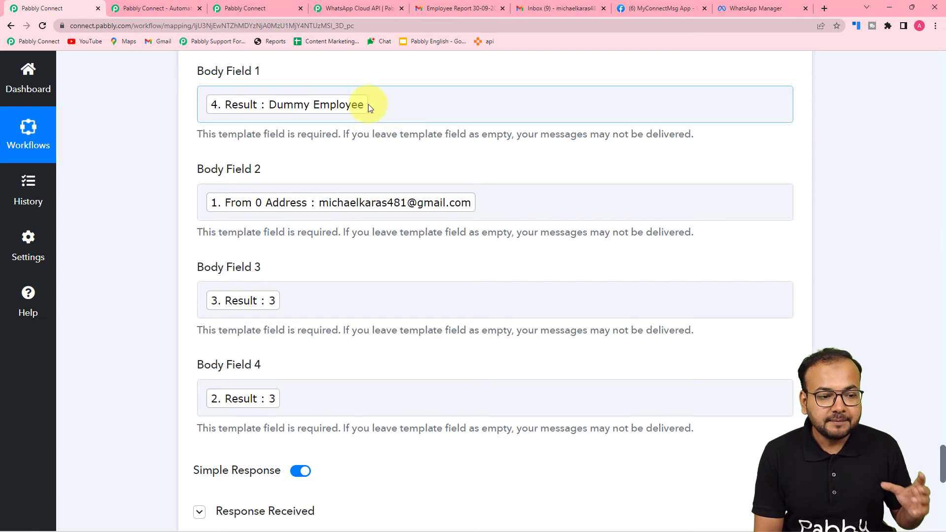
# Check Body Field 1 against the template's employee name variable and inspect the Text Parser results available for mapping to it
pyautogui.click(391, 110)
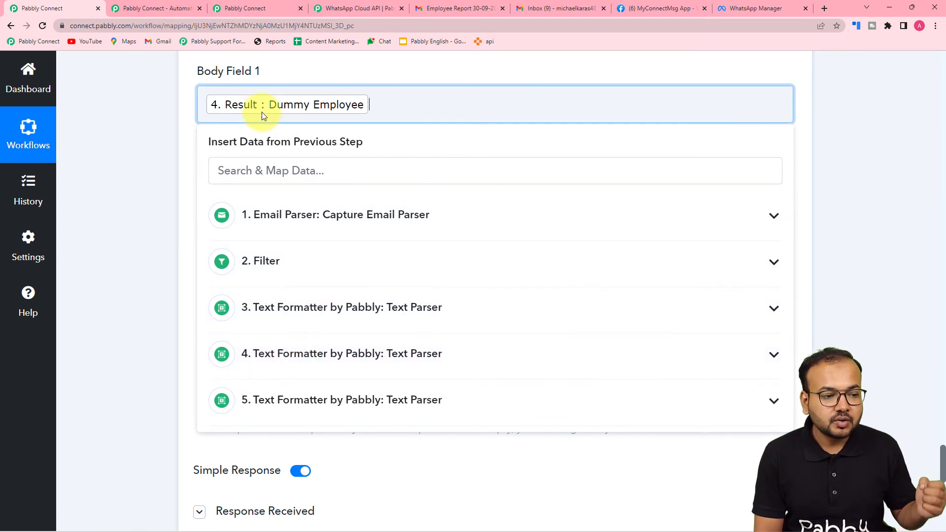
pyautogui.click(717, 14)
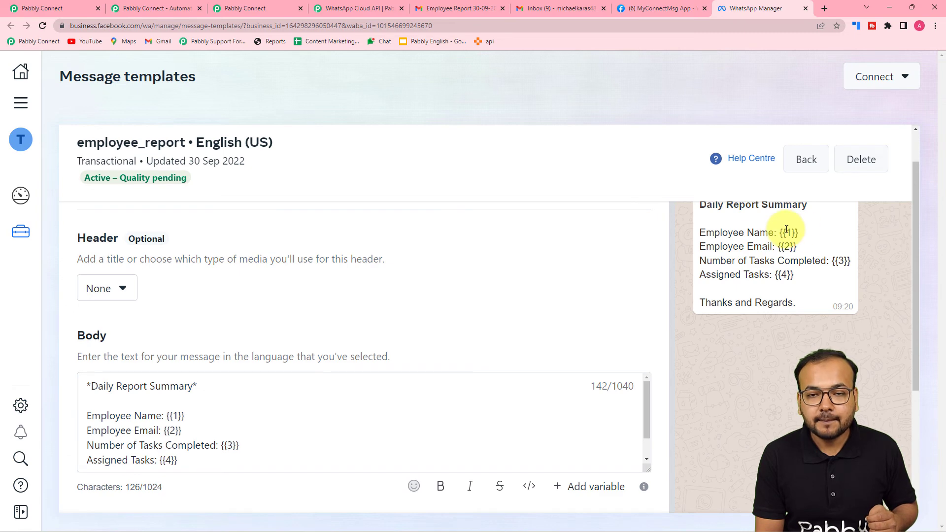
pyautogui.click(69, 8)
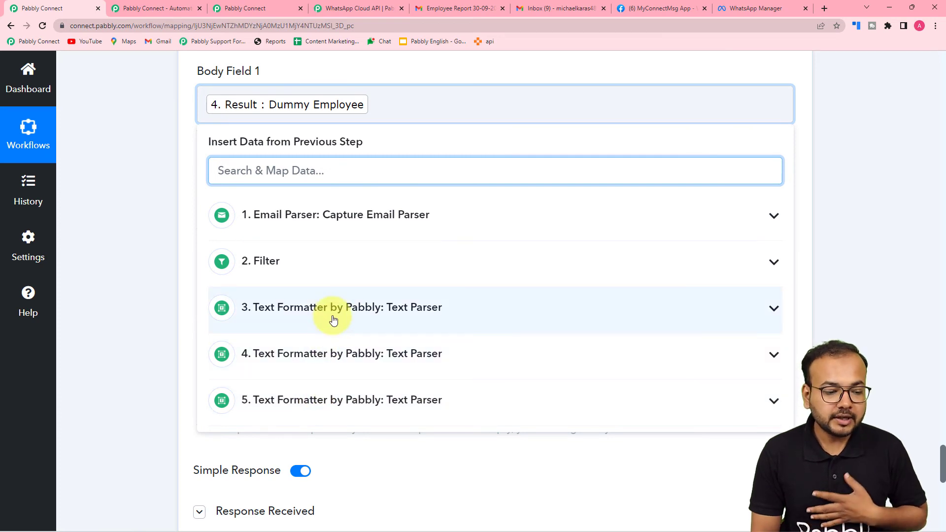
pyautogui.click(318, 357)
pyautogui.click(319, 362)
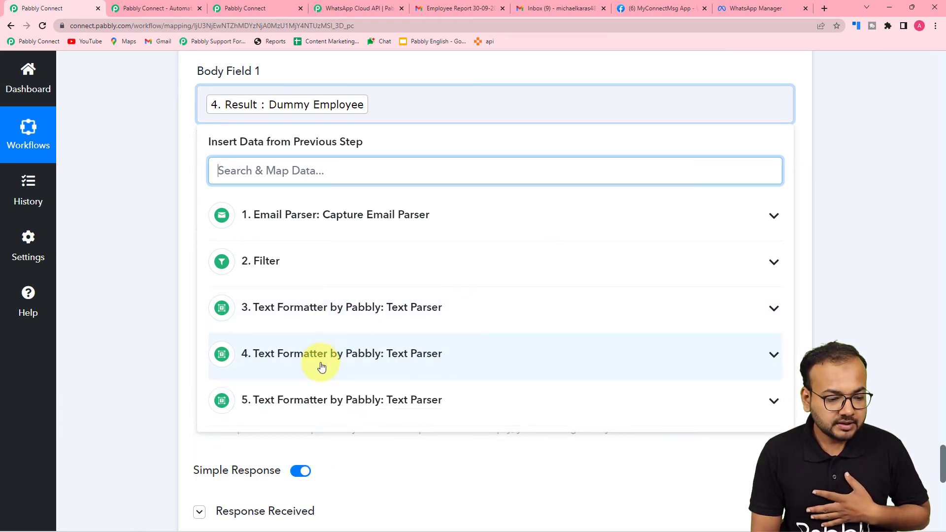
pyautogui.click(318, 405)
pyautogui.scroll(-2, 334, 356)
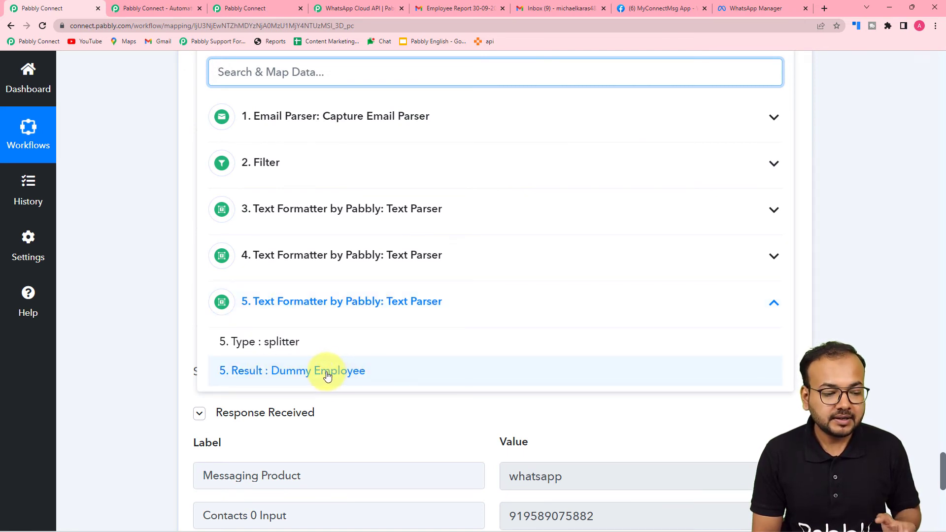
pyautogui.click(139, 231)
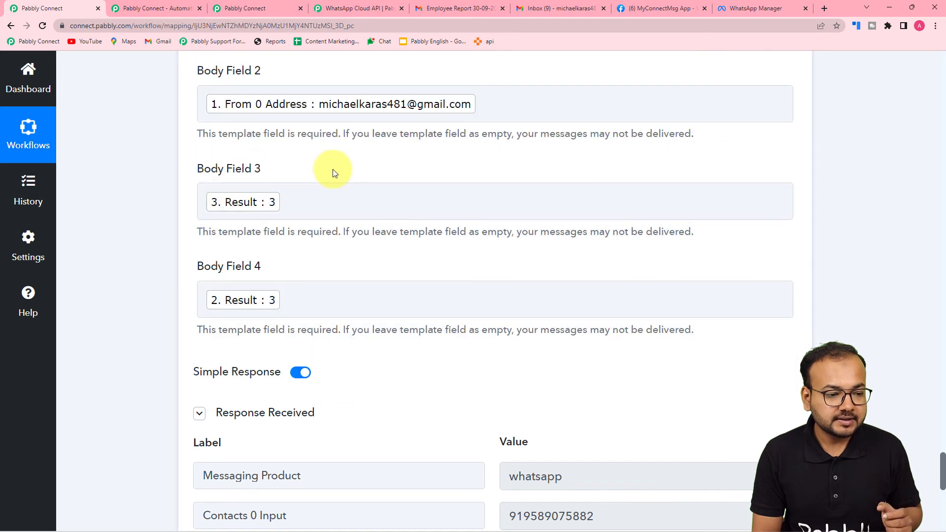
# Compare the mappings in Body Fields 1 to 4 with the numbered variables of the employee_report template in WhatsApp Manager
pyautogui.scroll(1, 285, 173)
pyautogui.scroll(2, 285, 170)
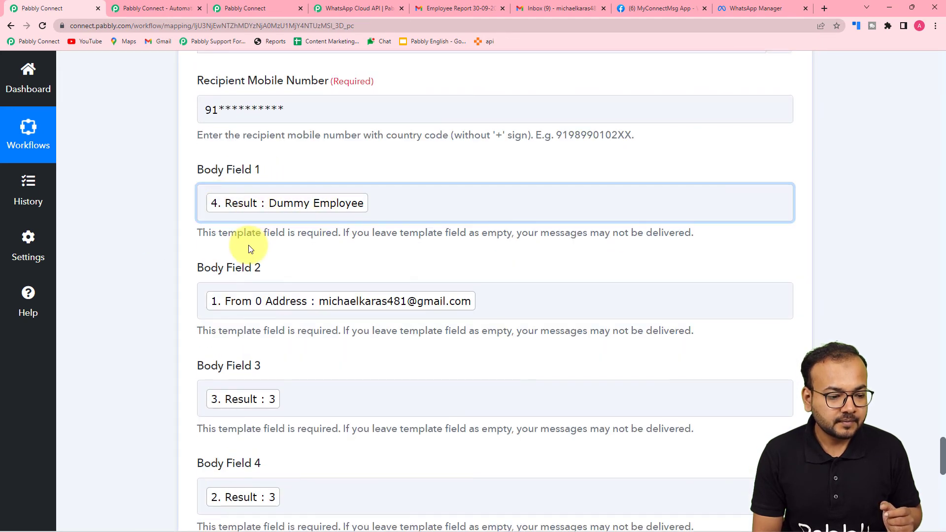
pyautogui.scroll(-2, 249, 245)
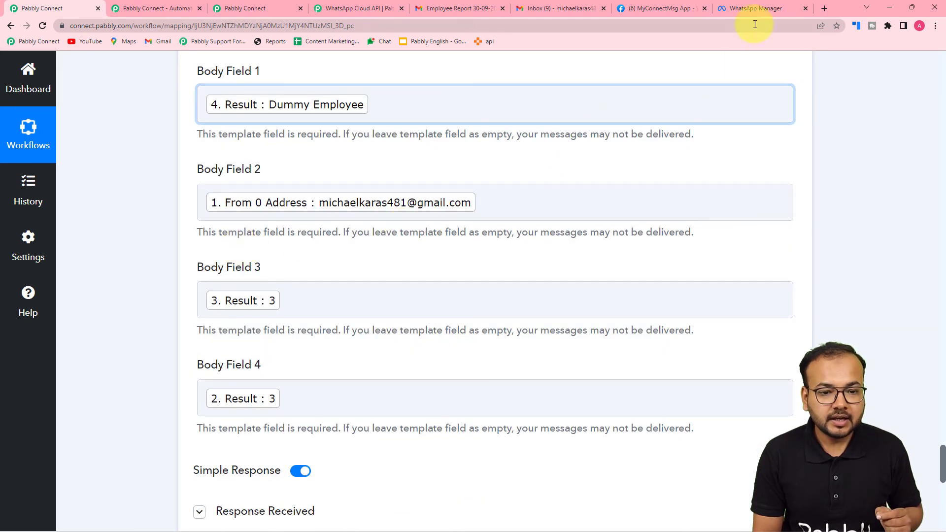
pyautogui.click(732, 16)
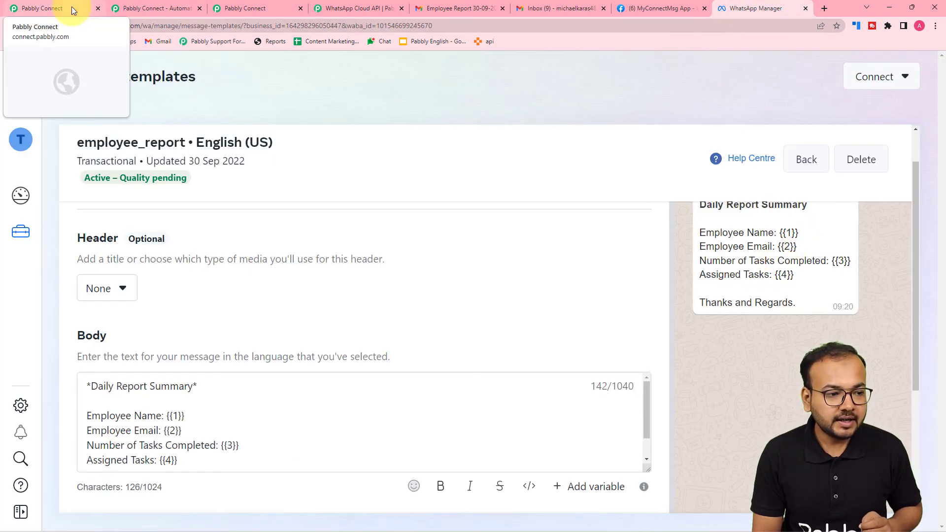
# Check Body Field 2's sender address mapping against the From 0 Address value in the Email Parser data
pyautogui.click(74, 10)
pyautogui.click(560, 212)
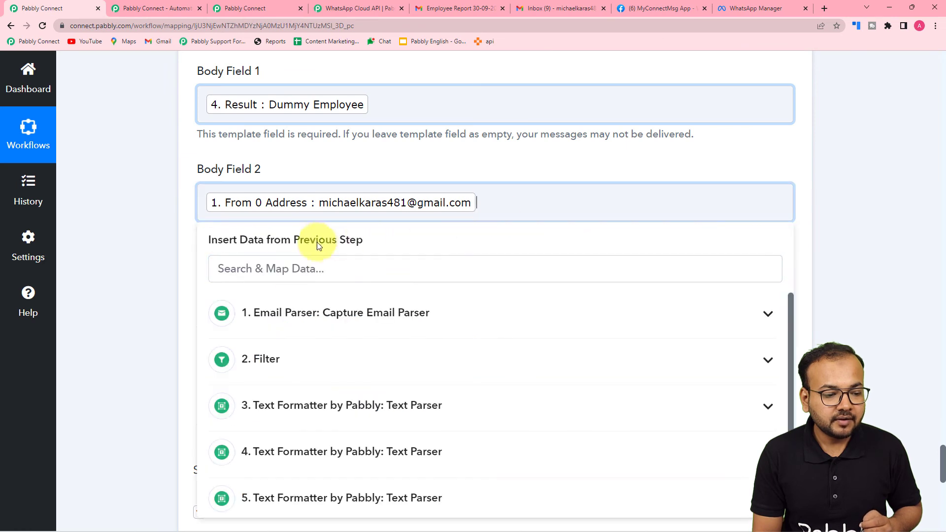
pyautogui.click(271, 334)
pyautogui.scroll(-2, 302, 419)
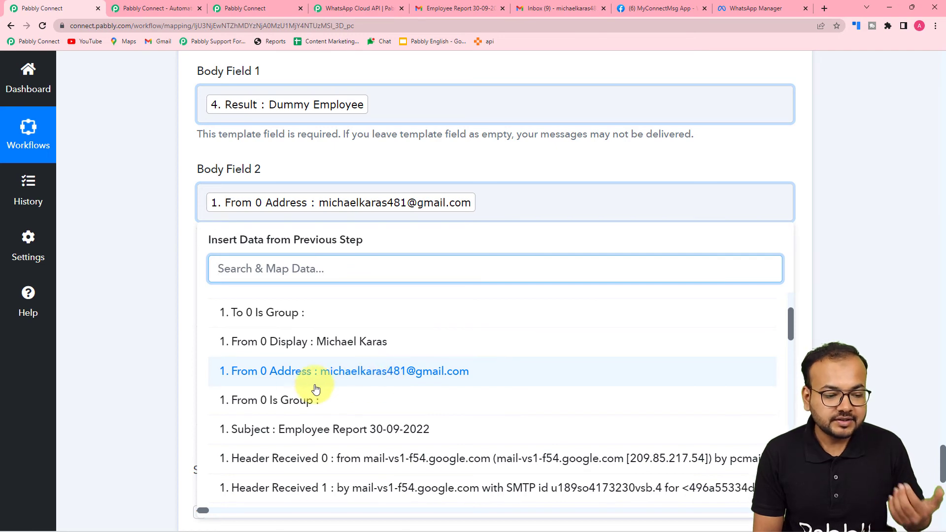
pyautogui.click(210, 371)
pyautogui.scroll(-3, 146, 323)
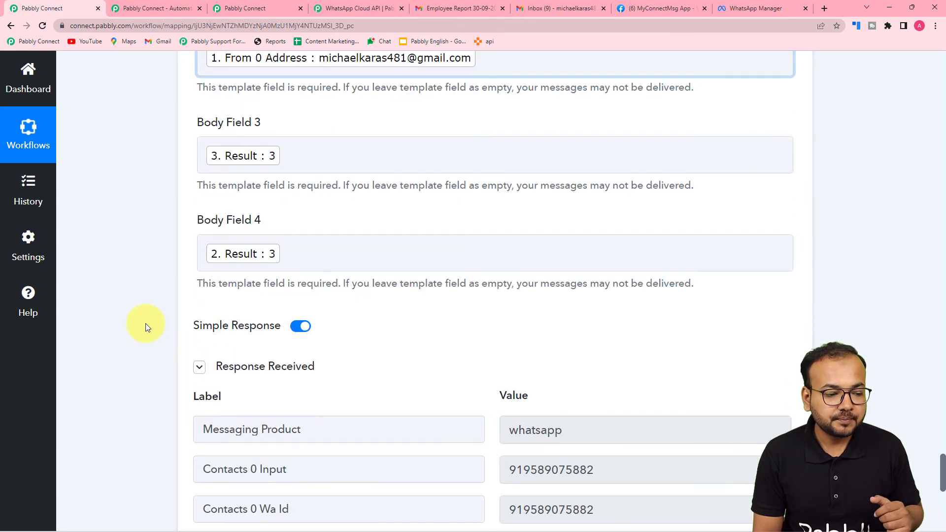
# Compare Body Field 3 with the template's Number of Tasks Completed variable and inspect the step 4 Text Parser result available for it
pyautogui.click(759, 8)
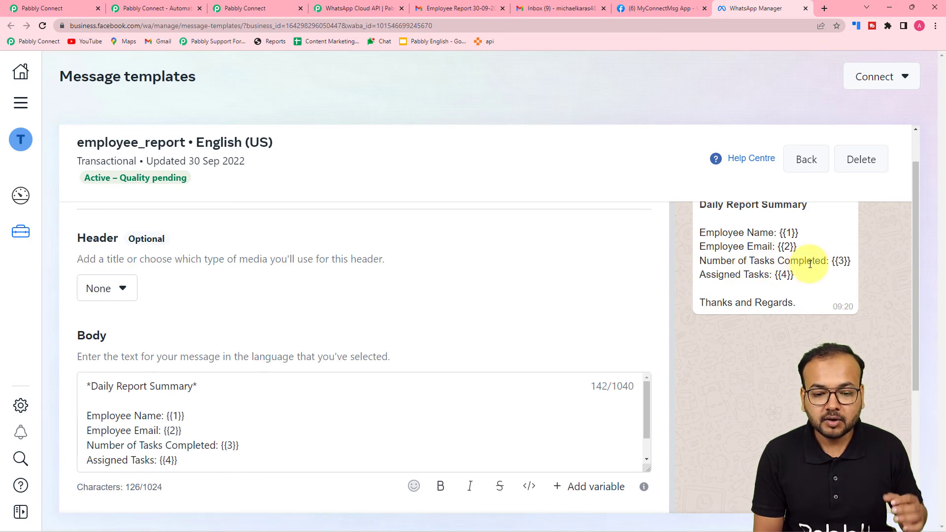
pyautogui.click(87, 8)
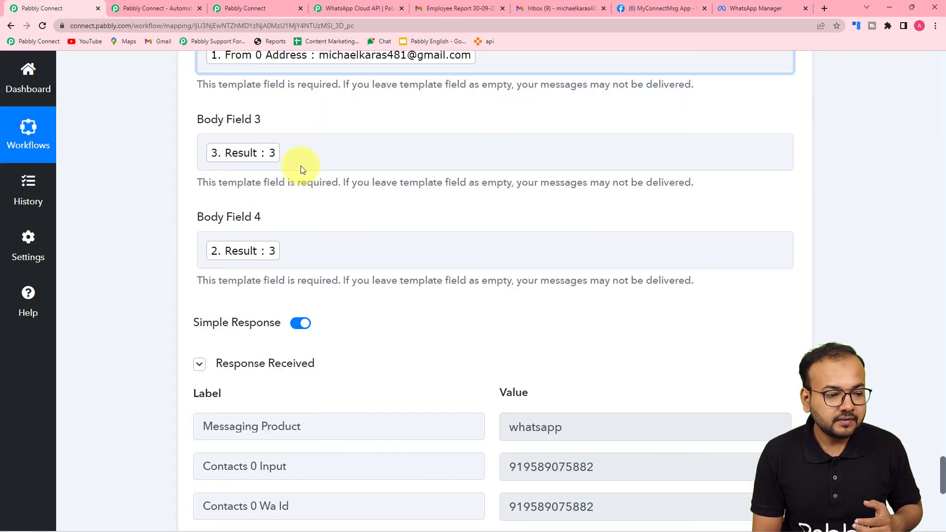
pyautogui.click(302, 153)
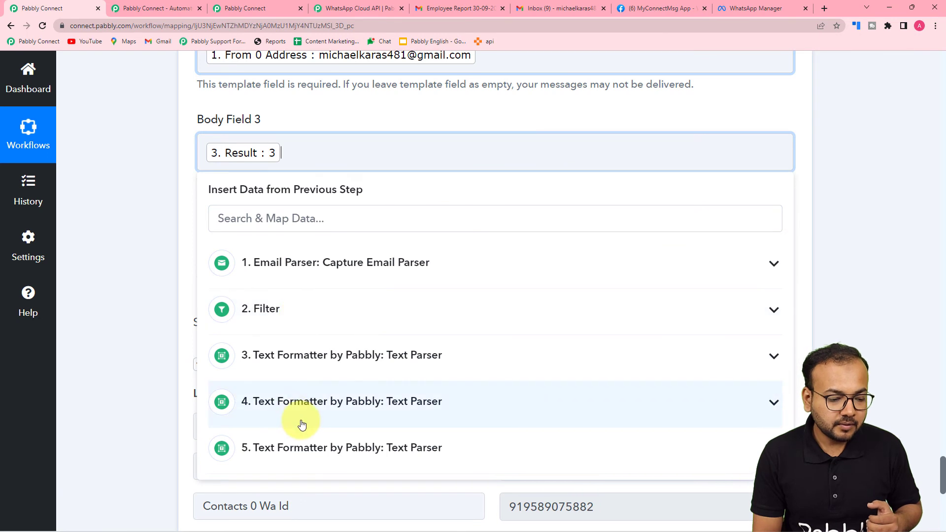
pyautogui.click(306, 413)
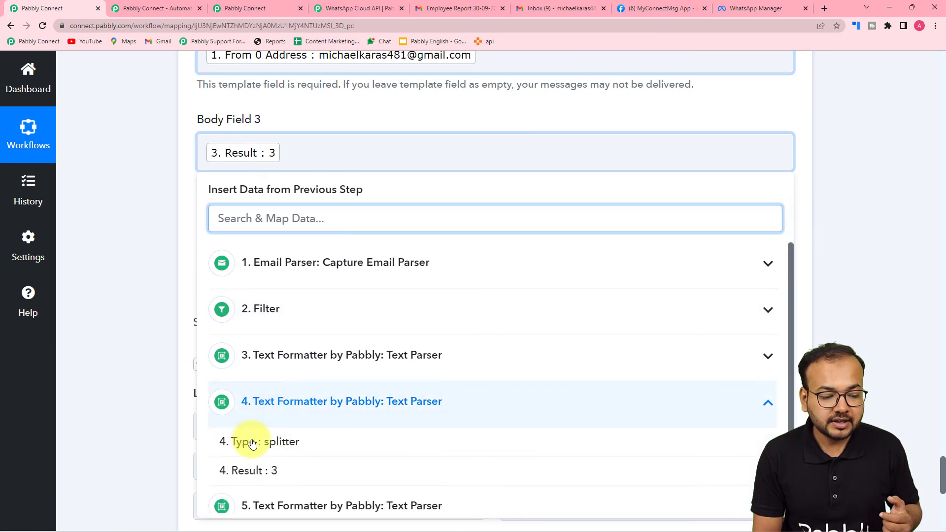
pyautogui.click(88, 343)
pyautogui.scroll(-3, 89, 338)
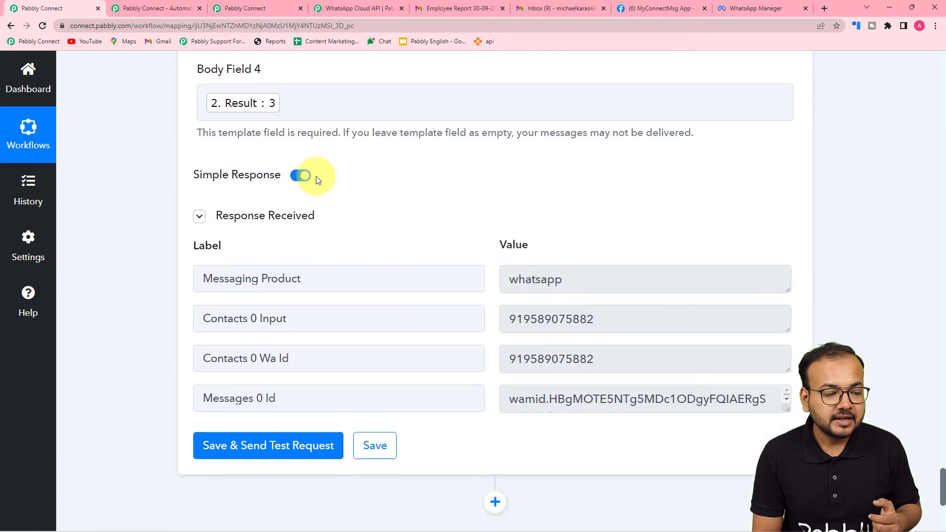
# Compare Body Field 4 with the template's Assigned Tasks variable and inspect the step 3 Text Parser result available for it
pyautogui.click(781, 6)
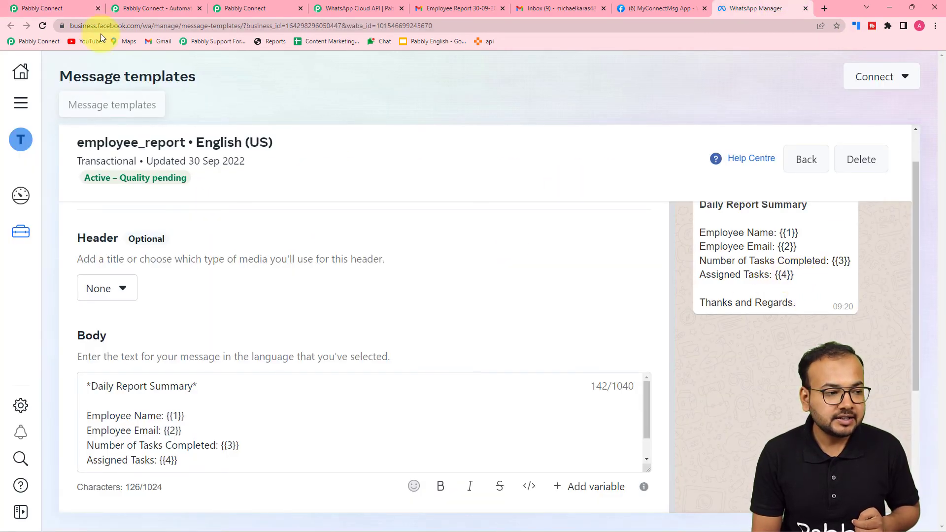
pyautogui.click(75, 12)
pyautogui.click(302, 104)
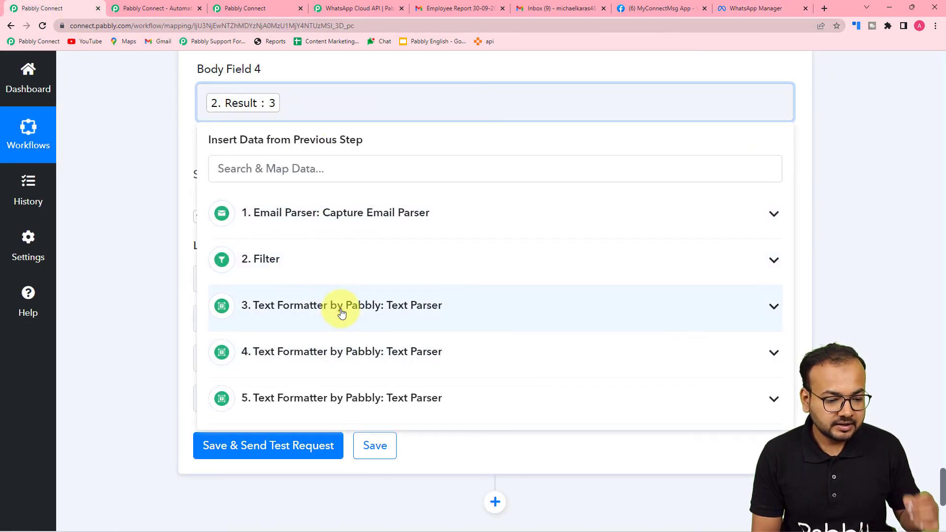
pyautogui.click(342, 313)
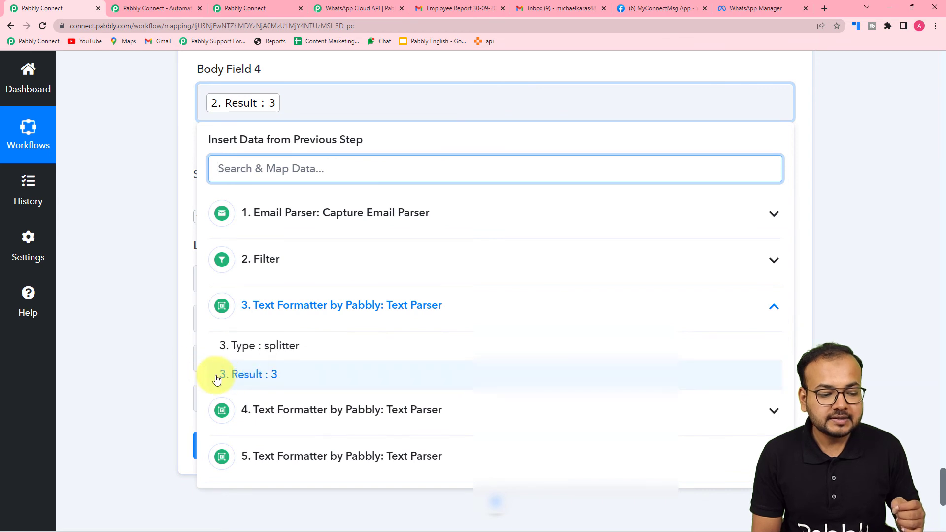
pyautogui.click(160, 270)
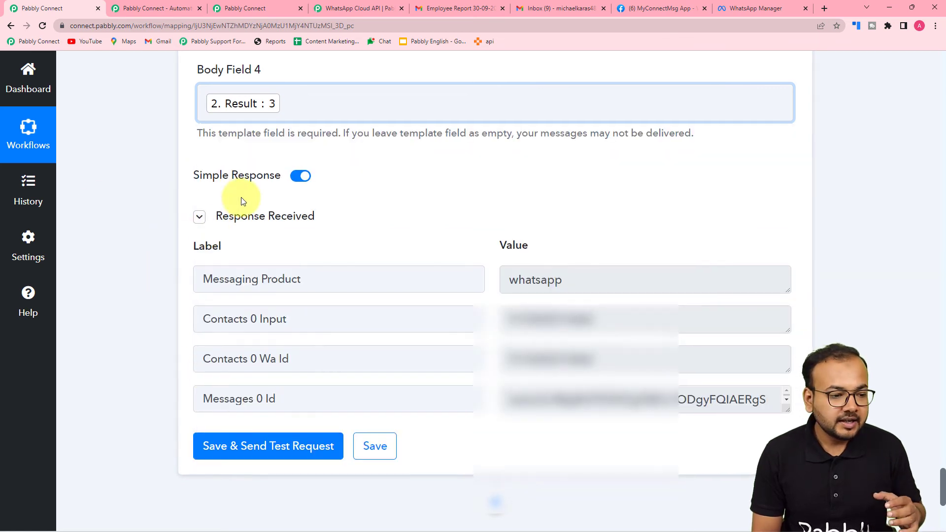
# Collapse the received response of the WhatsApp action and review its four mapped body fields
pyautogui.scroll(2, 296, 123)
pyautogui.scroll(3, 196, 218)
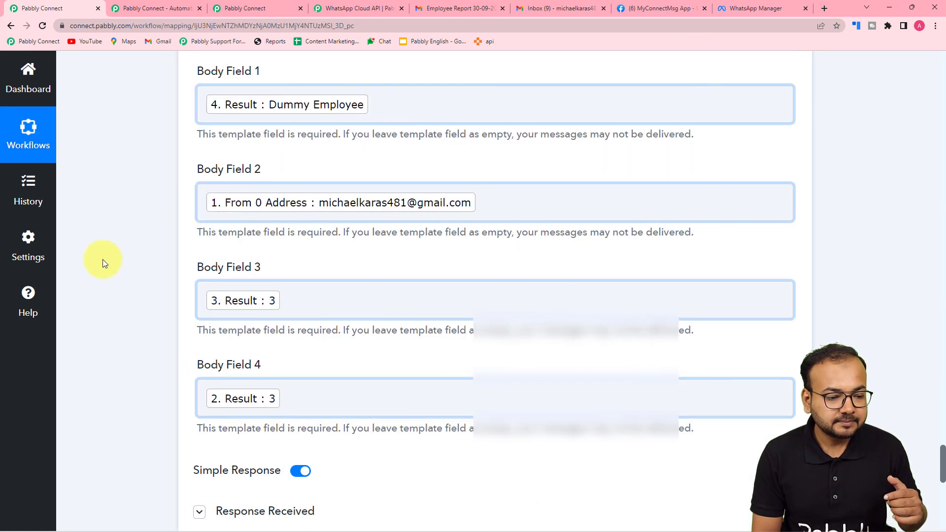
pyautogui.scroll(-2, 102, 263)
pyautogui.click(232, 413)
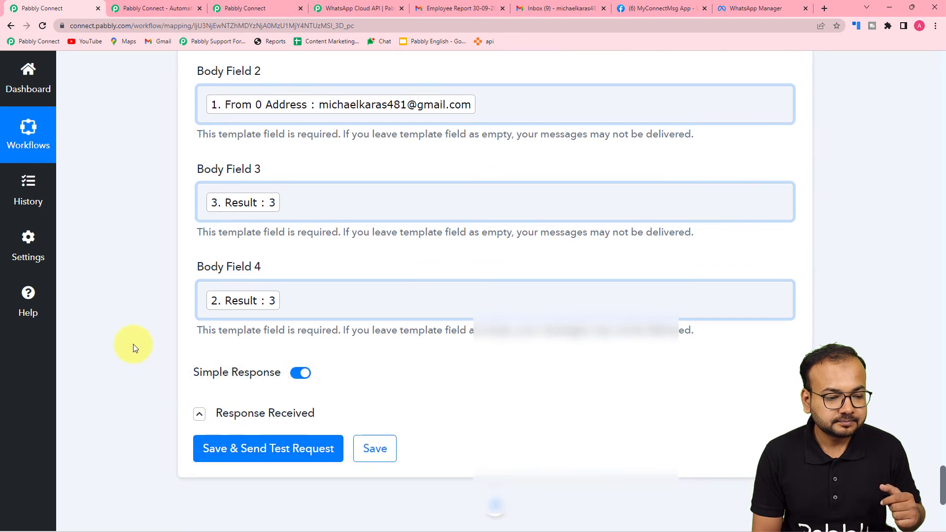
pyautogui.scroll(1, 133, 344)
pyautogui.scroll(3, 133, 344)
pyautogui.scroll(-3, 133, 344)
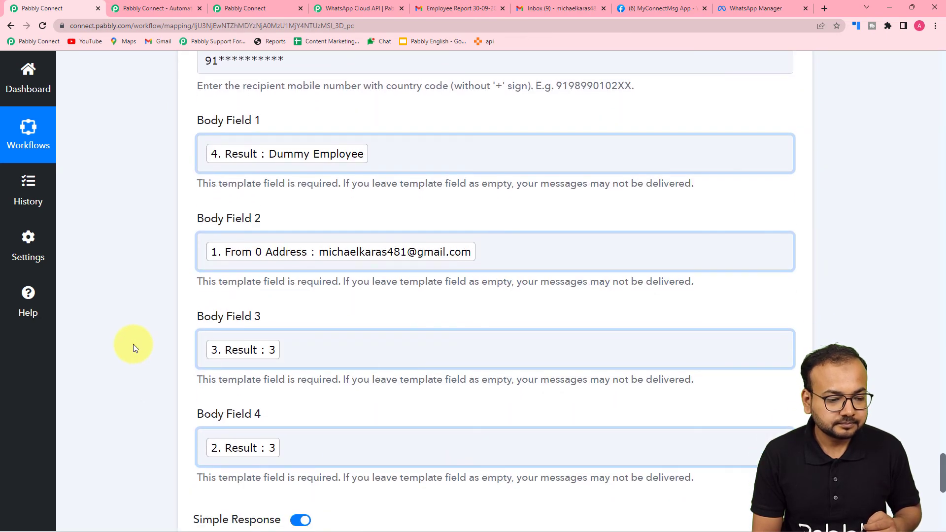
pyautogui.scroll(-1, 133, 344)
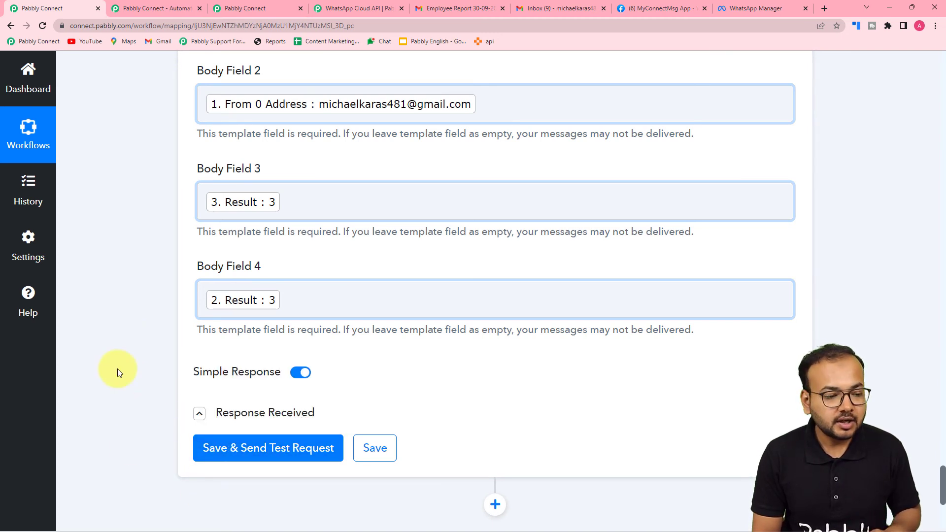
# Review the recipient mobile number together with the body field mappings before testing the WhatsApp action
pyautogui.scroll(6, 118, 357)
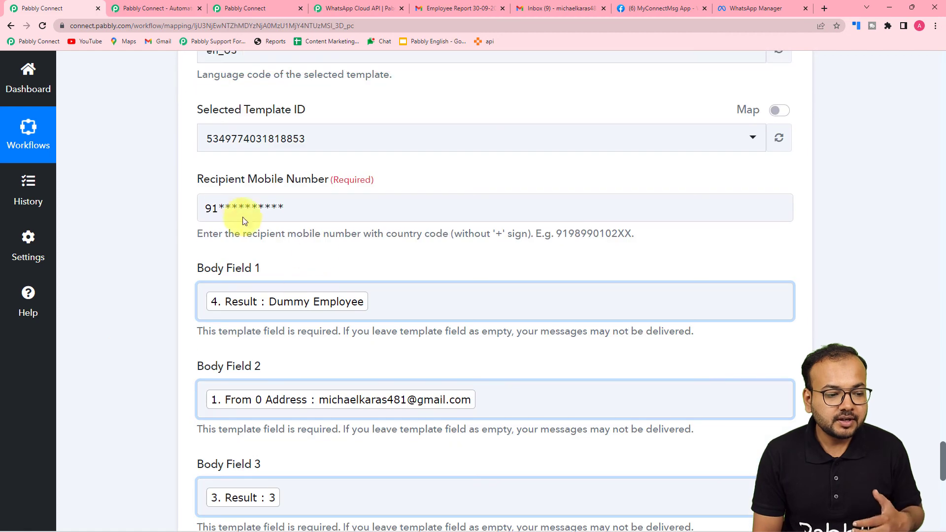
pyautogui.scroll(-2, 121, 266)
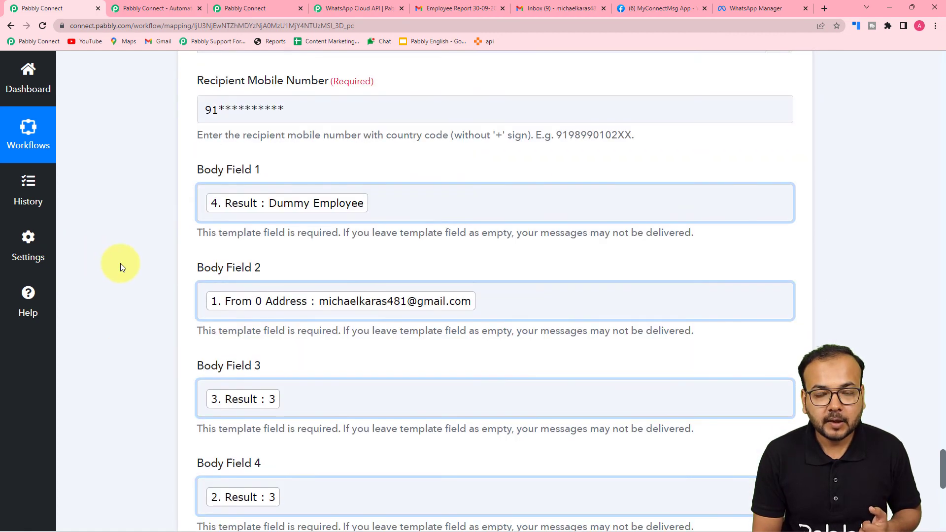
pyautogui.scroll(-4, 121, 267)
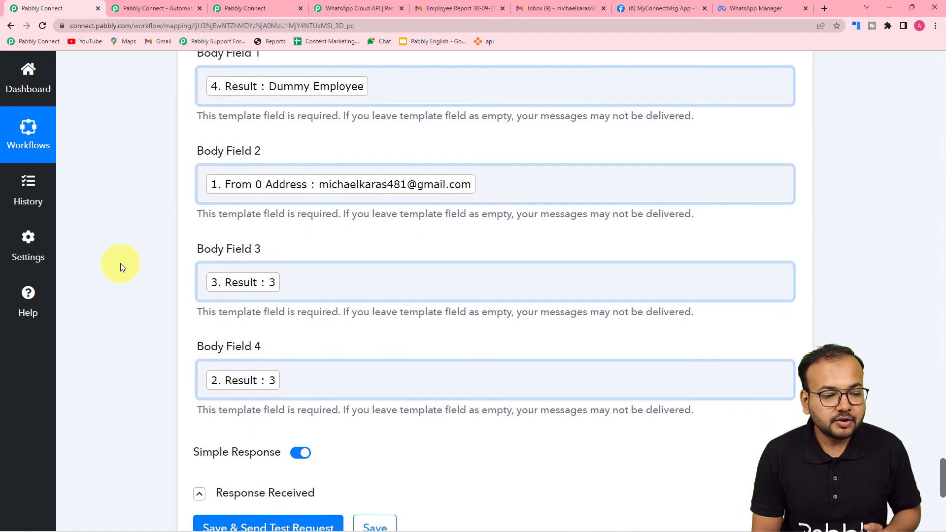
pyautogui.scroll(5, 120, 264)
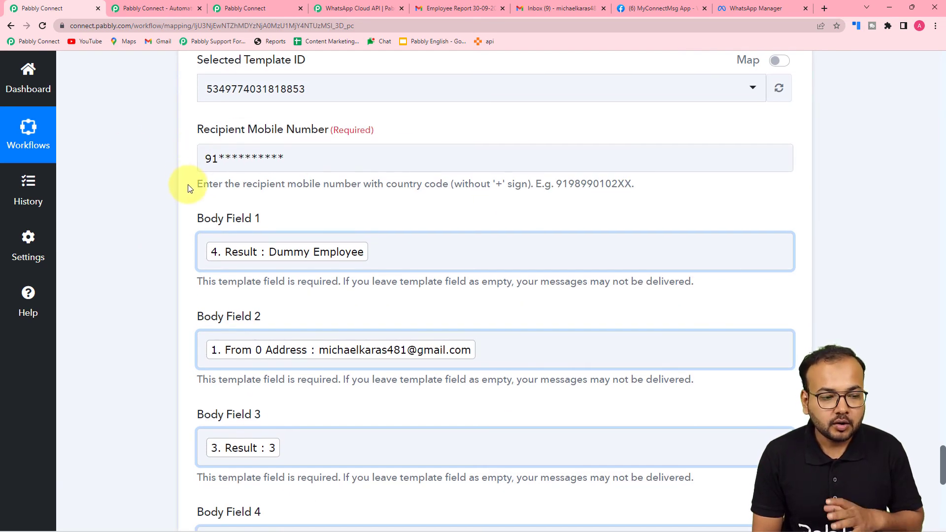
pyautogui.scroll(-7, 190, 207)
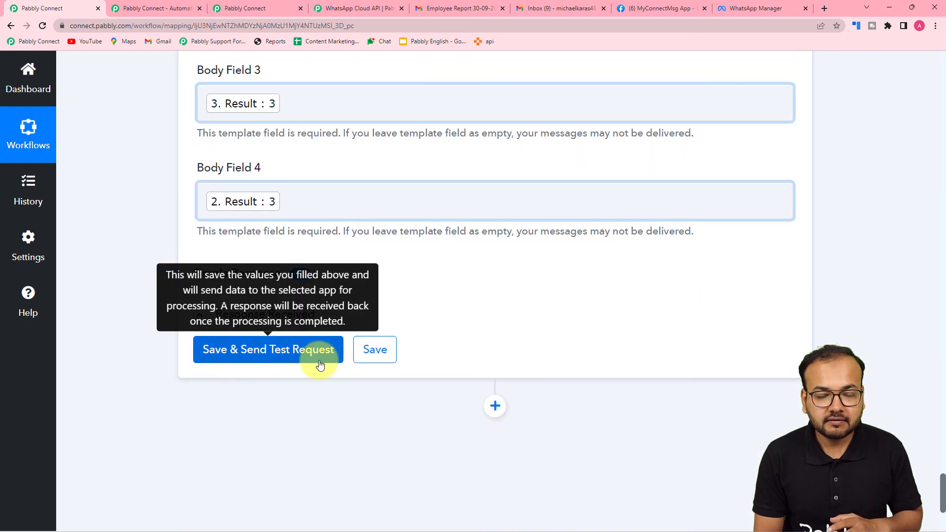
# Switch to WhatsApp for Desktop to check its chat list before the test, and minimise it again
pyautogui.moveTo(329, 529)
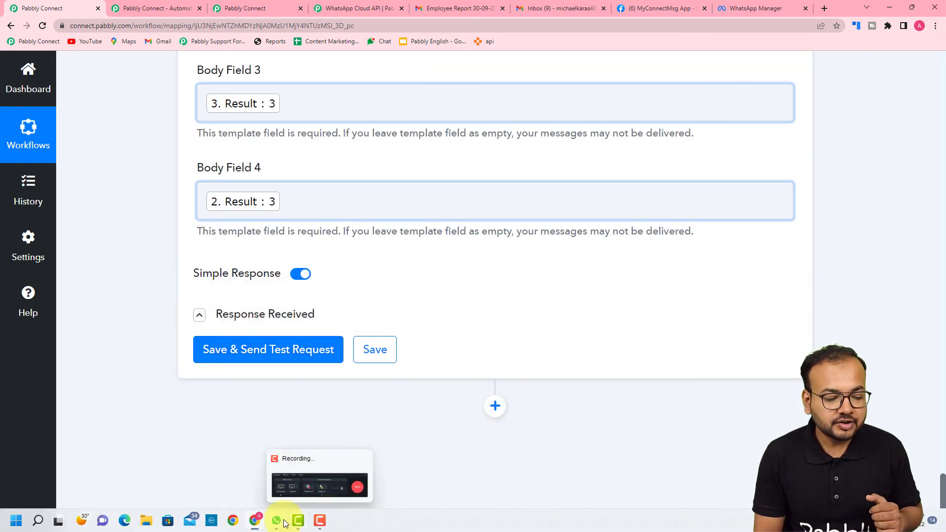
pyautogui.moveTo(277, 522)
pyautogui.click(276, 490)
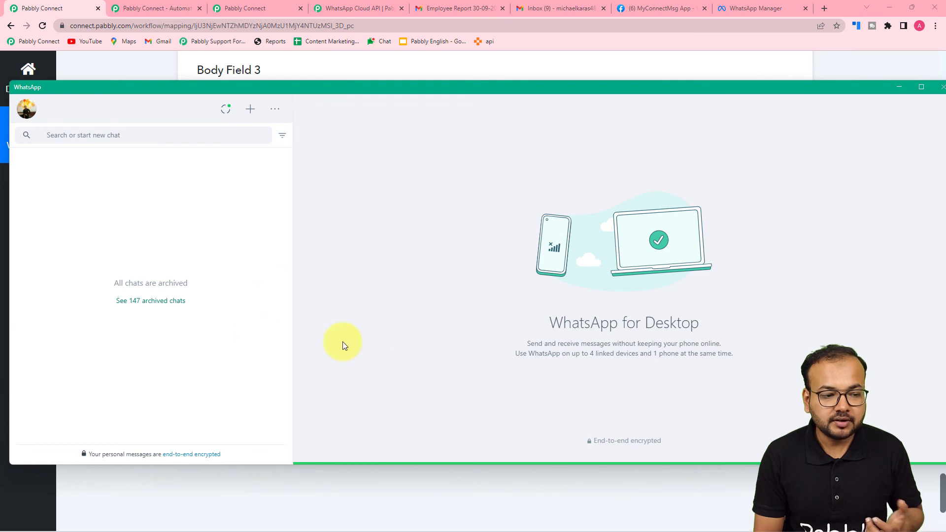
pyautogui.click(899, 87)
# Save the Send Template Message action, send its test request and expand the Response Received section
pyautogui.scroll(6, 486, 292)
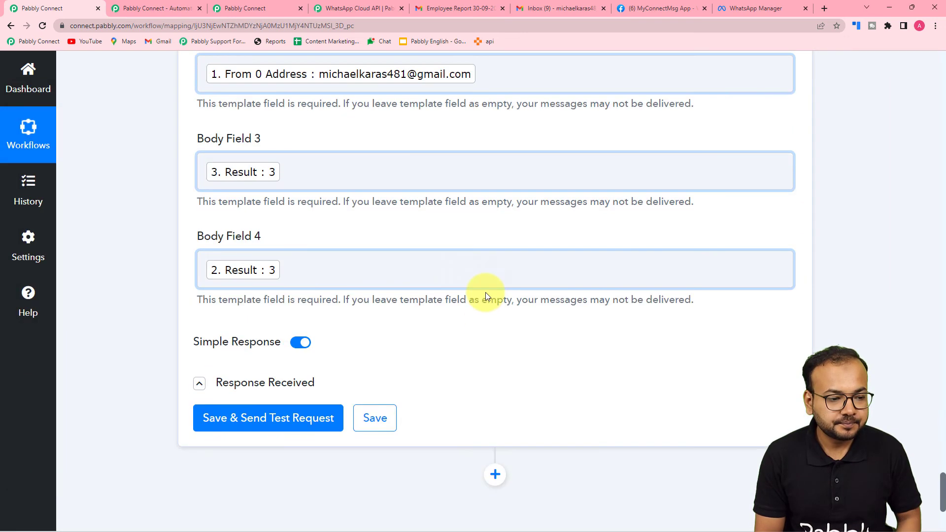
pyautogui.scroll(-6, 485, 292)
pyautogui.click(199, 315)
pyautogui.click(200, 317)
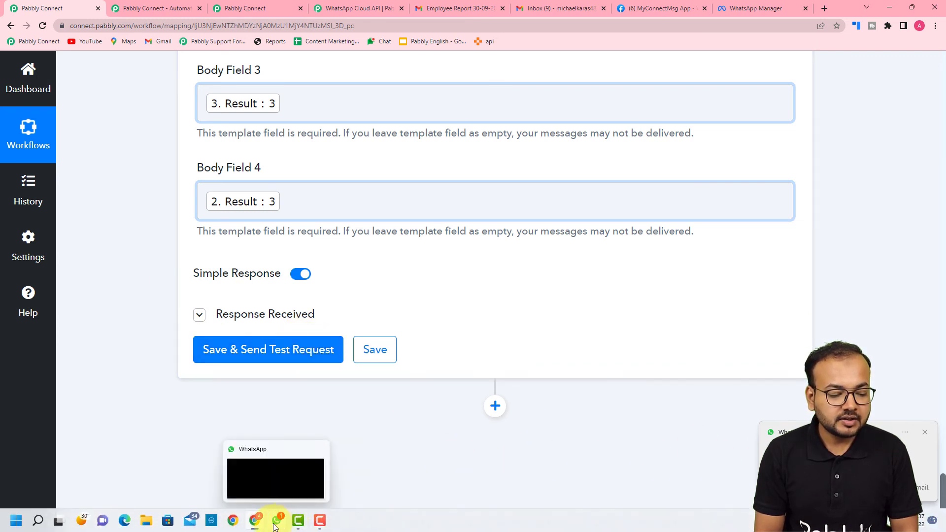
# Switch to WhatsApp, read the Daily Report Summary message in the Pabbly Office chat, and minimise the window
pyautogui.click(274, 523)
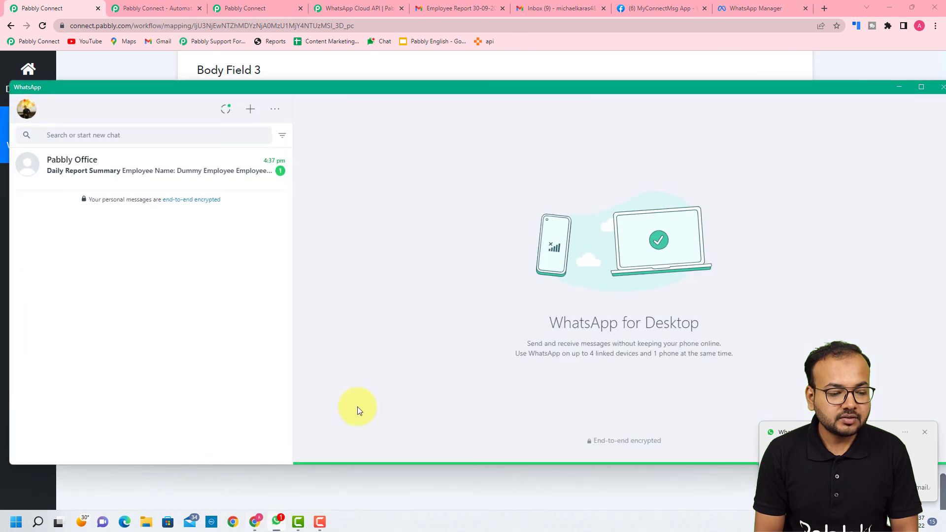
pyautogui.click(160, 170)
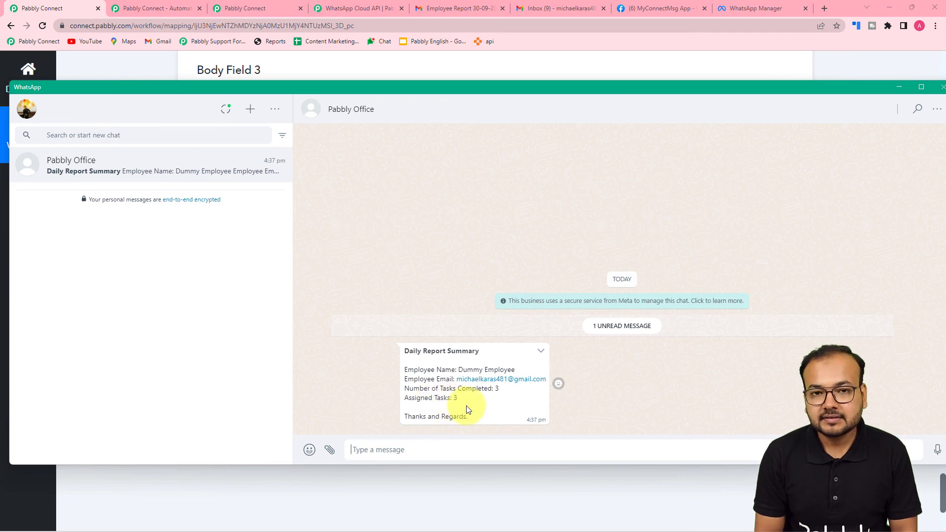
pyautogui.click(898, 89)
# Collapse the WhatsApp Cloud API action and the Text Parser action directly above it
pyautogui.scroll(10, 690, 291)
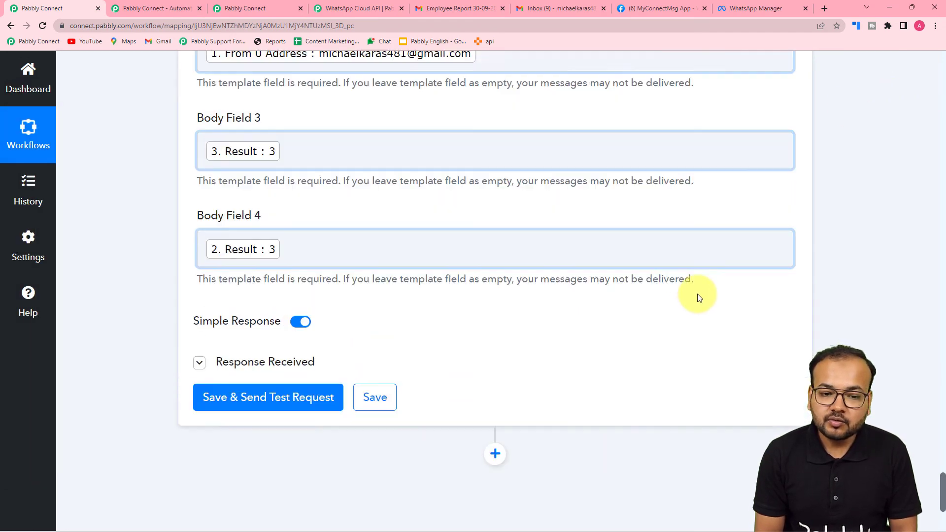
pyautogui.scroll(9, 697, 294)
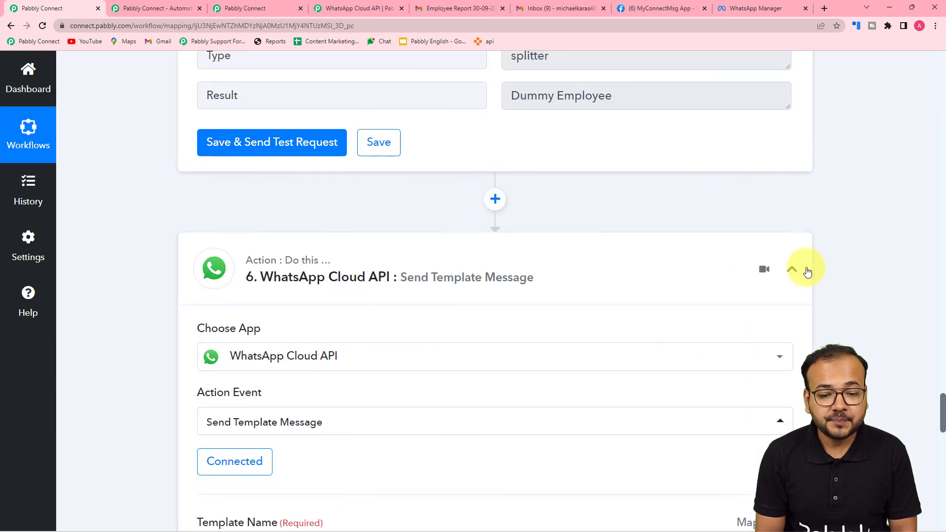
pyautogui.click(802, 274)
pyautogui.scroll(15, 868, 274)
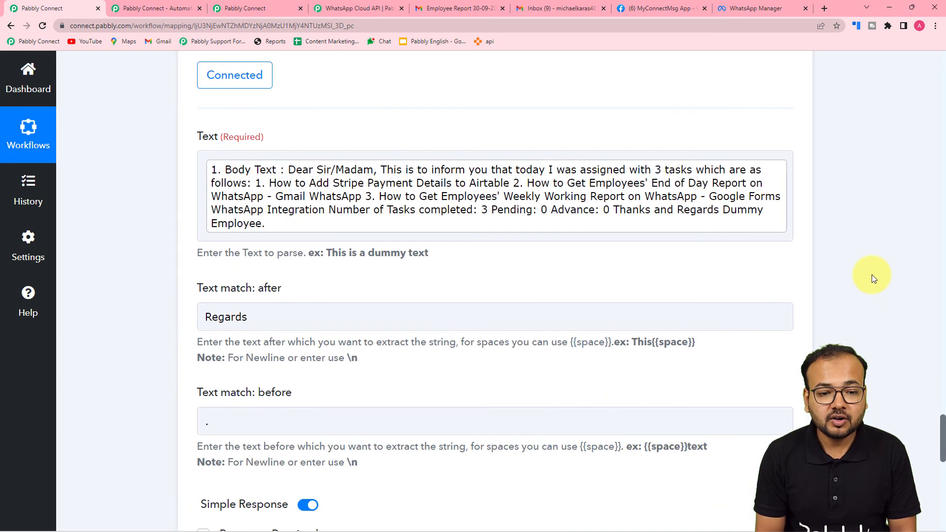
pyautogui.scroll(4, 871, 274)
pyautogui.click(813, 275)
pyautogui.scroll(5, 858, 256)
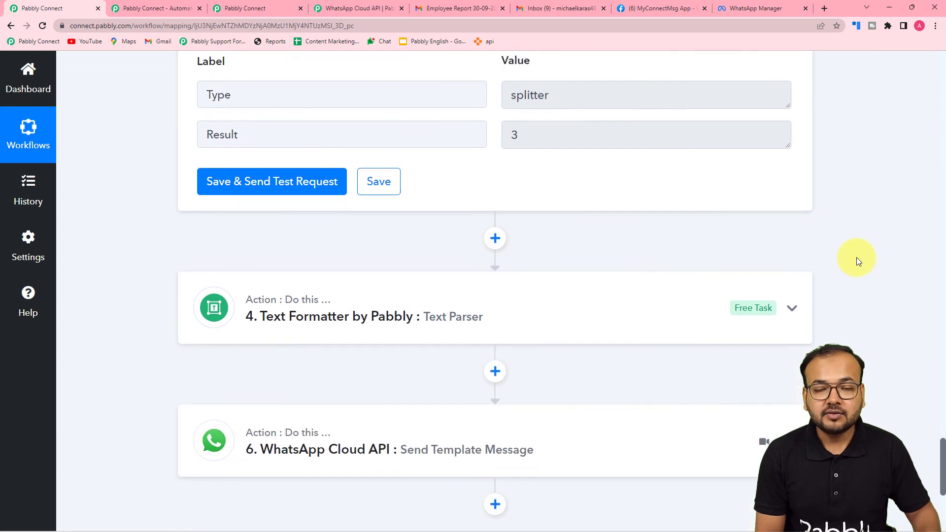
# Review the two earlier Text Parser actions, including the source text and the "with" and "tasks" match settings
pyautogui.scroll(12, 859, 247)
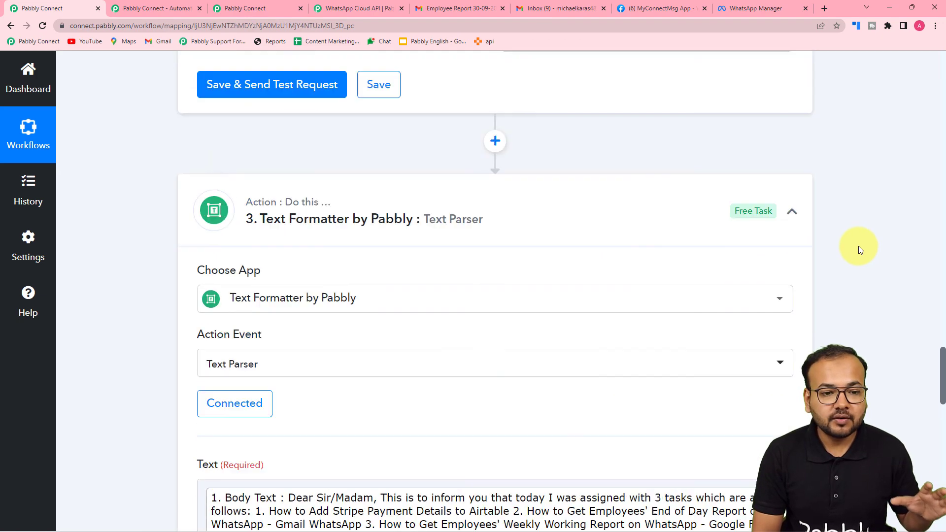
pyautogui.scroll(8, 889, 228)
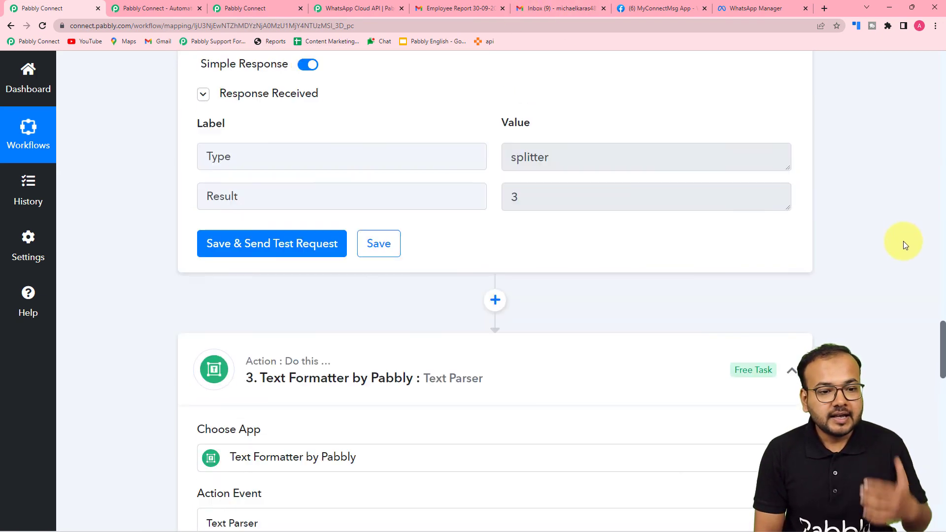
pyautogui.scroll(4, 870, 200)
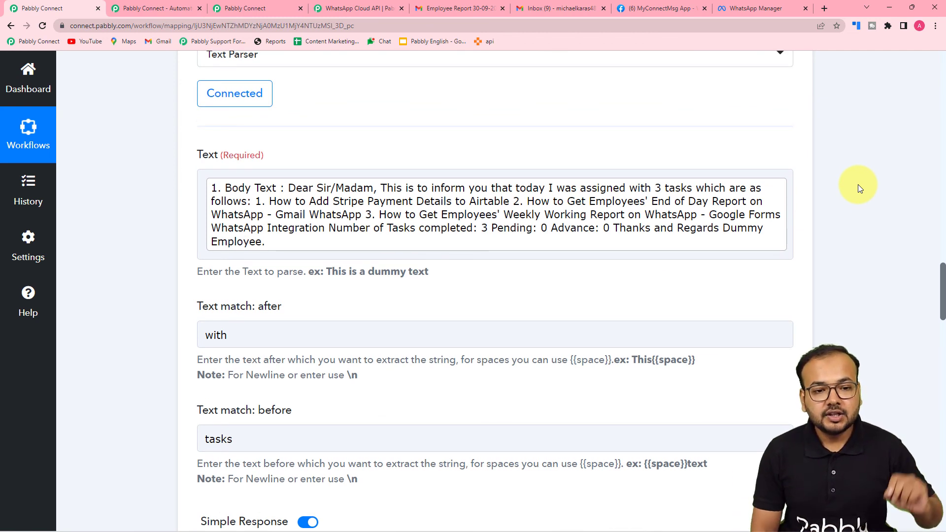
pyautogui.moveTo(303, 527)
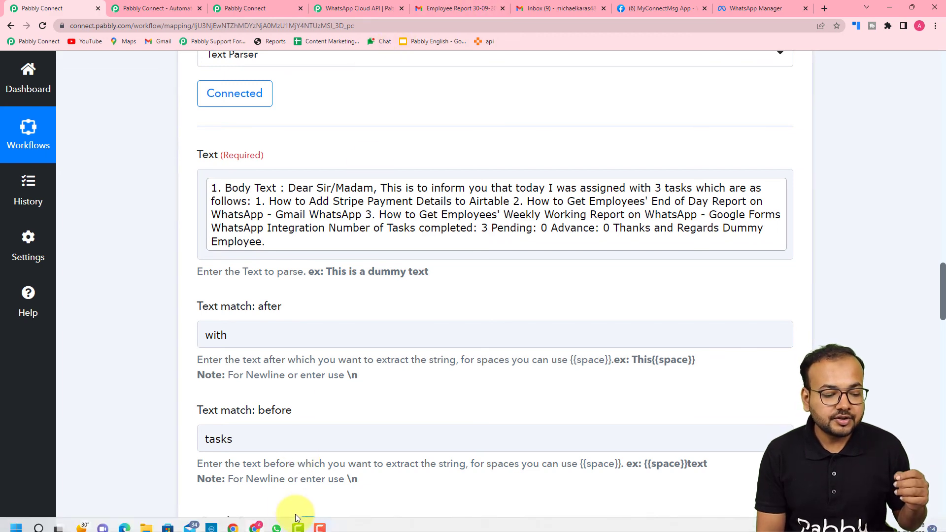
# Switch to WhatsApp to recheck the Daily Report Summary message from Pabbly Office, and return to the Pabbly Connect workflow
pyautogui.click(275, 523)
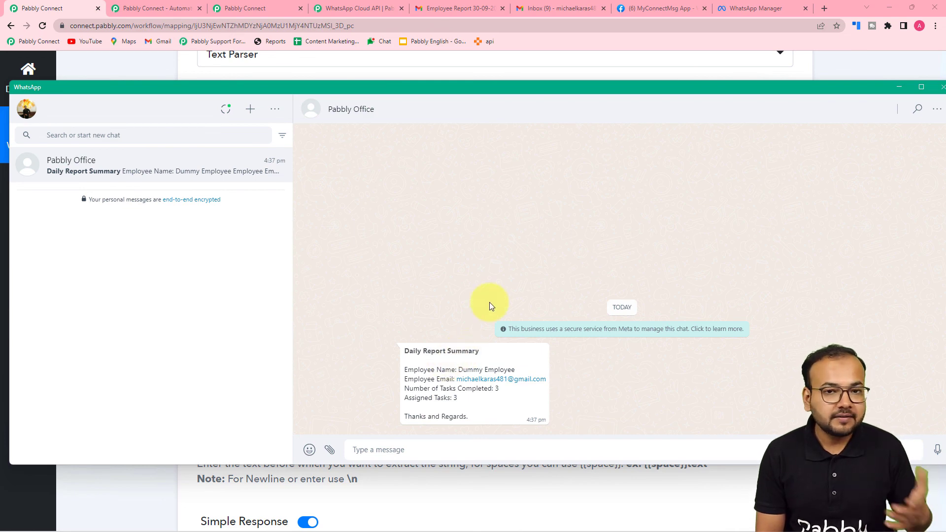
pyautogui.click(896, 89)
# Review the Filter condition and the Email Parser trigger's captured response, including Body Text, and collapse the trigger
pyautogui.scroll(12, 695, 190)
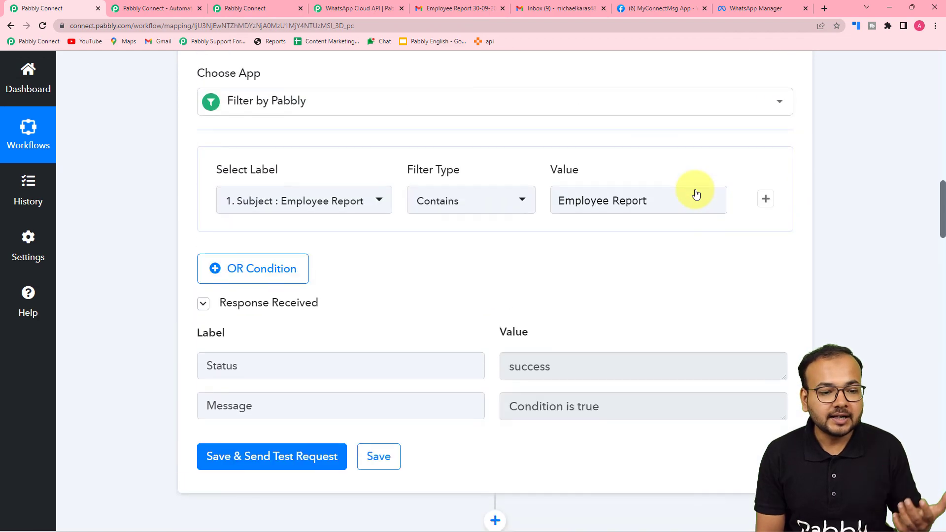
pyautogui.scroll(15, 696, 193)
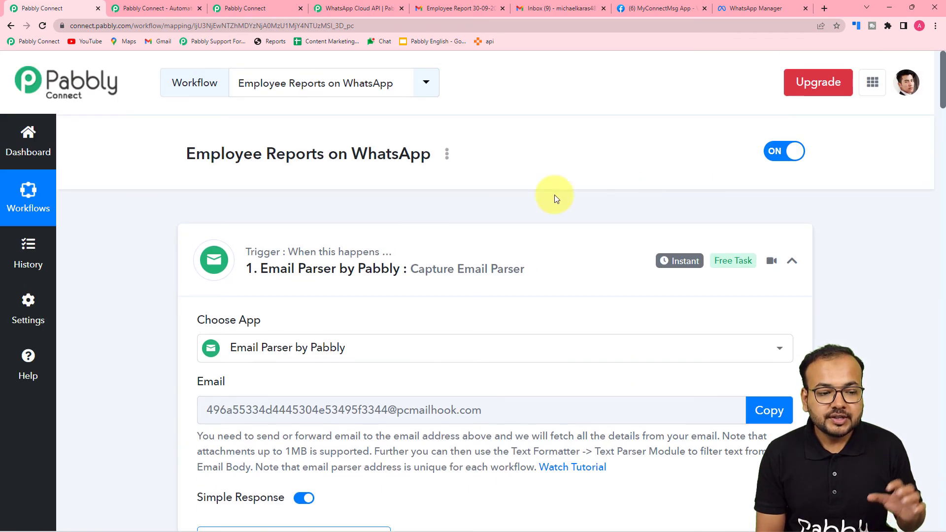
pyautogui.scroll(-10, 500, 218)
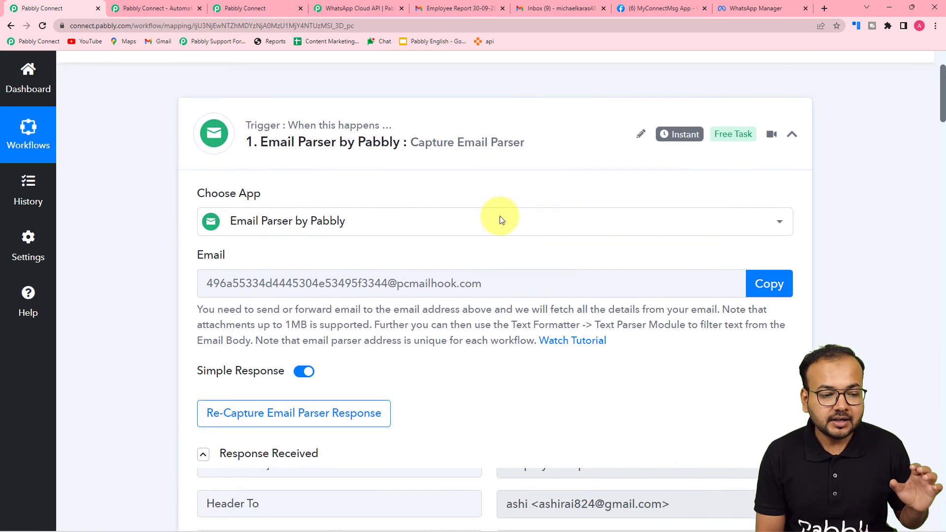
pyautogui.scroll(-4, 490, 244)
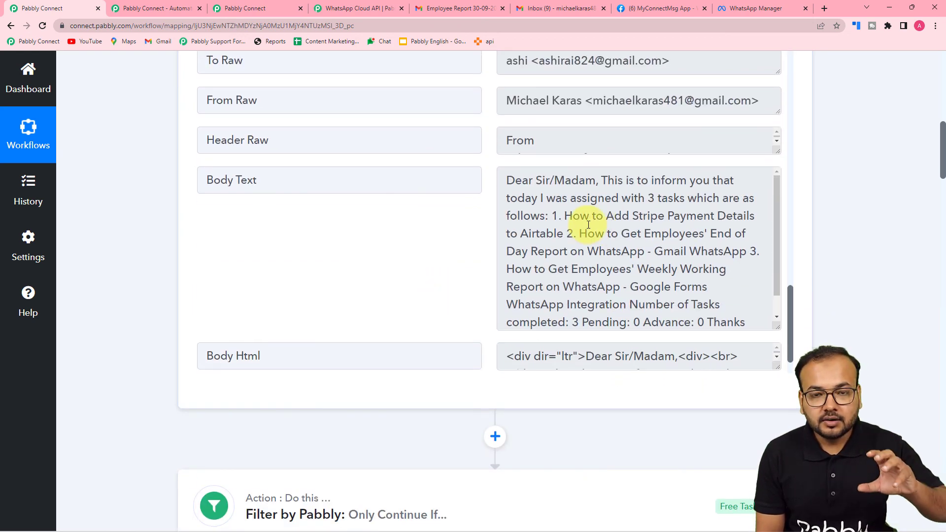
pyautogui.scroll(7, 587, 221)
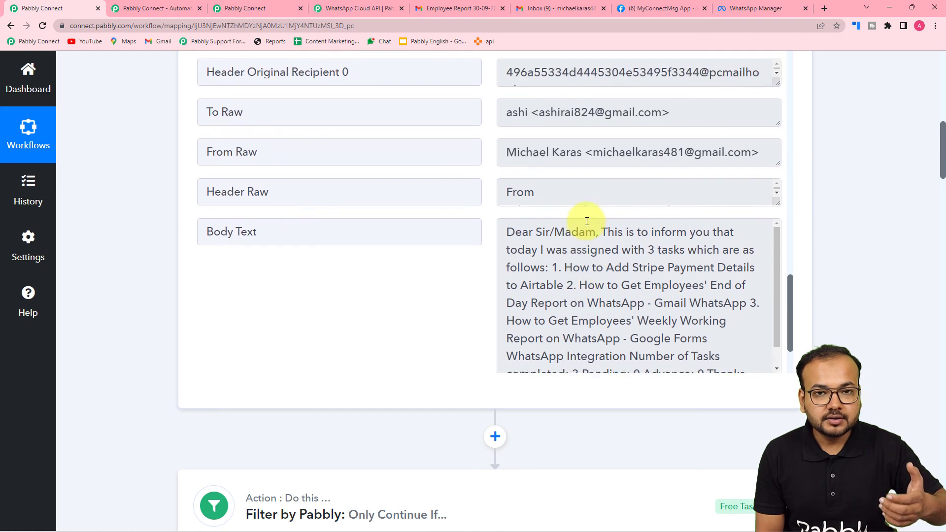
pyautogui.scroll(-4, 201, 202)
pyautogui.scroll(-14, 165, 230)
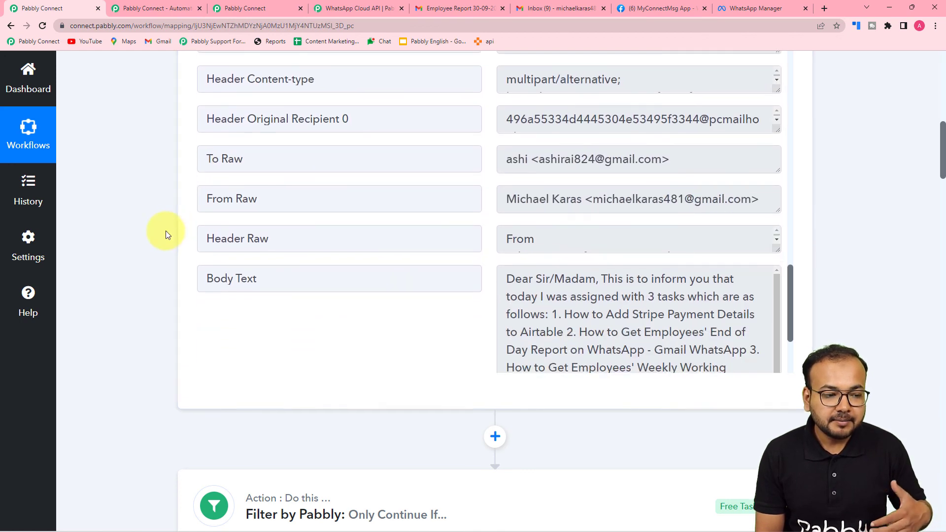
pyautogui.scroll(7, 165, 230)
pyautogui.scroll(20, 165, 231)
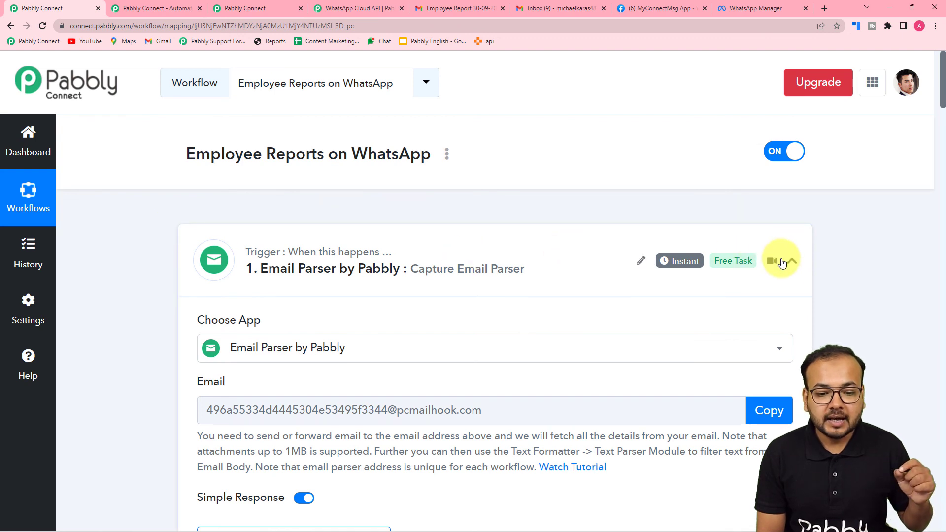
pyautogui.click(792, 262)
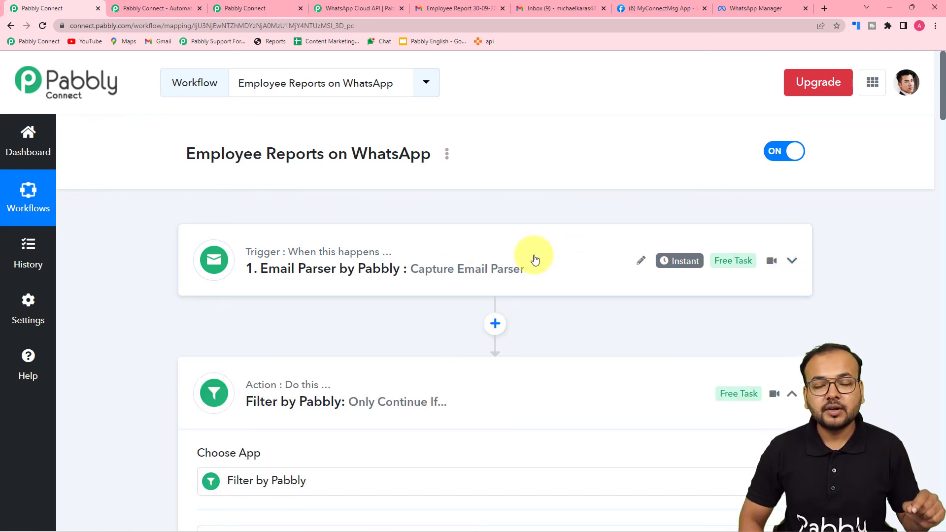